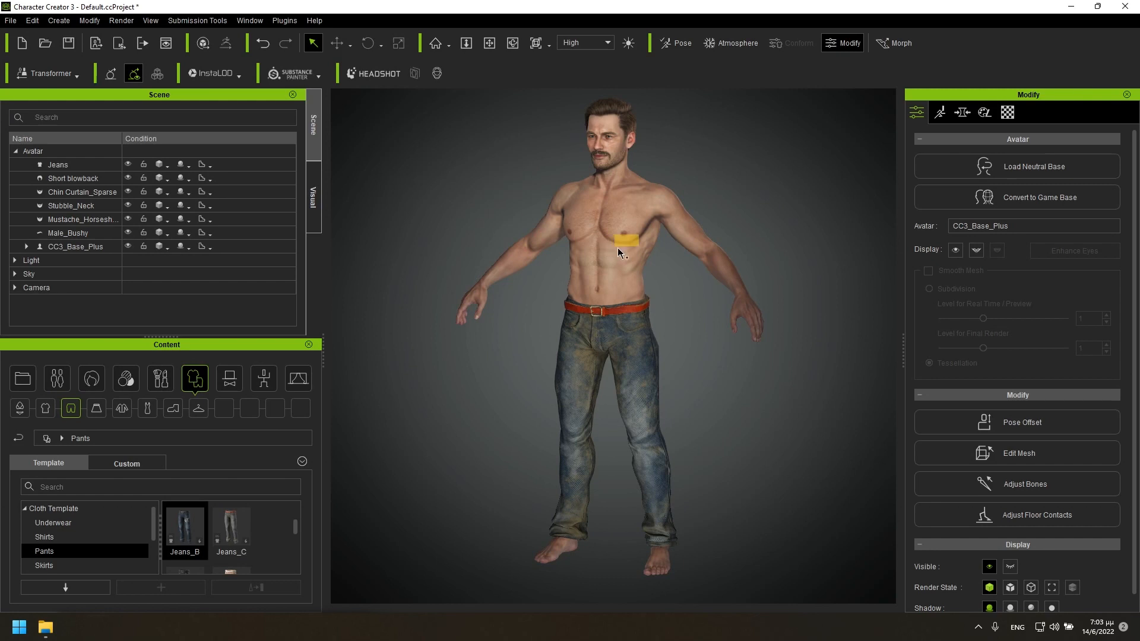
# Apply the Short Boxed beard style from the Hair Style templates to the avatar.
pyautogui.click(490, 43)
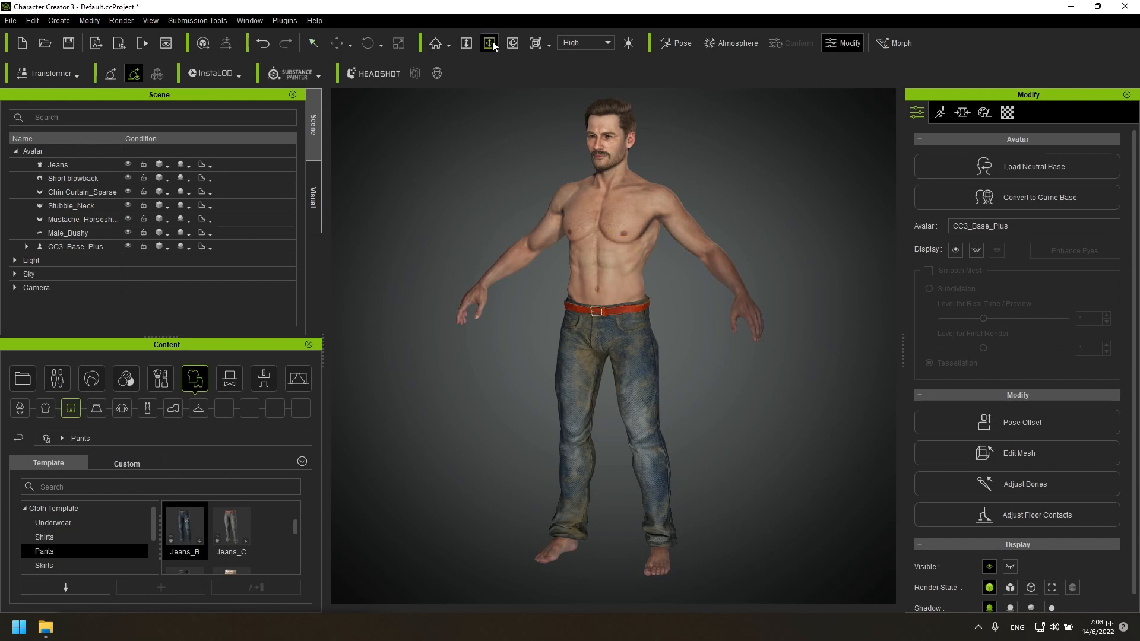
pyautogui.moveTo(605, 213); pyautogui.dragTo(582, 303)
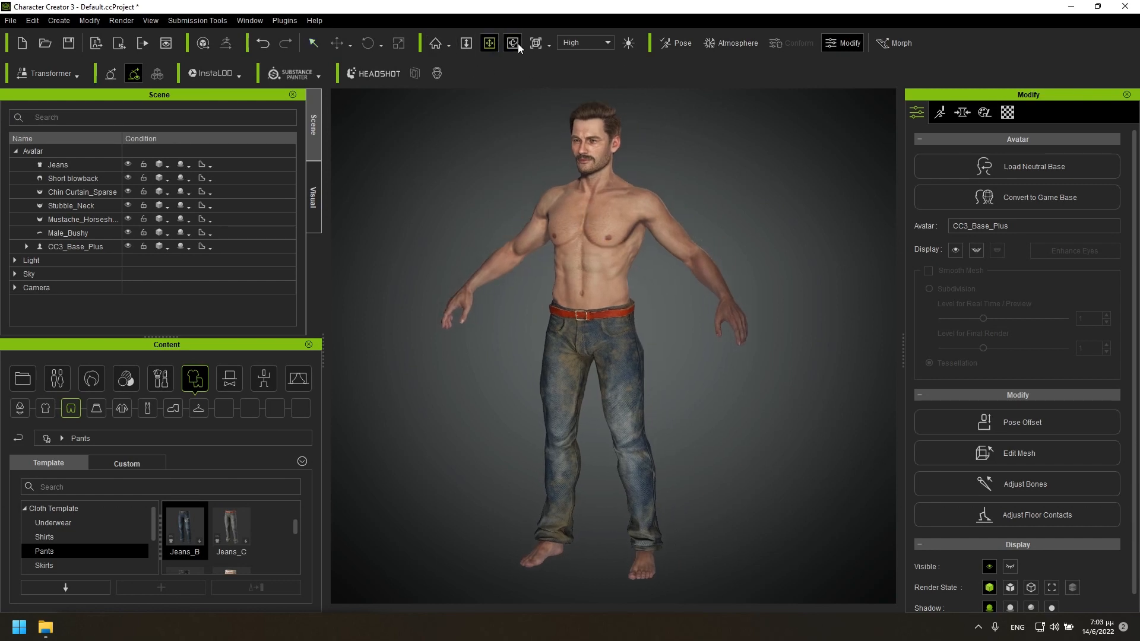
pyautogui.click(519, 49)
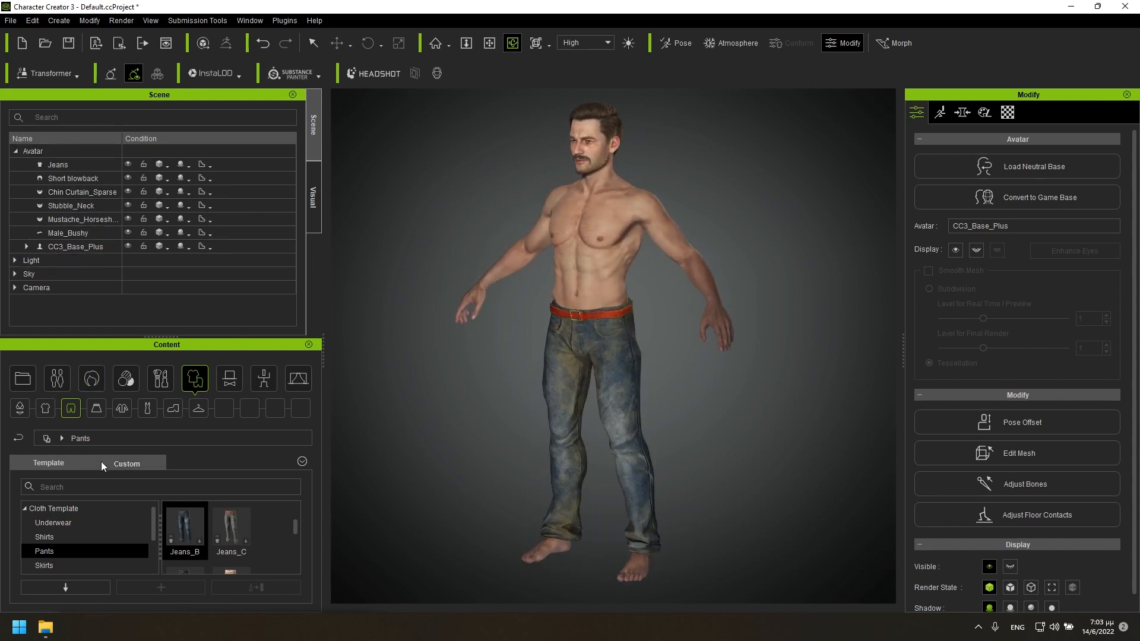
pyautogui.click(98, 376)
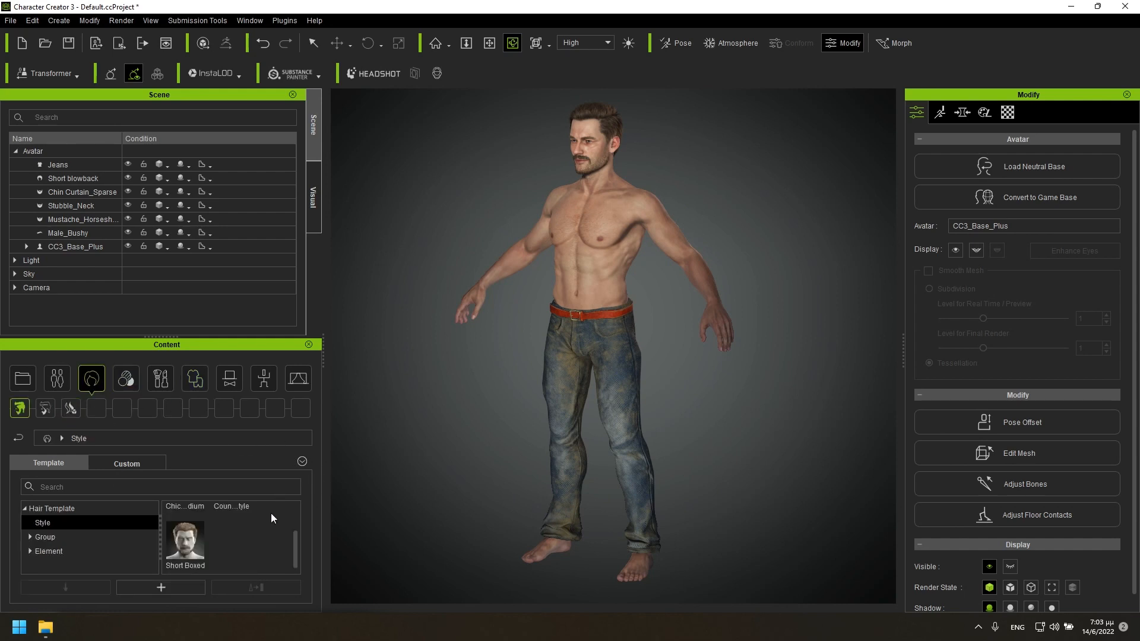
pyautogui.moveTo(293, 561)
pyautogui.mouseDown()
pyautogui.moveTo(291, 528)
pyautogui.moveTo(281, 575)
pyautogui.mouseUp()
pyautogui.doubleClick(186, 550)
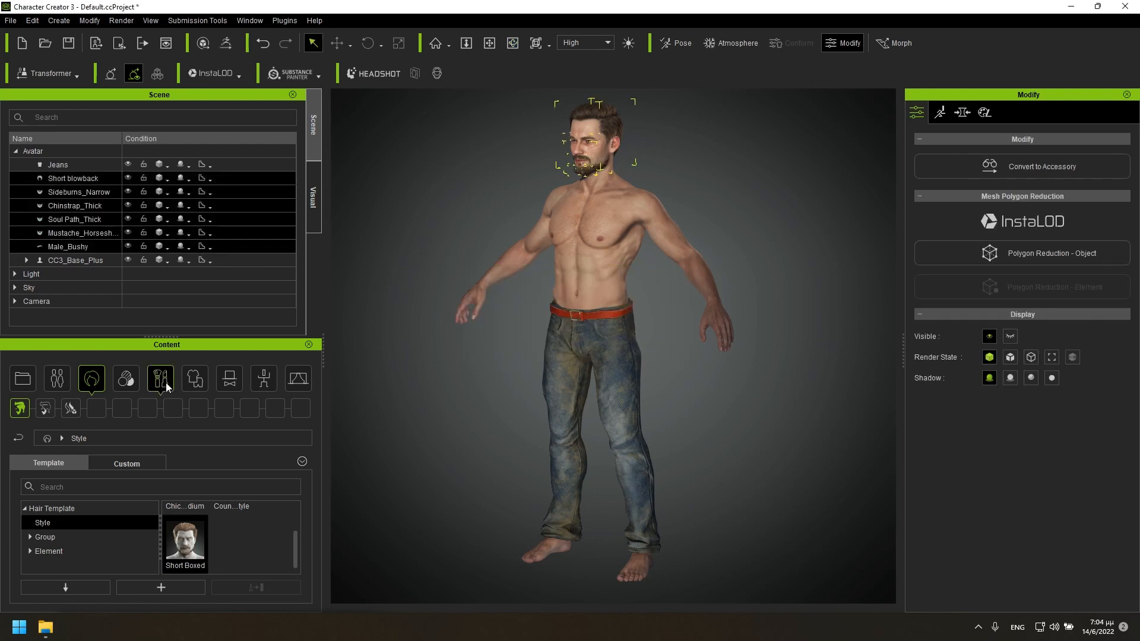
pyautogui.click(543, 317)
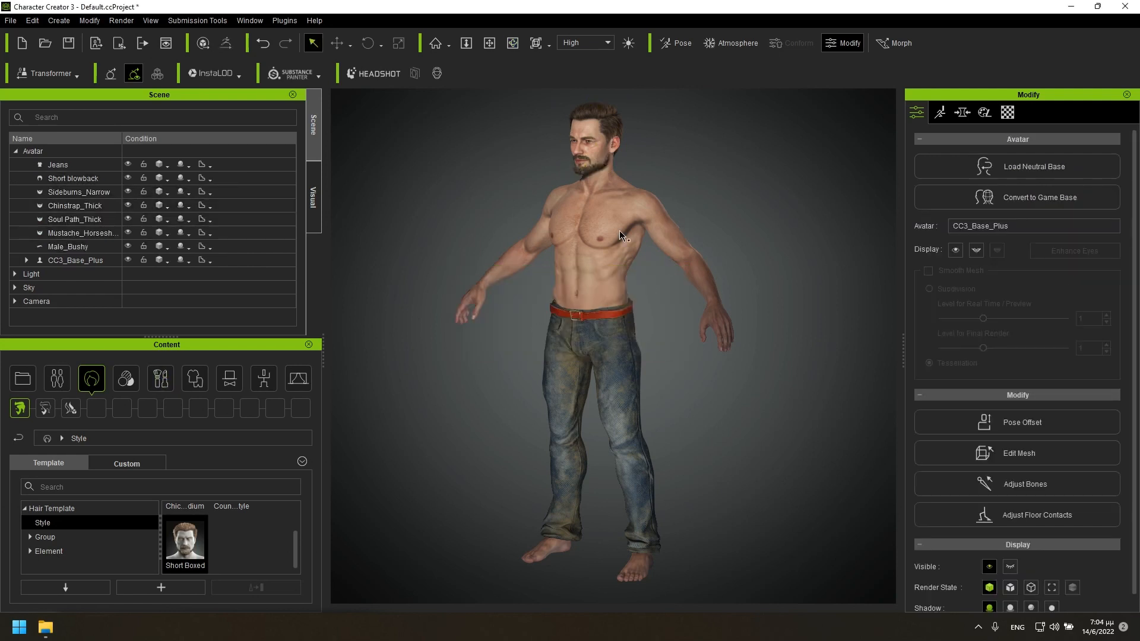
# Apply the Coquettish pose from the Male folder of the MotionPlus templates to the avatar.
pyautogui.click(512, 42)
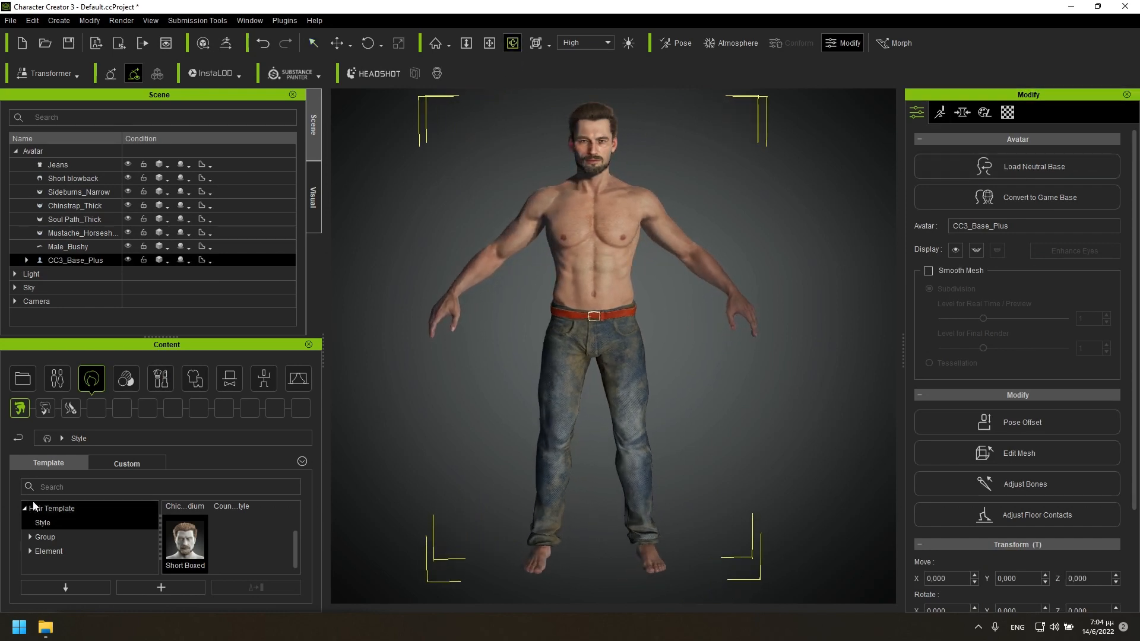
pyautogui.click(264, 379)
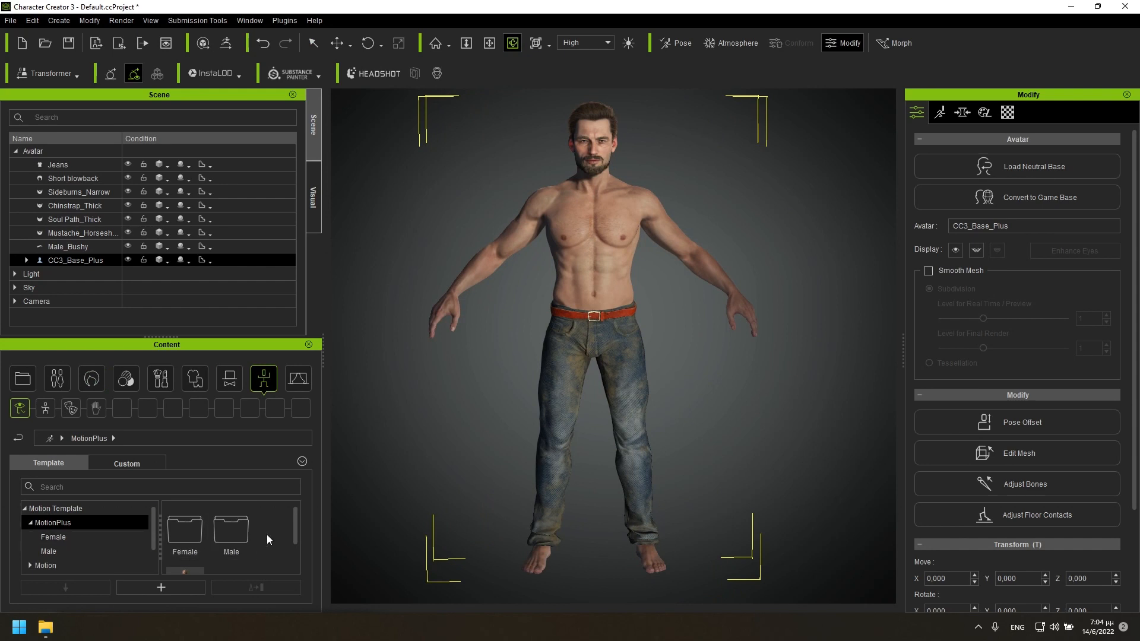
pyautogui.moveTo(296, 518)
pyautogui.mouseDown()
pyautogui.moveTo(293, 544)
pyautogui.moveTo(294, 524)
pyautogui.mouseUp()
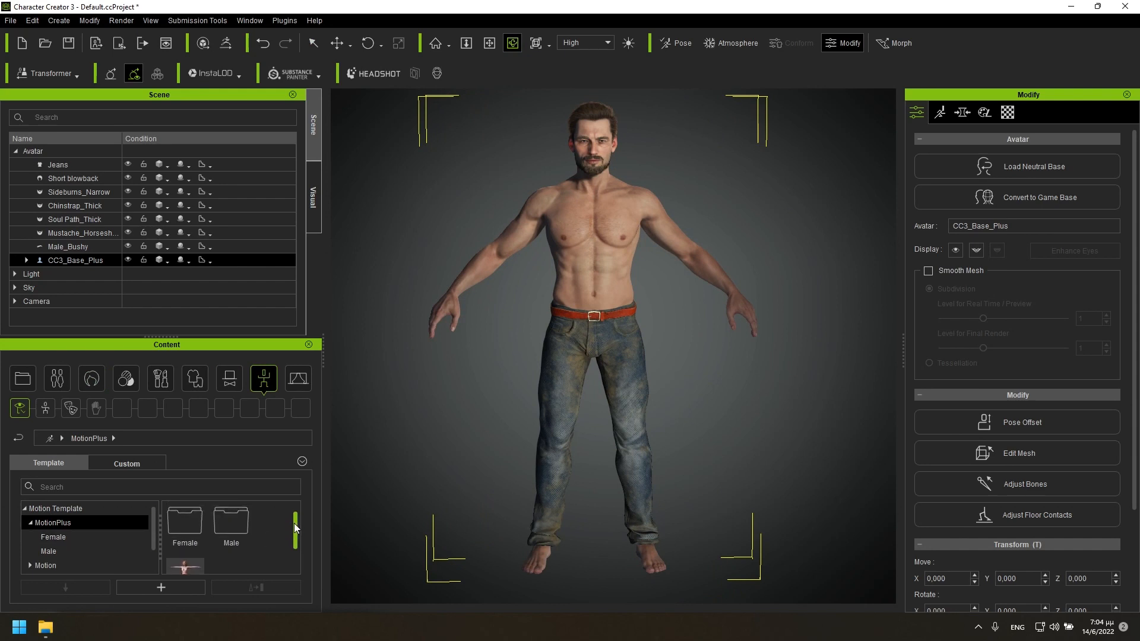
pyautogui.doubleClick(231, 537)
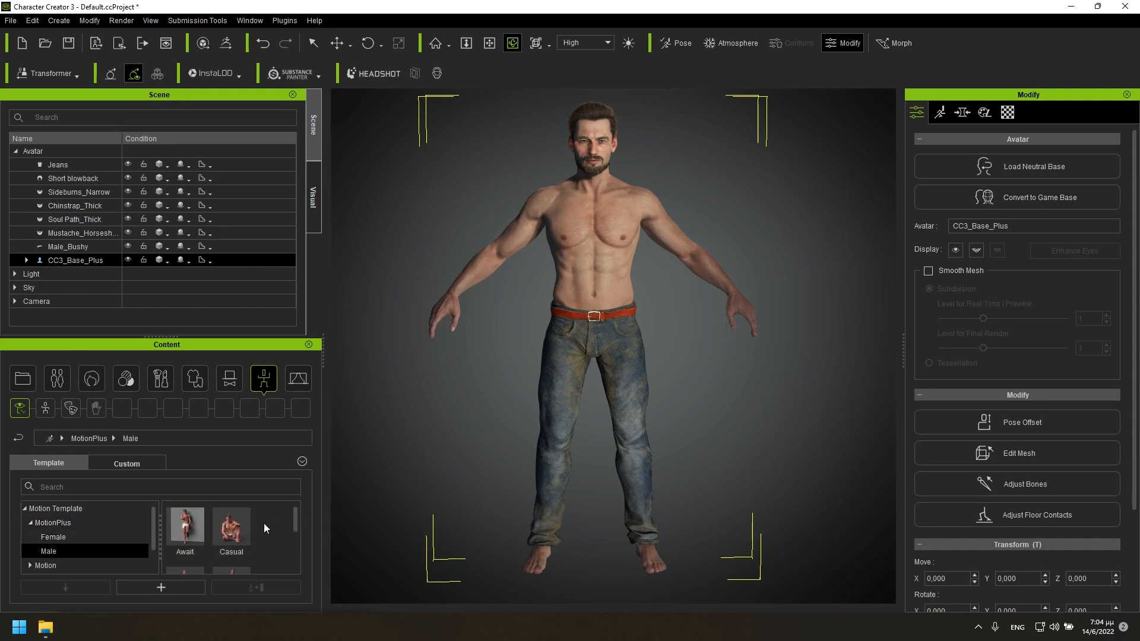
pyautogui.moveTo(296, 520)
pyautogui.mouseDown()
pyautogui.moveTo(288, 556)
pyautogui.moveTo(294, 540)
pyautogui.mouseUp()
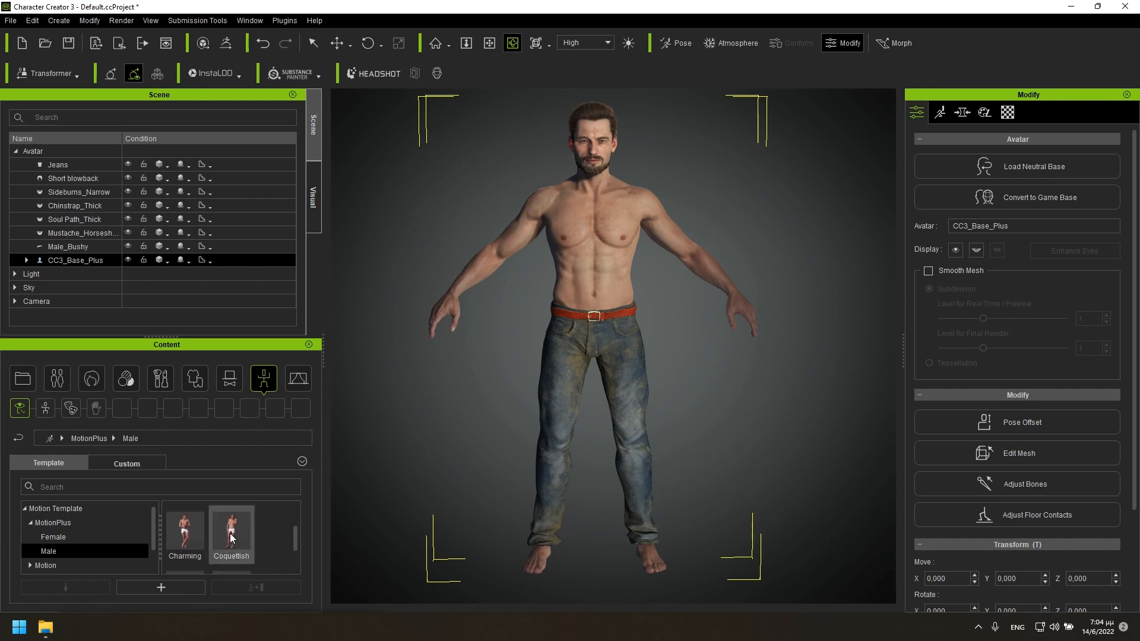
pyautogui.doubleClick(243, 538)
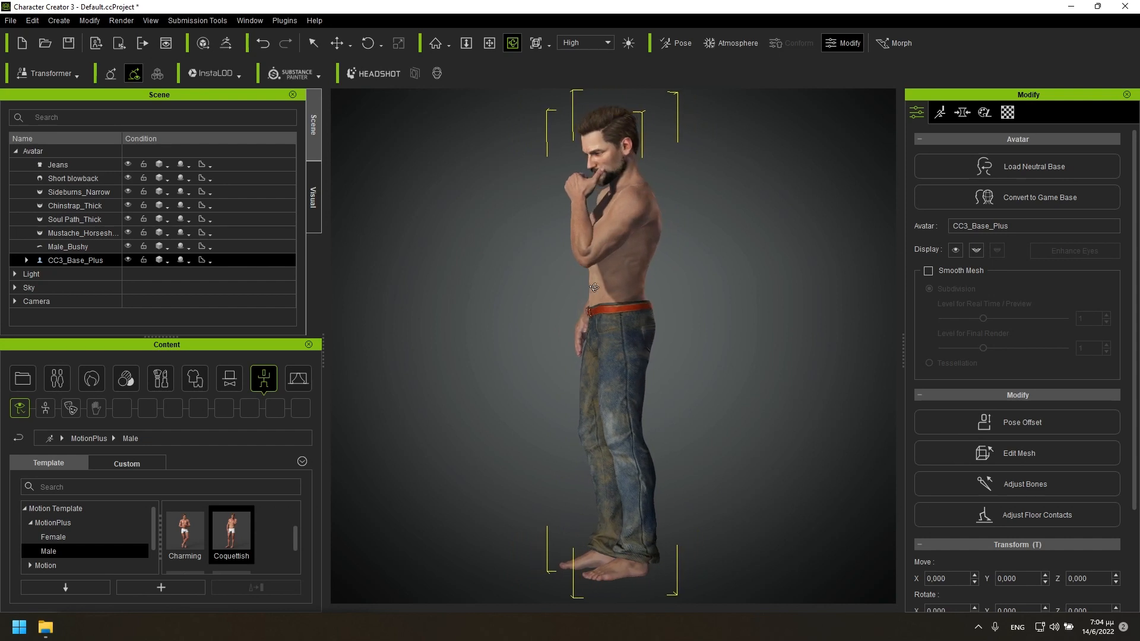
# Export the clothed character as FBX with the Blender preset, Mesh and Motion, and Current Pose as the included motion.
pyautogui.click(11, 20)
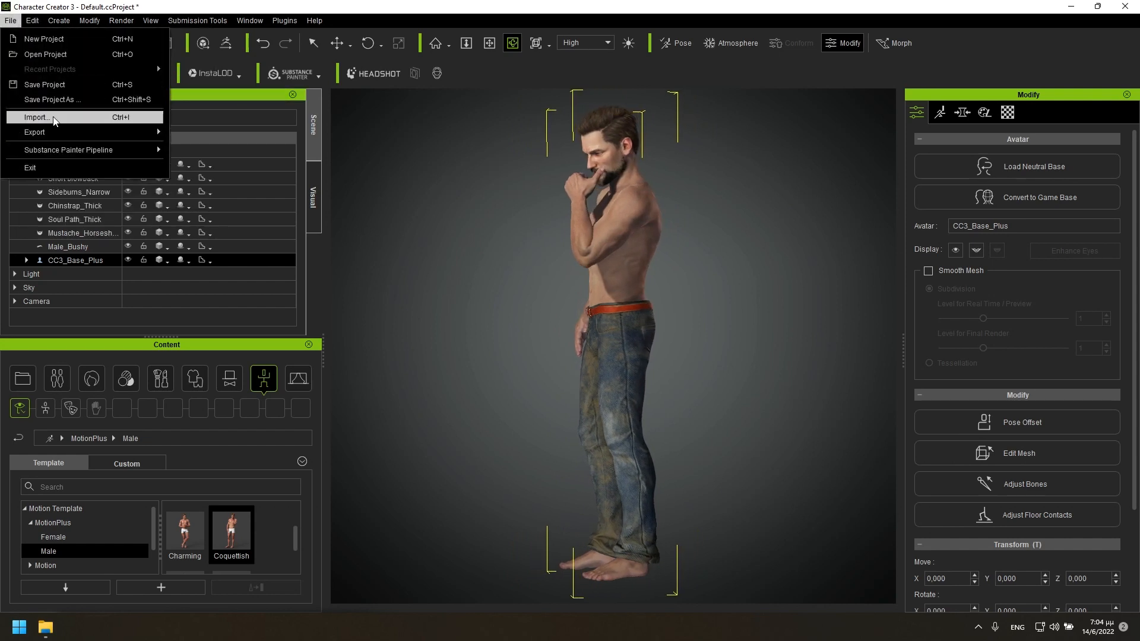
pyautogui.moveTo(54, 134)
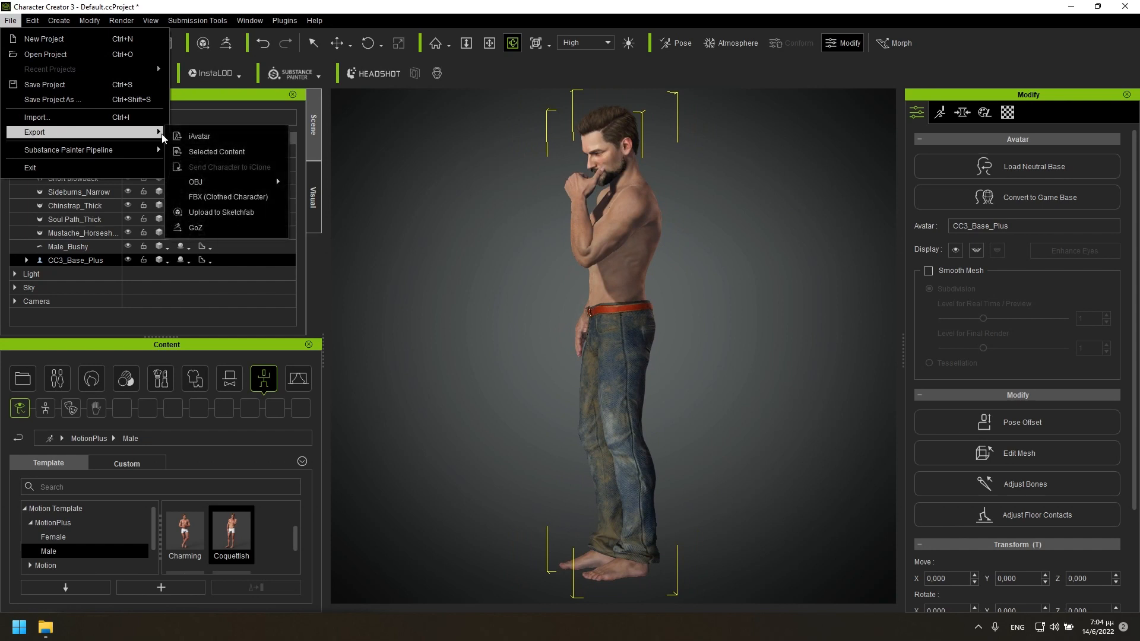
pyautogui.click(232, 197)
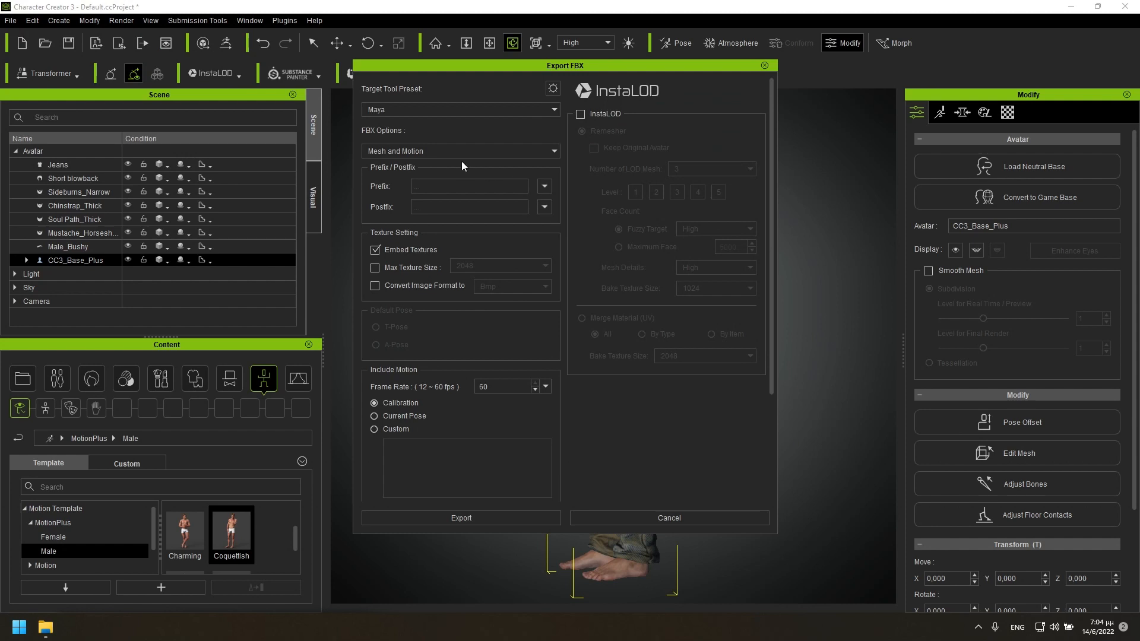
pyautogui.click(400, 110)
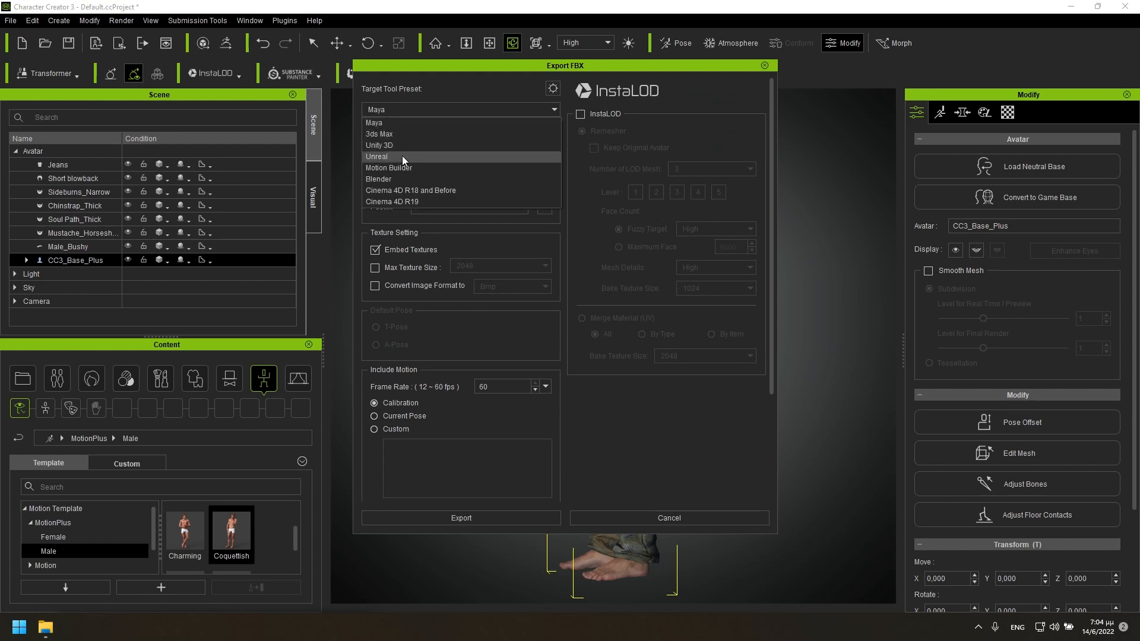
pyautogui.click(404, 179)
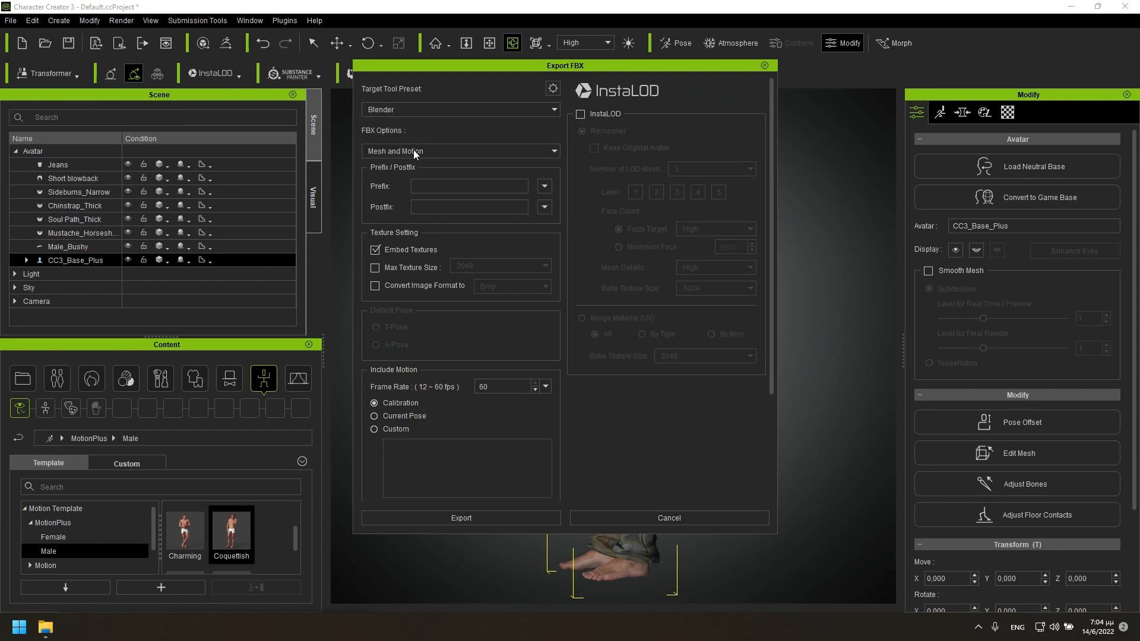
pyautogui.click(414, 152)
pyautogui.click(433, 186)
pyautogui.click(464, 519)
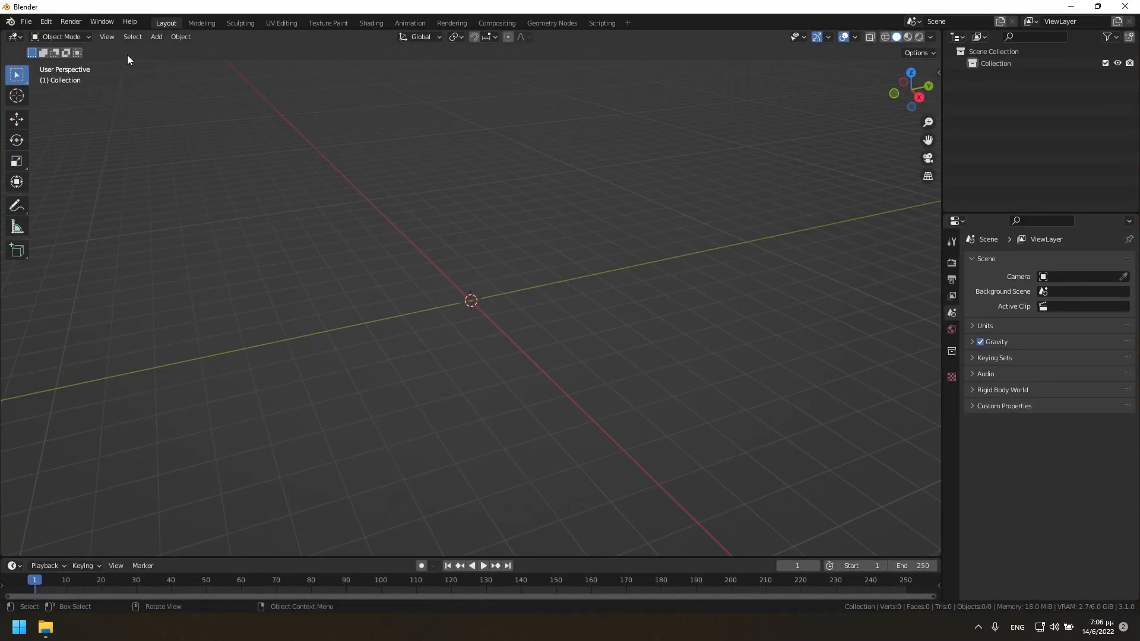
# Switch to Blender and import the FBX file Test pose.Fbx from the Test pose folder on the Desktop.
pyautogui.click(26, 21)
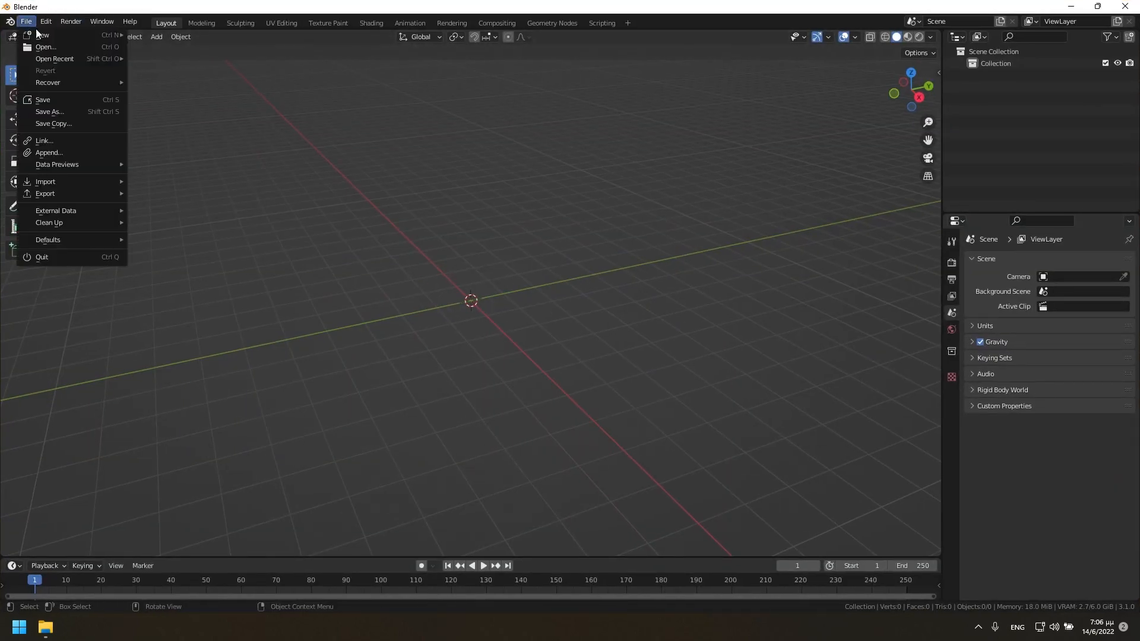
pyautogui.moveTo(59, 185)
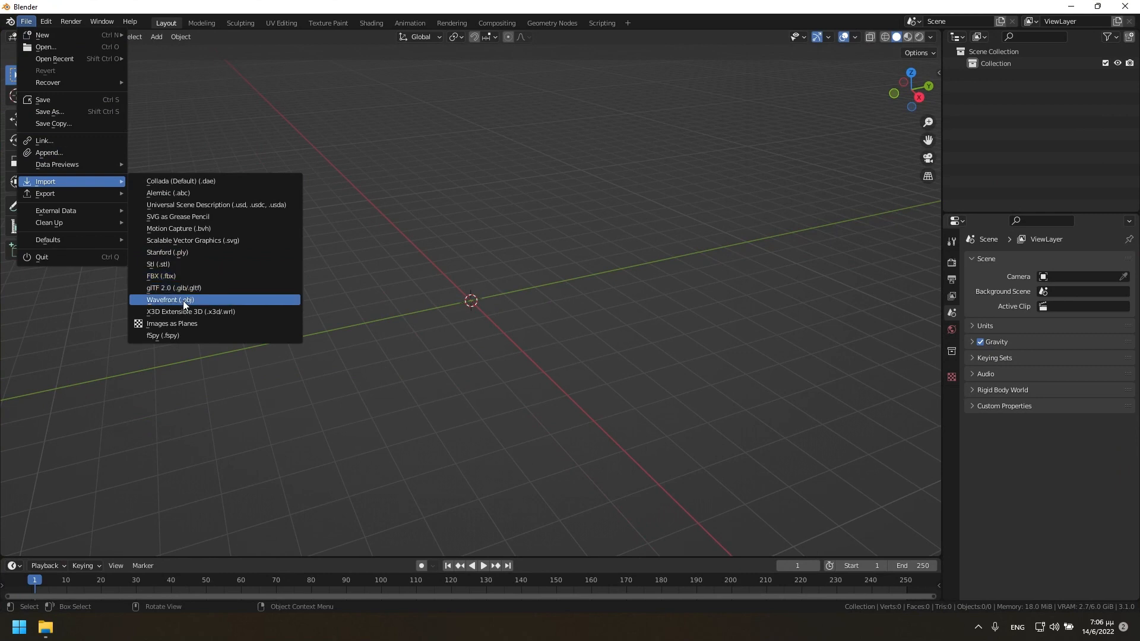
pyautogui.click(176, 276)
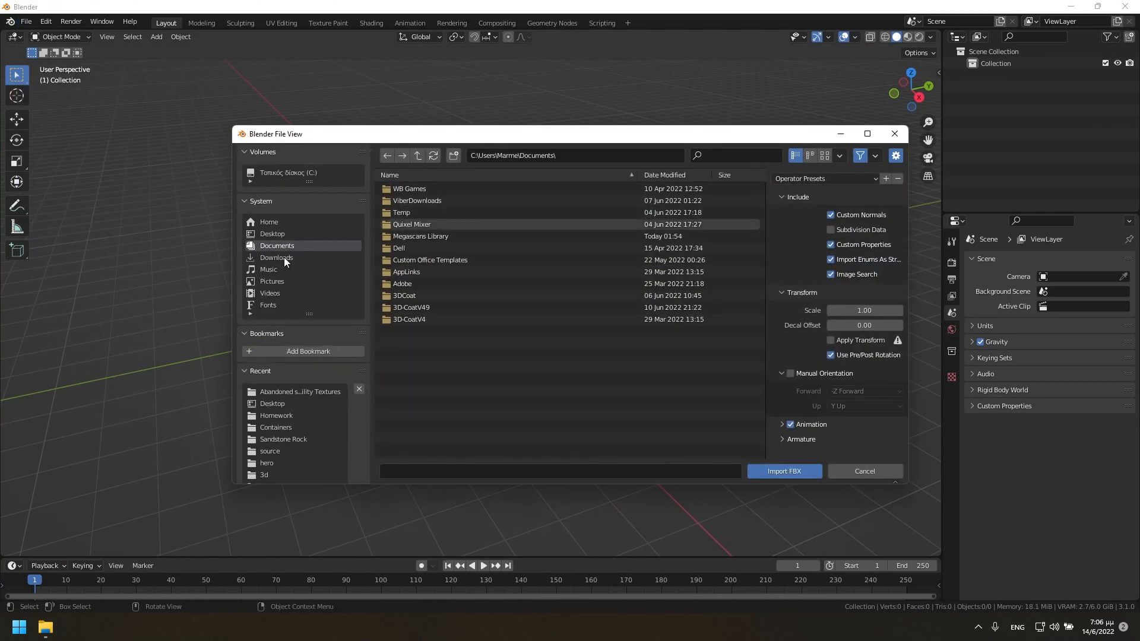
pyautogui.click(282, 238)
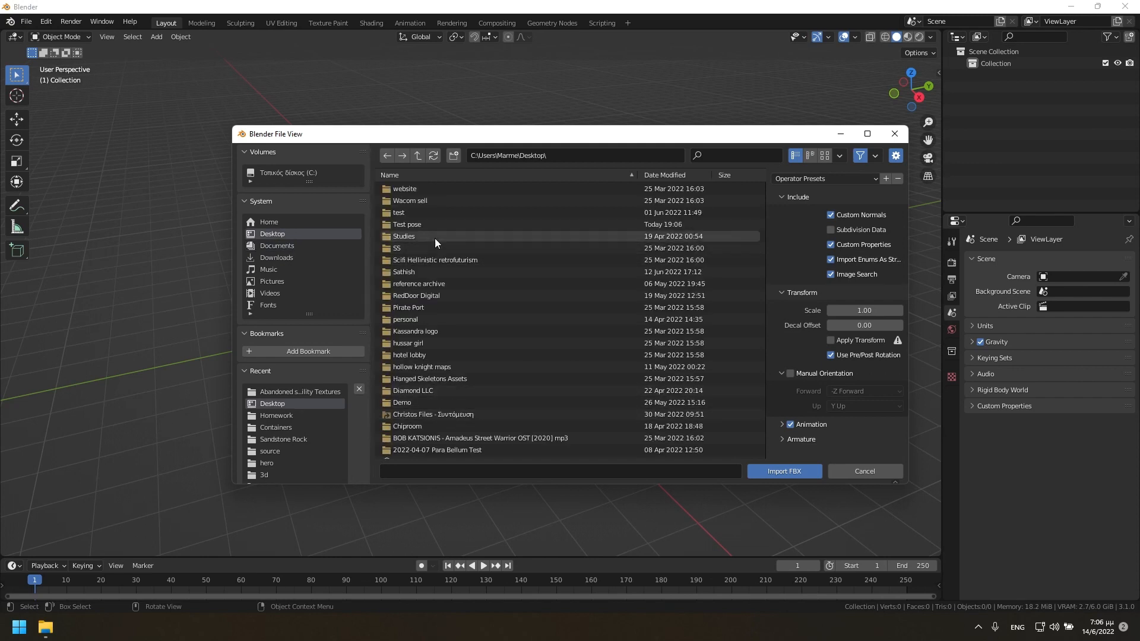
pyautogui.click(414, 224)
pyautogui.doubleClick(415, 224)
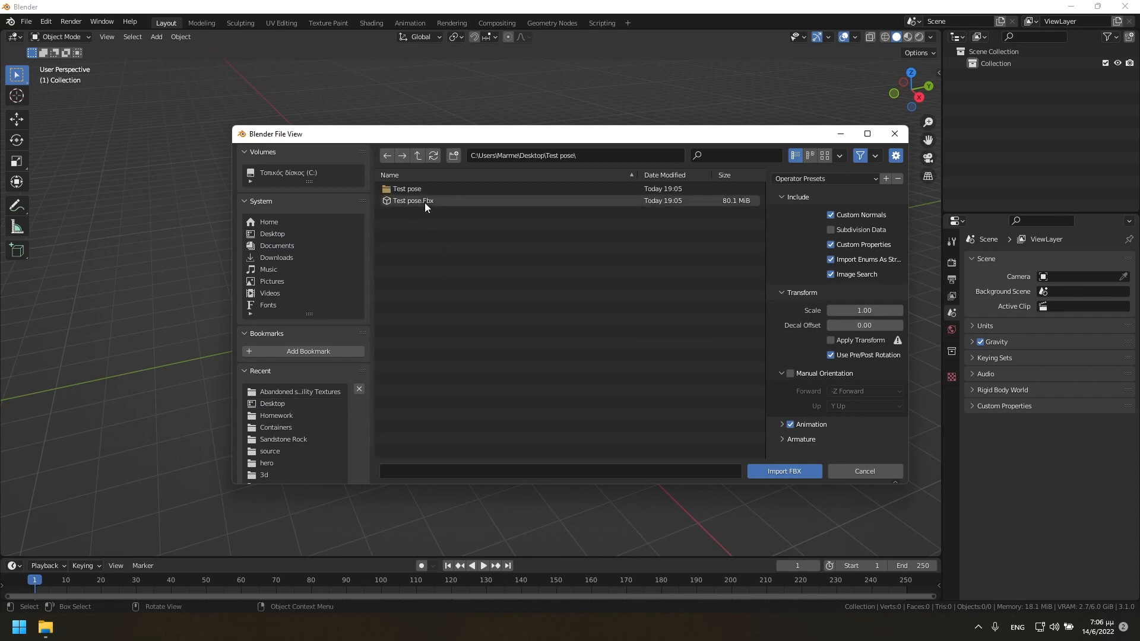
pyautogui.doubleClick(425, 202)
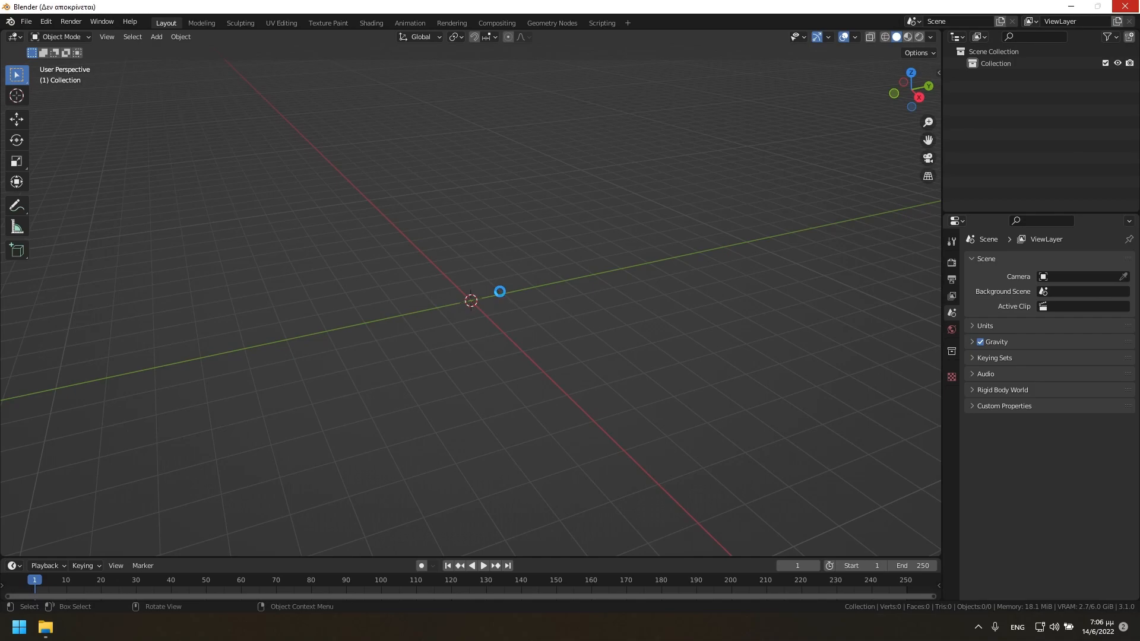
# Move the armature's pose keyframe to frame 150 on the timeline and set the current frame to 0.
pyautogui.scroll(5, 500, 295)
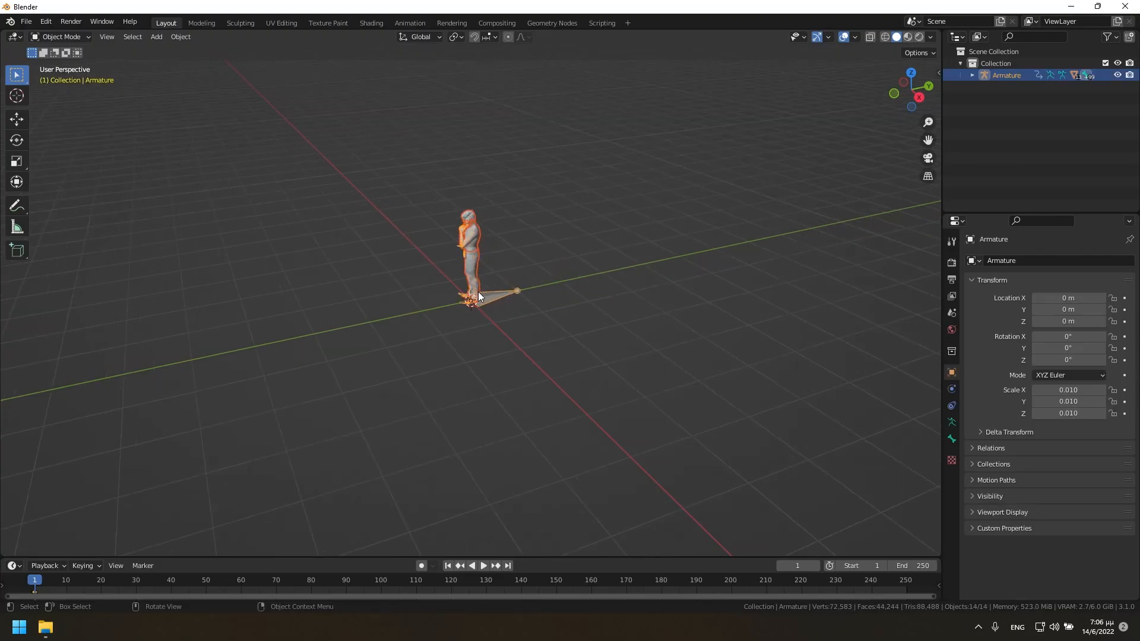
pyautogui.moveTo(920, 102); pyautogui.dragTo(991, 88)
pyautogui.moveTo(930, 145); pyautogui.dragTo(917, 210)
pyautogui.scroll(2, 501, 336)
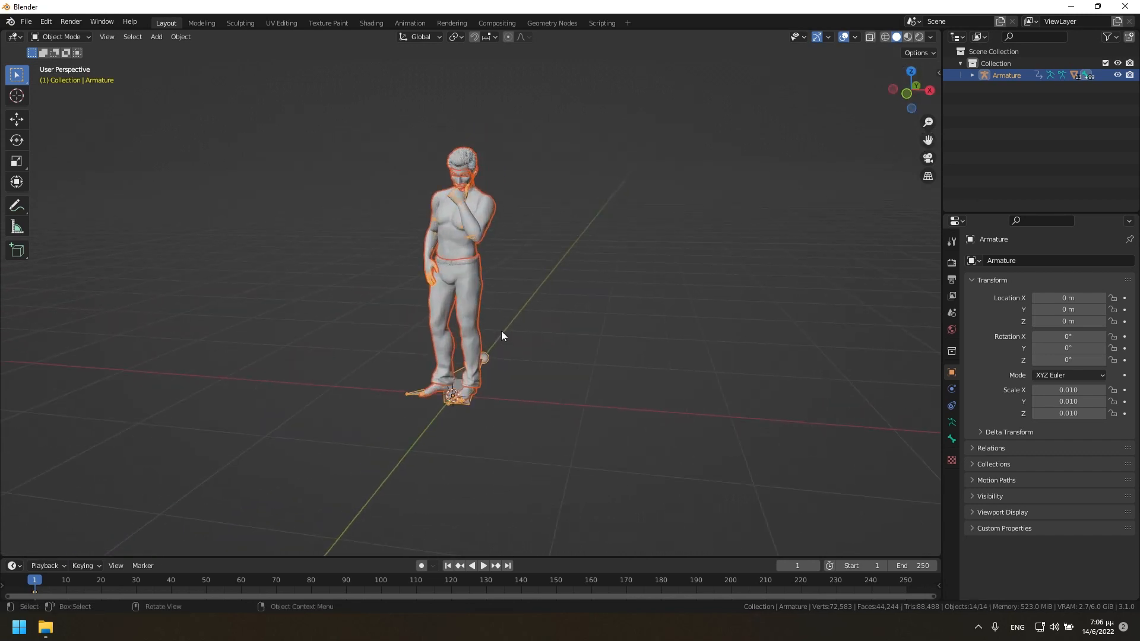
pyautogui.press('Right')
pyautogui.press('Right')
pyautogui.press('Right')
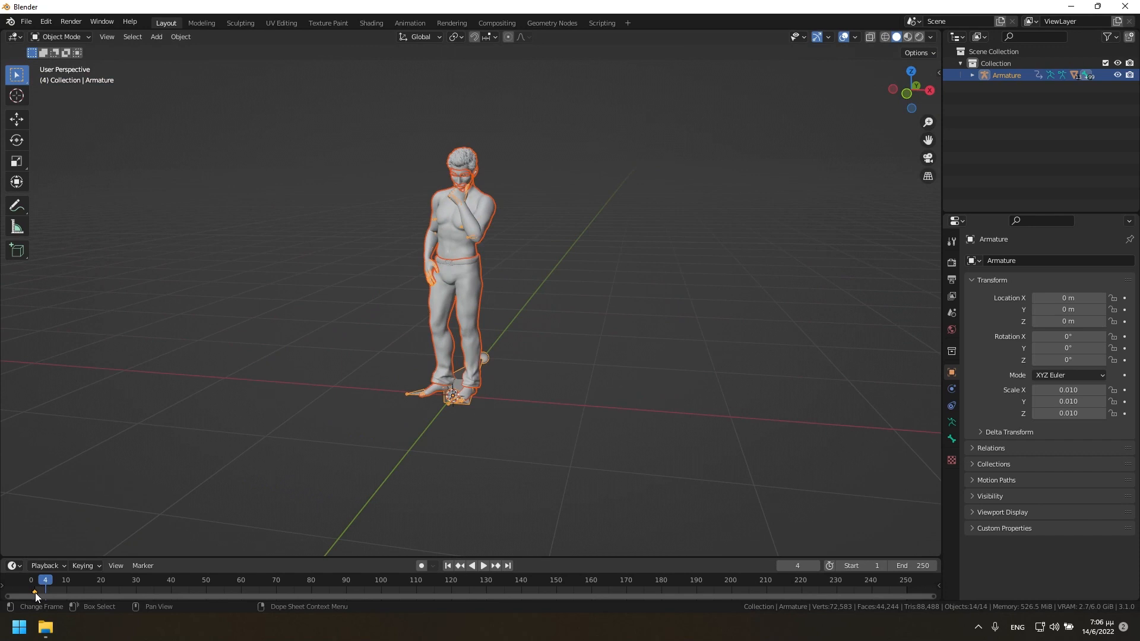
pyautogui.moveTo(34, 592)
pyautogui.mouseDown()
pyautogui.moveTo(300, 597)
pyautogui.moveTo(334, 576)
pyautogui.moveTo(557, 582)
pyautogui.mouseUp()
pyautogui.moveTo(47, 579); pyautogui.dragTo(31, 581)
# Switch the armature to Pose Mode and clear all transforms of its bones.
pyautogui.click(62, 37)
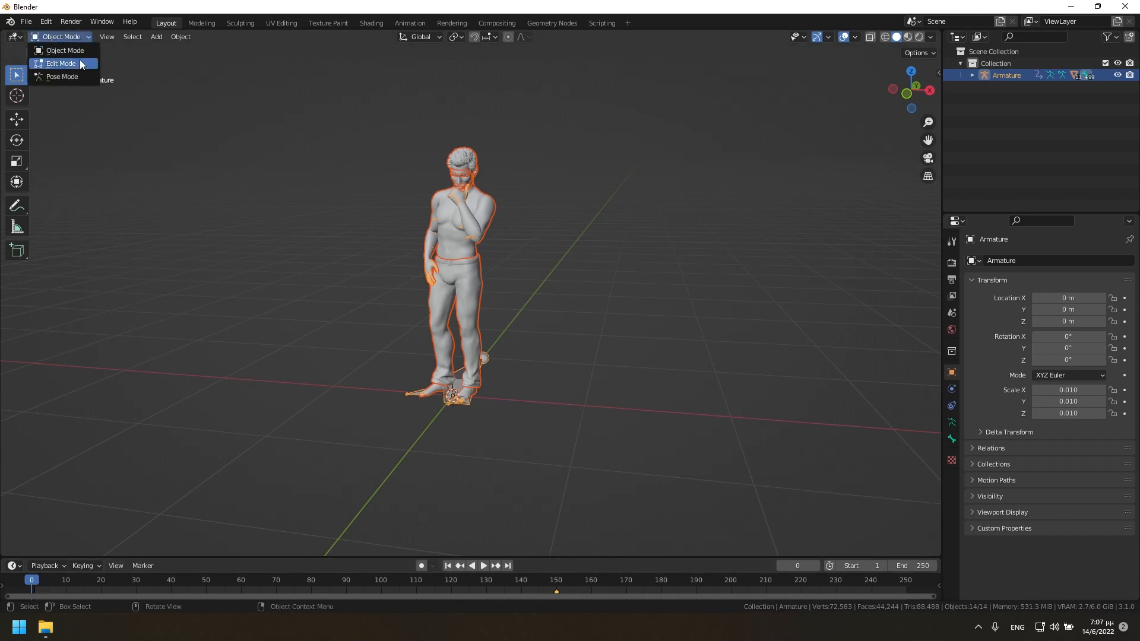
pyautogui.click(78, 77)
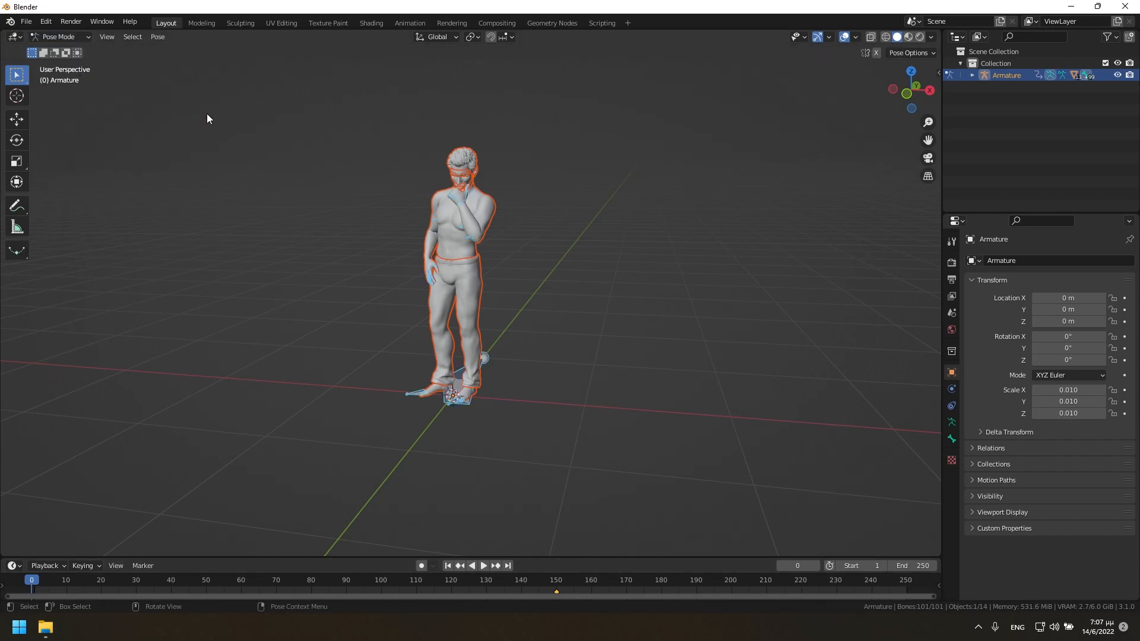
pyautogui.click(161, 37)
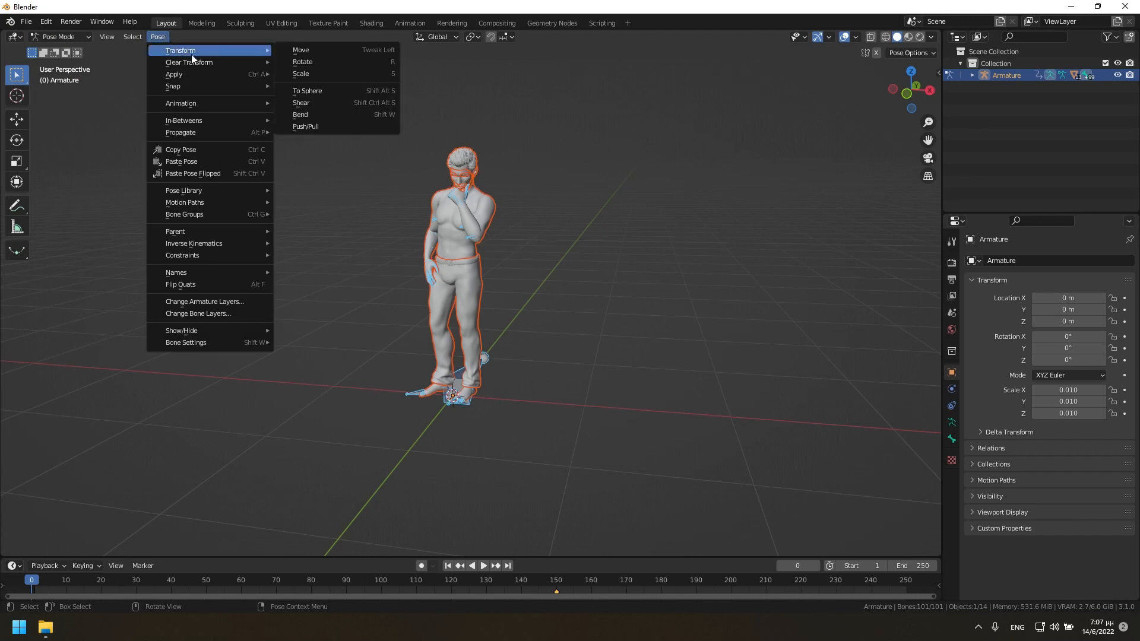
pyautogui.moveTo(197, 62)
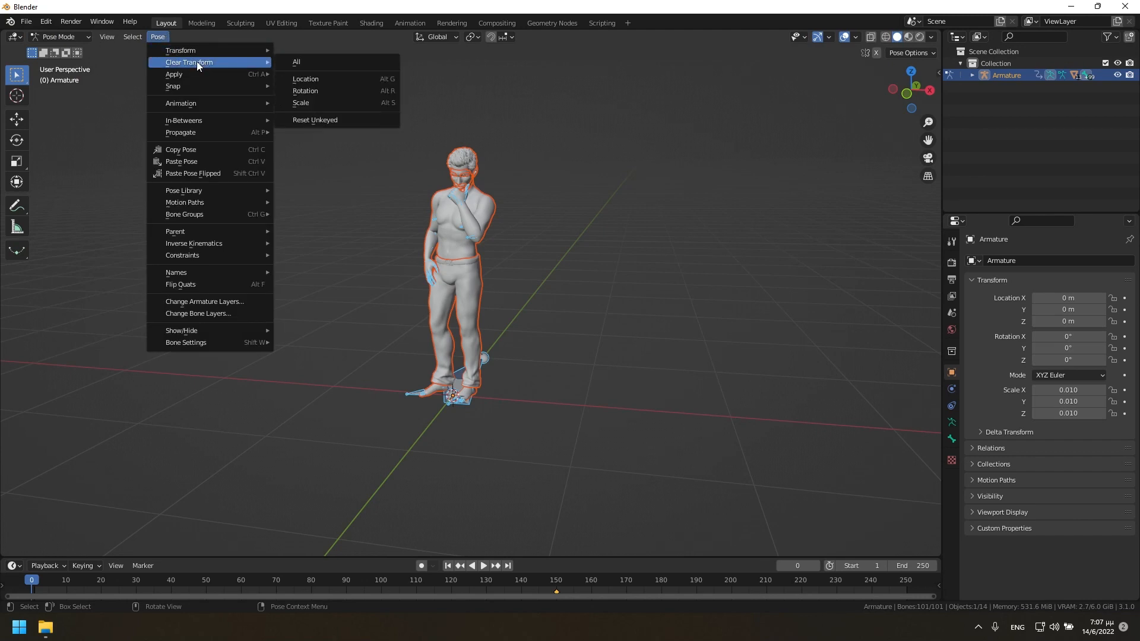
pyautogui.click(312, 60)
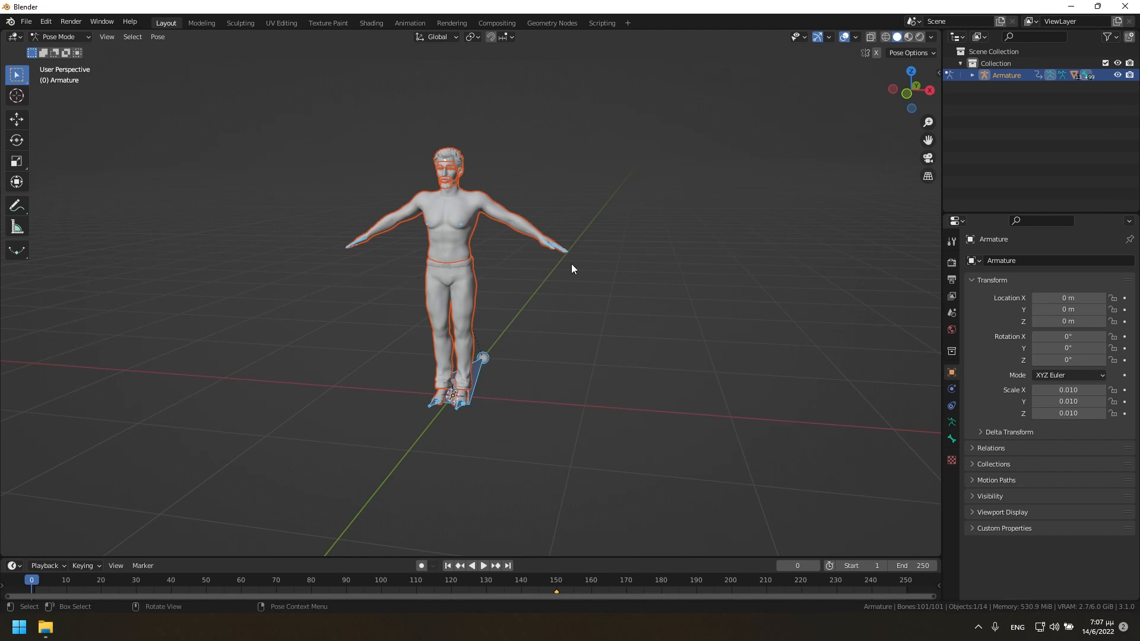
# Insert an Available keyframe for the bones at frame 0 and play the animation.
pyautogui.press('i')
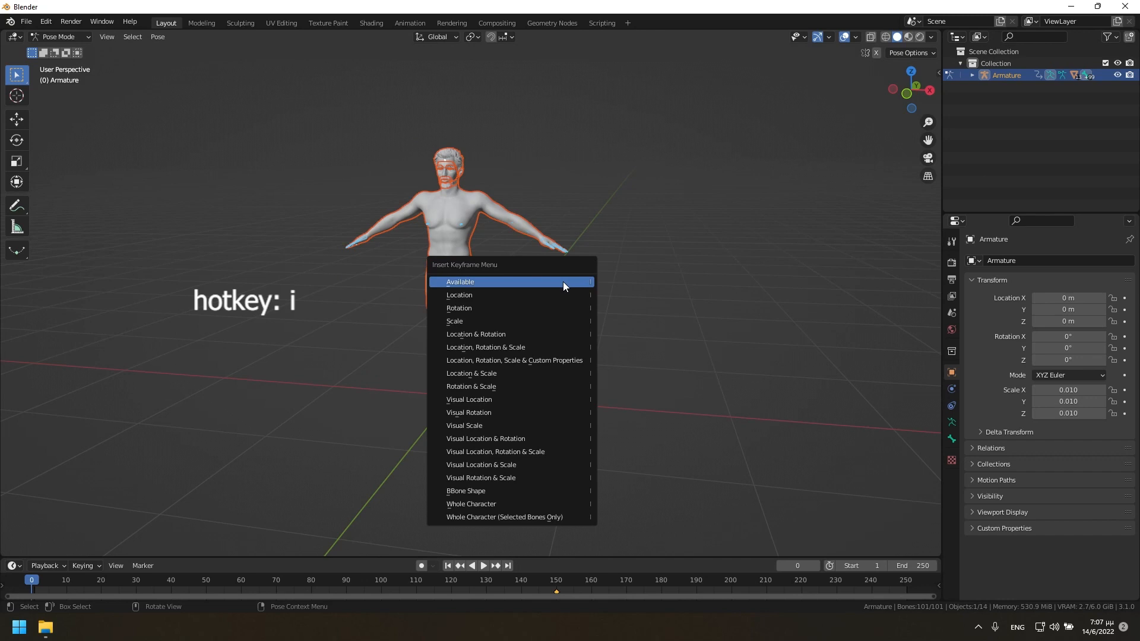
pyautogui.click(563, 282)
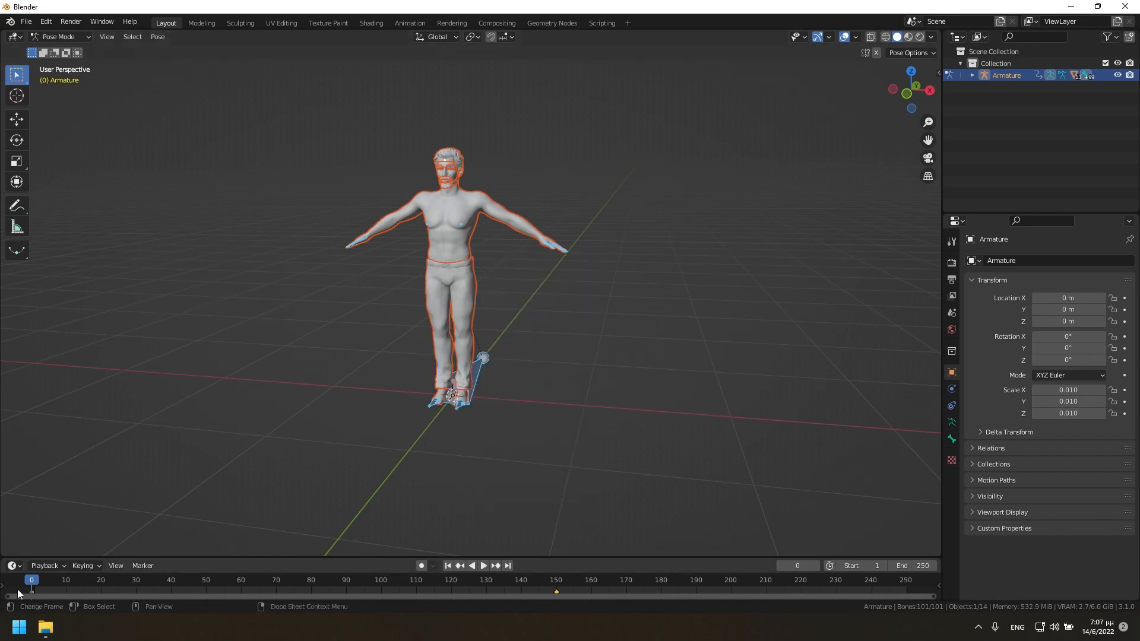
pyautogui.press('space')
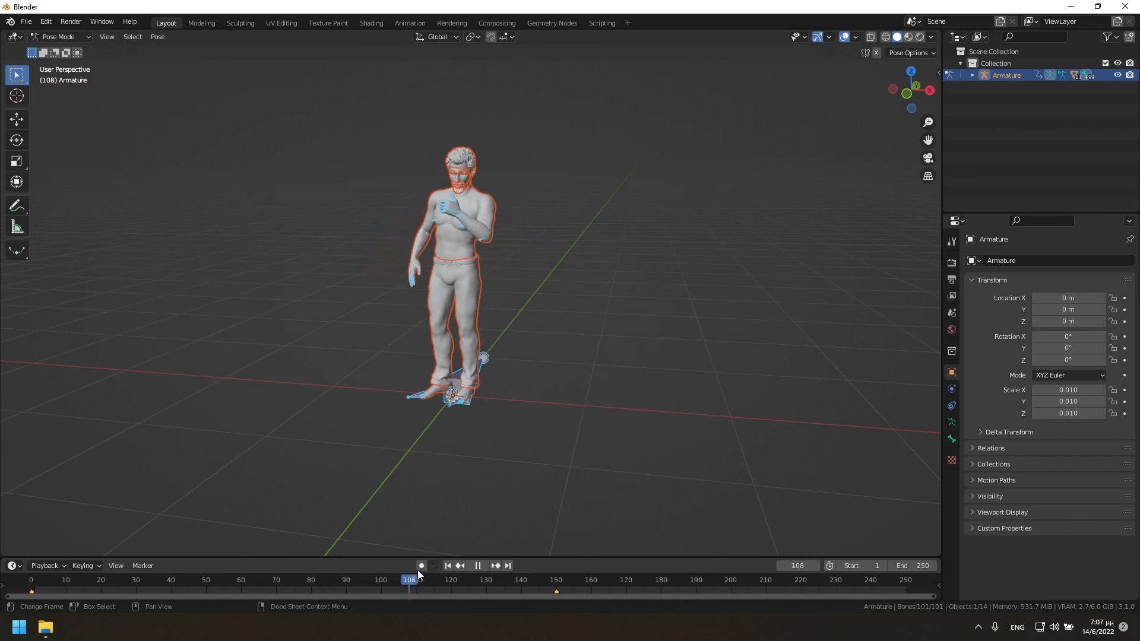
# Stop the playback and return the animation to frame 0.
pyautogui.moveTo(584, 578); pyautogui.dragTo(39, 587)
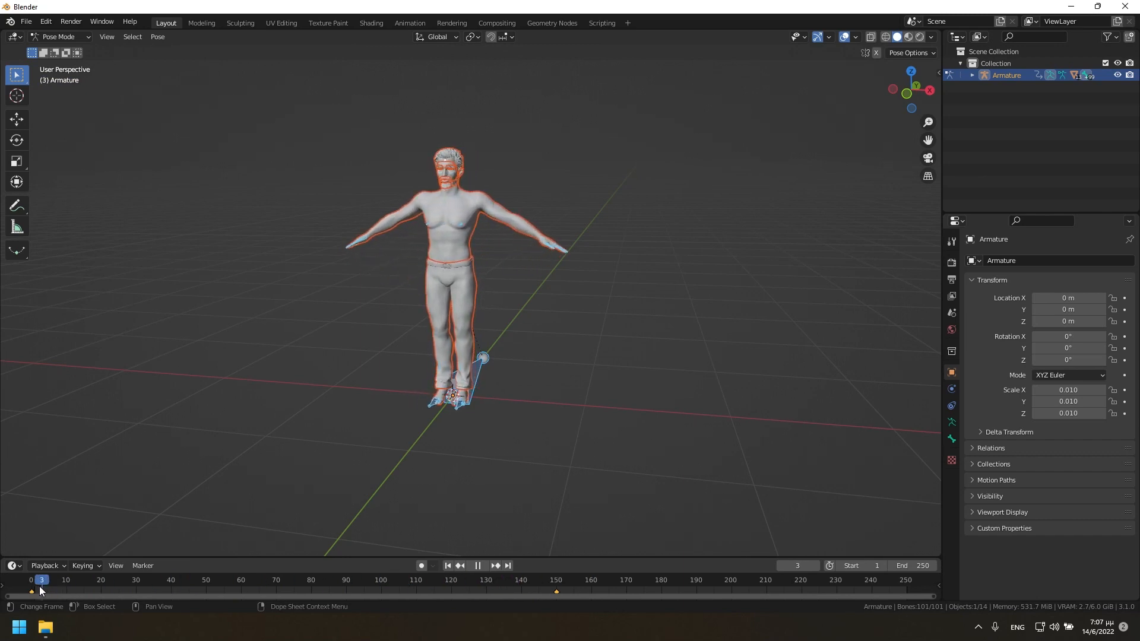
pyautogui.press('space')
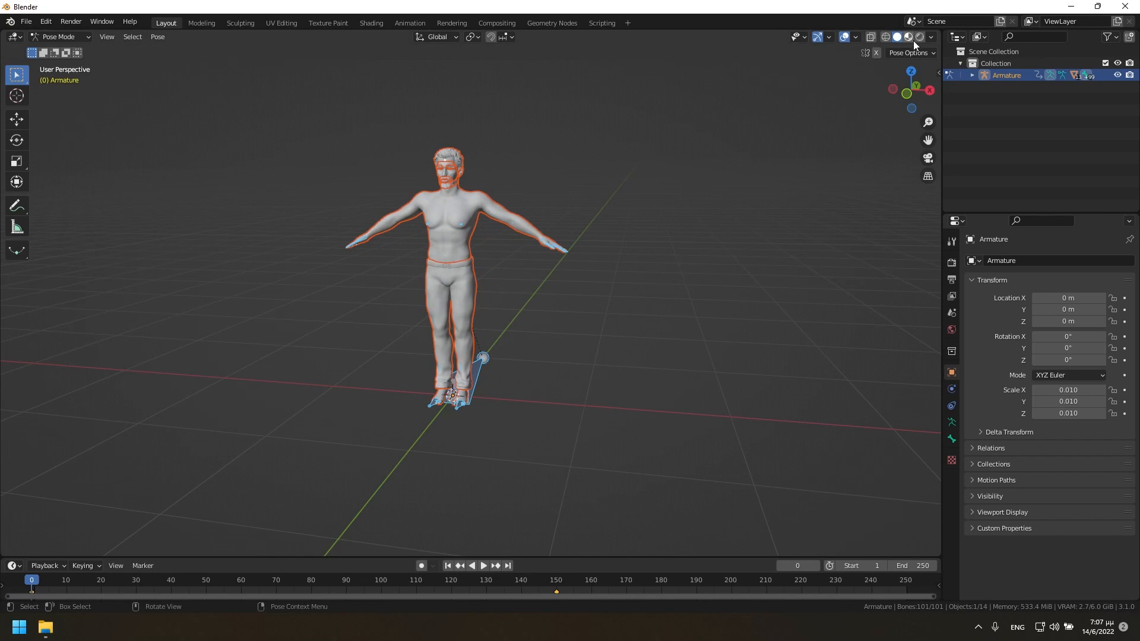
pyautogui.click(26, 22)
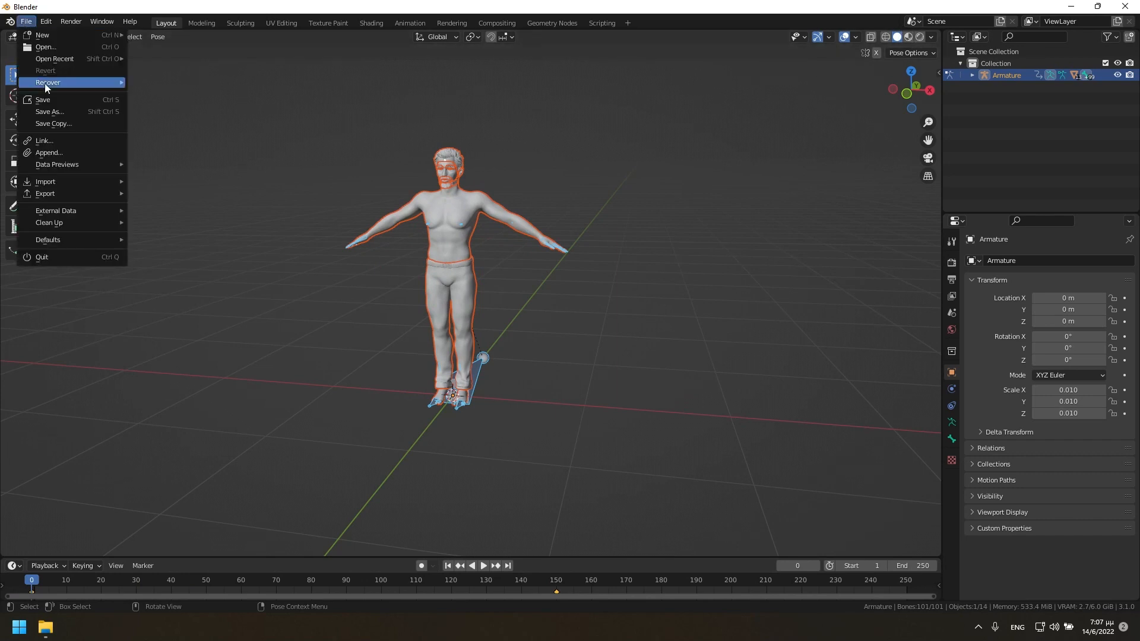
pyautogui.click(55, 116)
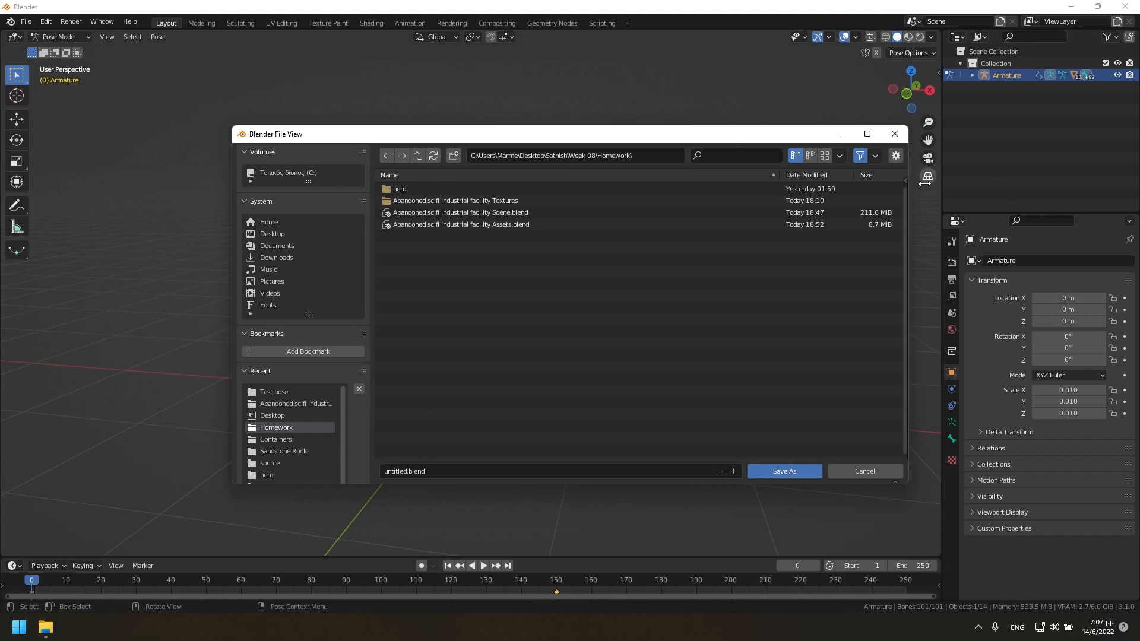
pyautogui.click(904, 131)
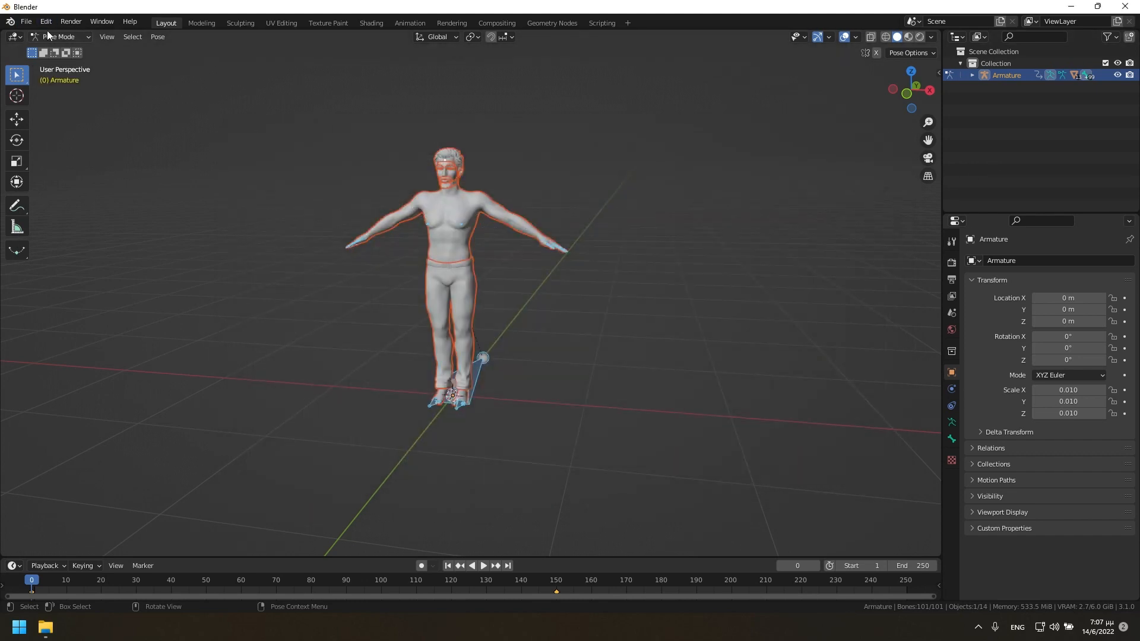
# Export the animated character in Alembic (.abc) format.
pyautogui.click(28, 23)
pyautogui.moveTo(58, 198)
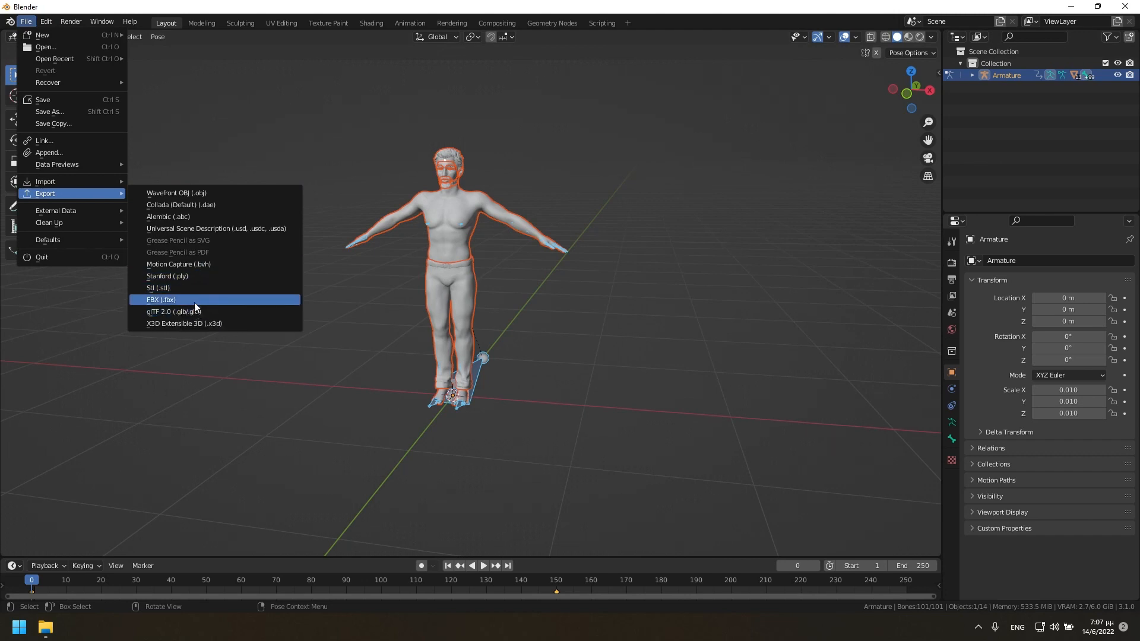
pyautogui.click(186, 216)
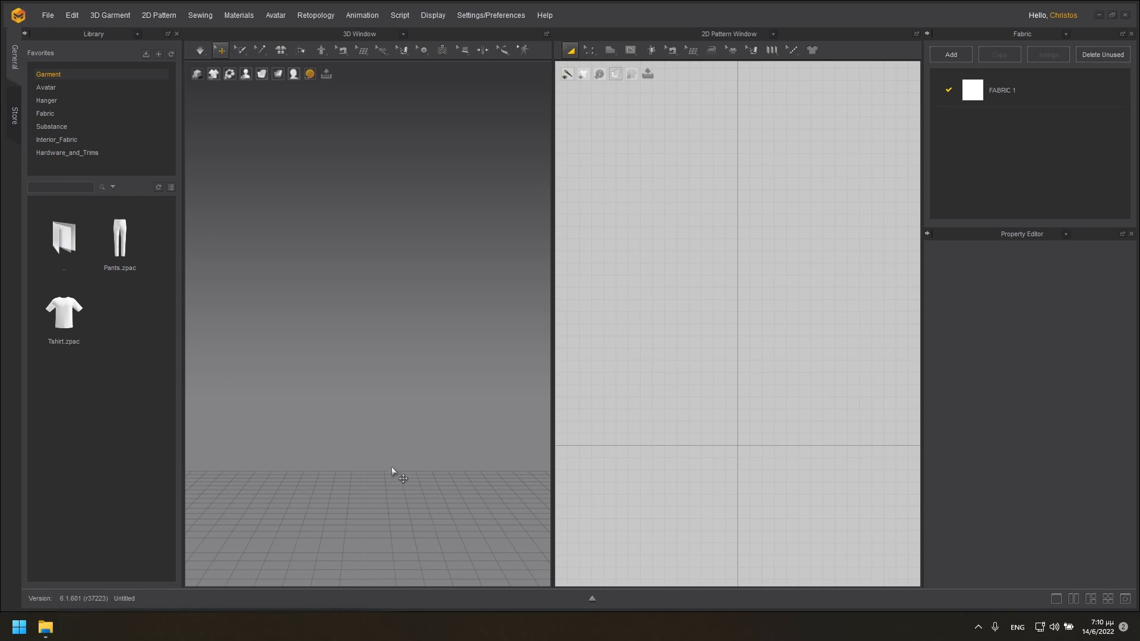
# Switch to Marvelous Designer and import the Alembic file untitled.abc with the scale set to m.
pyautogui.click(48, 16)
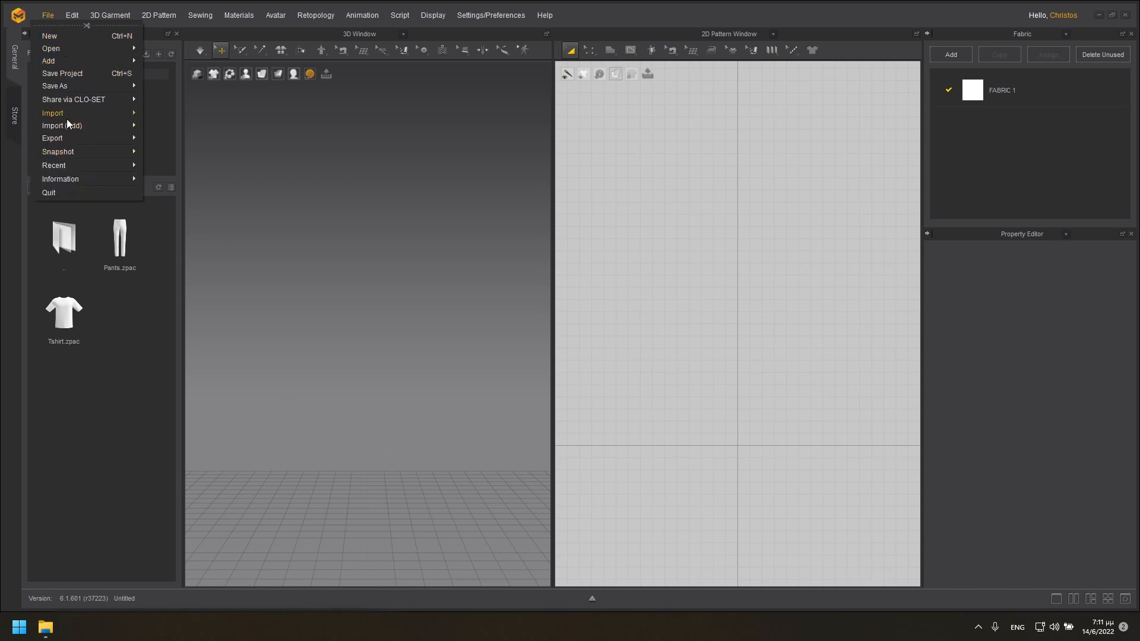
pyautogui.moveTo(67, 118)
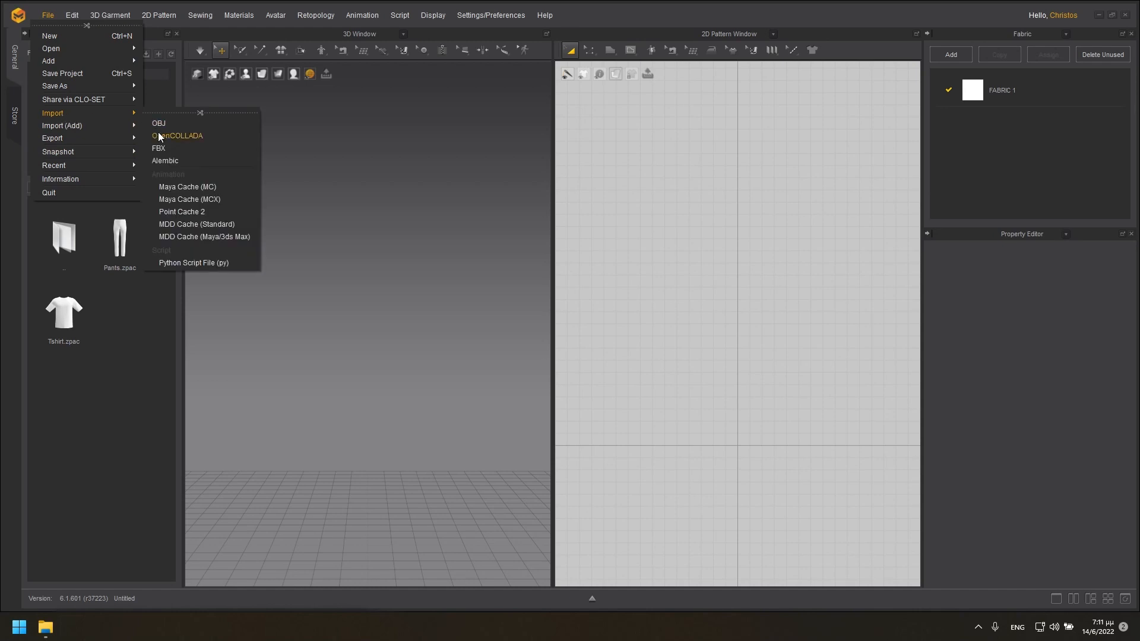
pyautogui.click(166, 161)
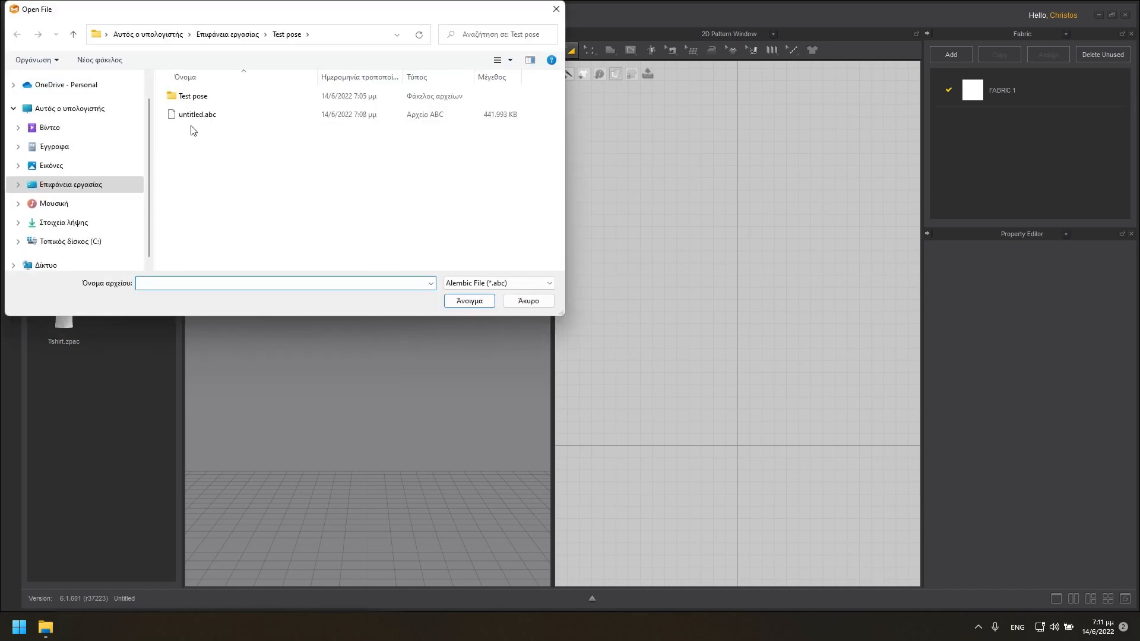
pyautogui.click(197, 115)
pyautogui.click(469, 302)
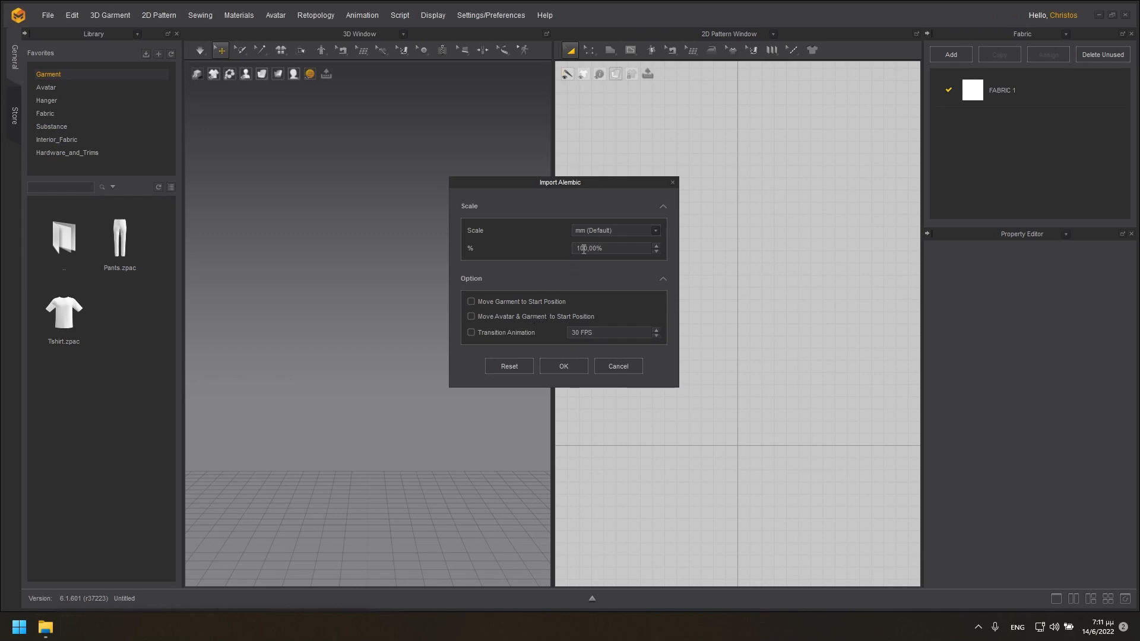
pyautogui.click(653, 231)
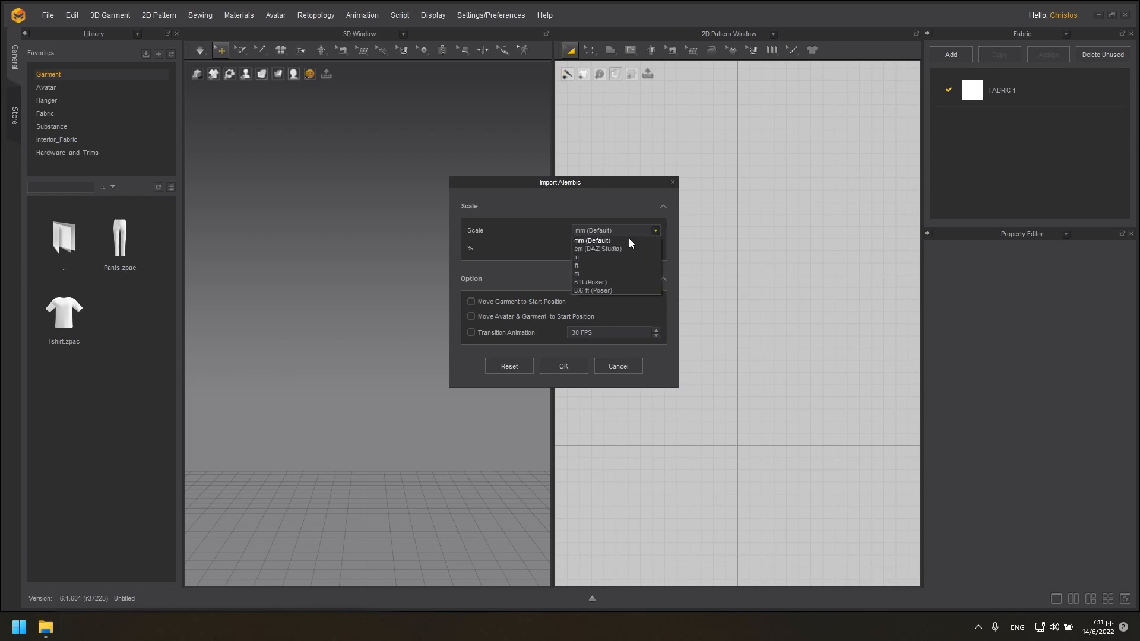
pyautogui.click(580, 274)
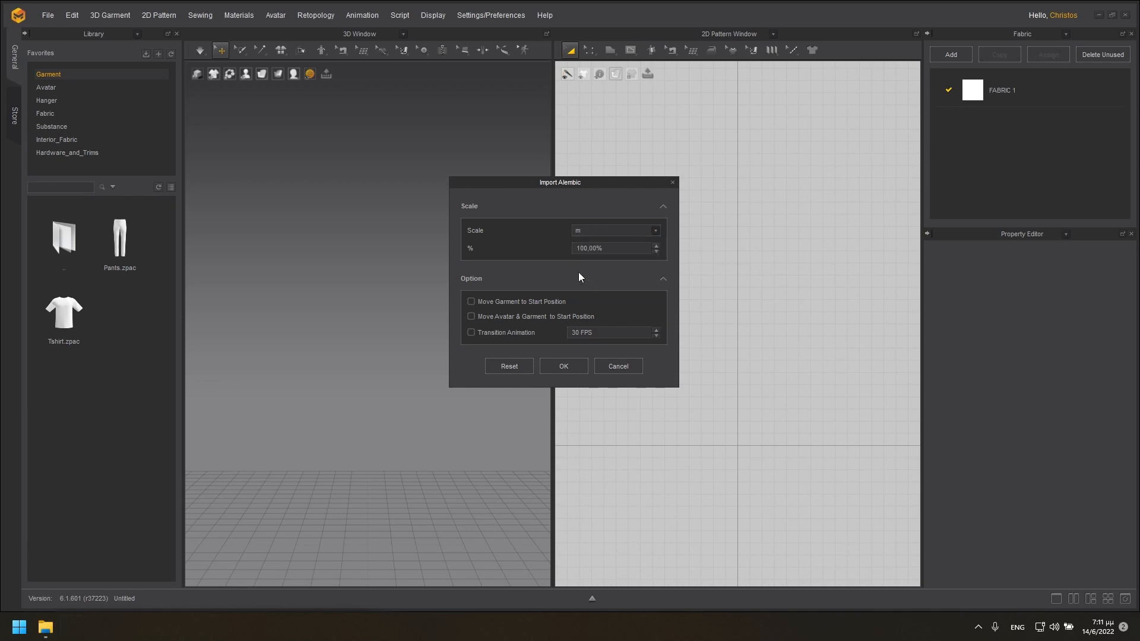
pyautogui.click(564, 366)
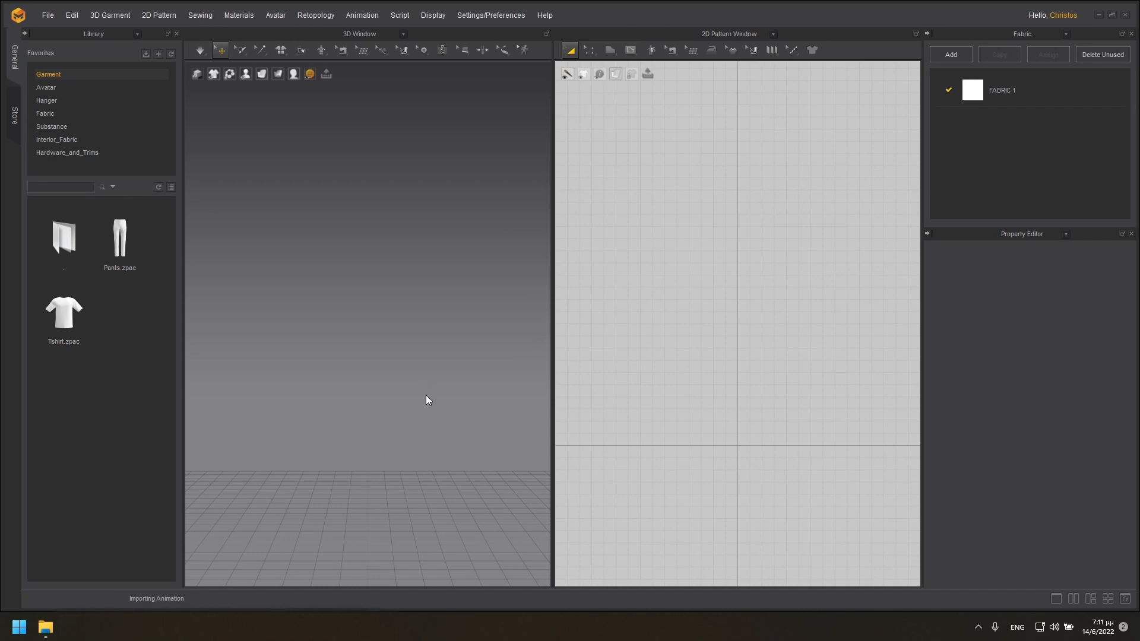
# Draw a closed T-shirt outline over the avatar's silhouette in the 2D pattern, with a notched neckline and one shoulder edge about 26 cm long.
pyautogui.scroll(-3, 443, 412)
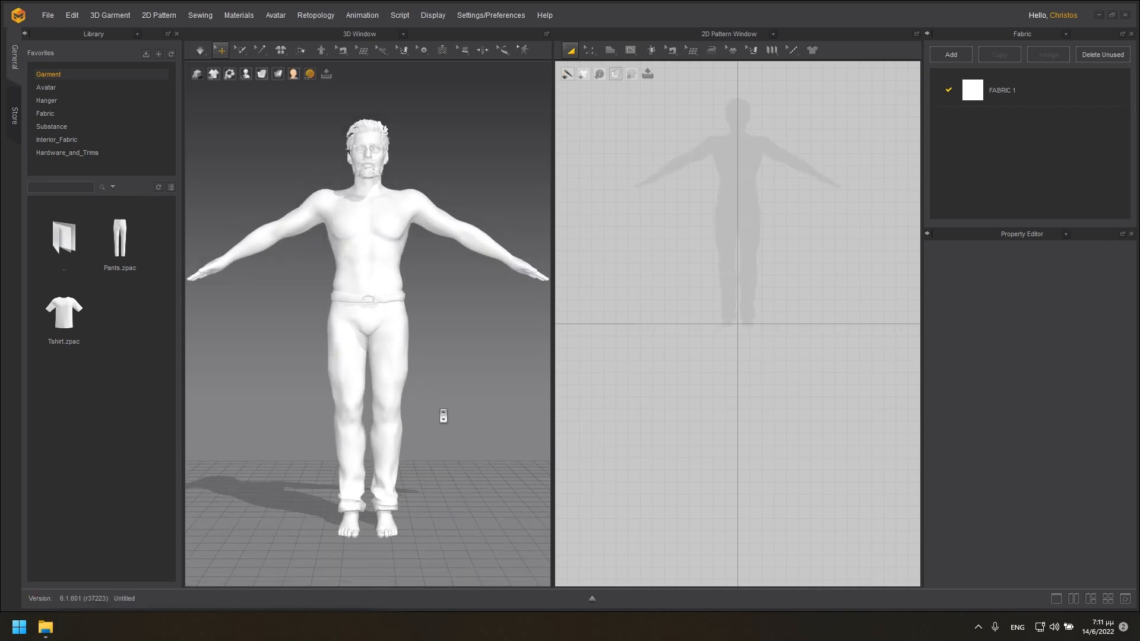
pyautogui.scroll(-2, 444, 414)
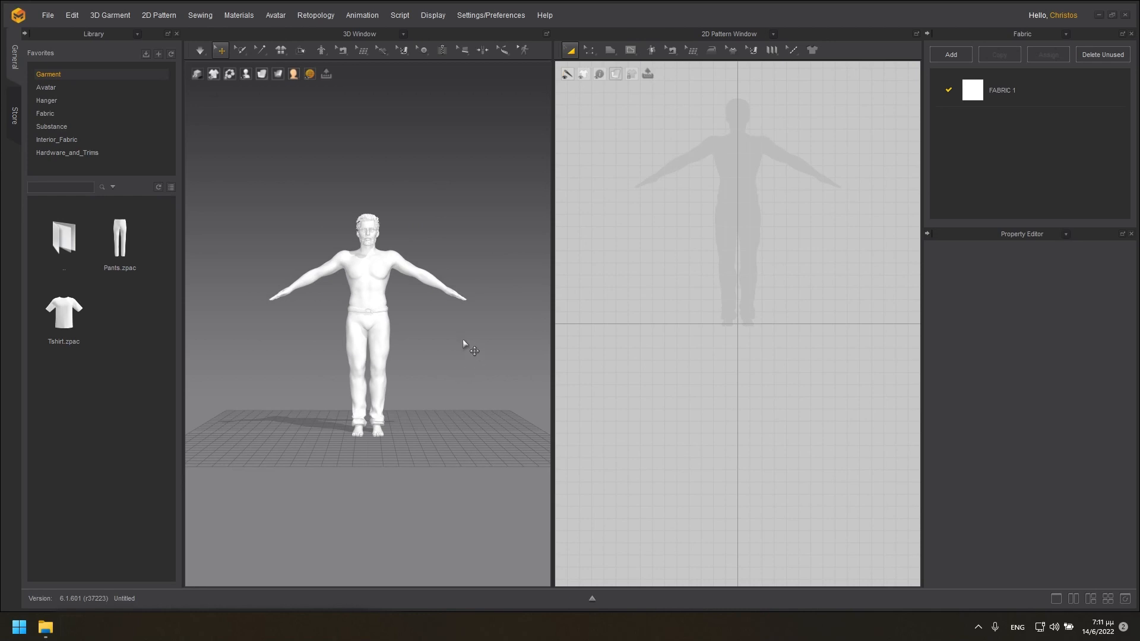
pyautogui.moveTo(445, 331); pyautogui.dragTo(424, 346, button='right')
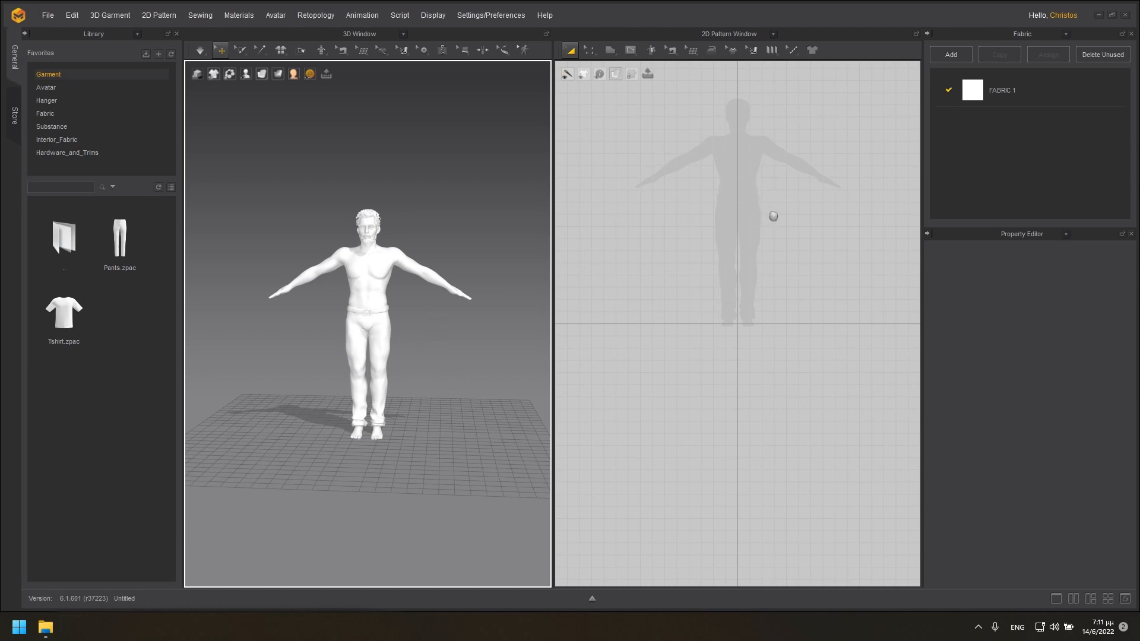
pyautogui.moveTo(773, 216); pyautogui.dragTo(761, 315, button='right')
pyautogui.scroll(-2, 754, 286)
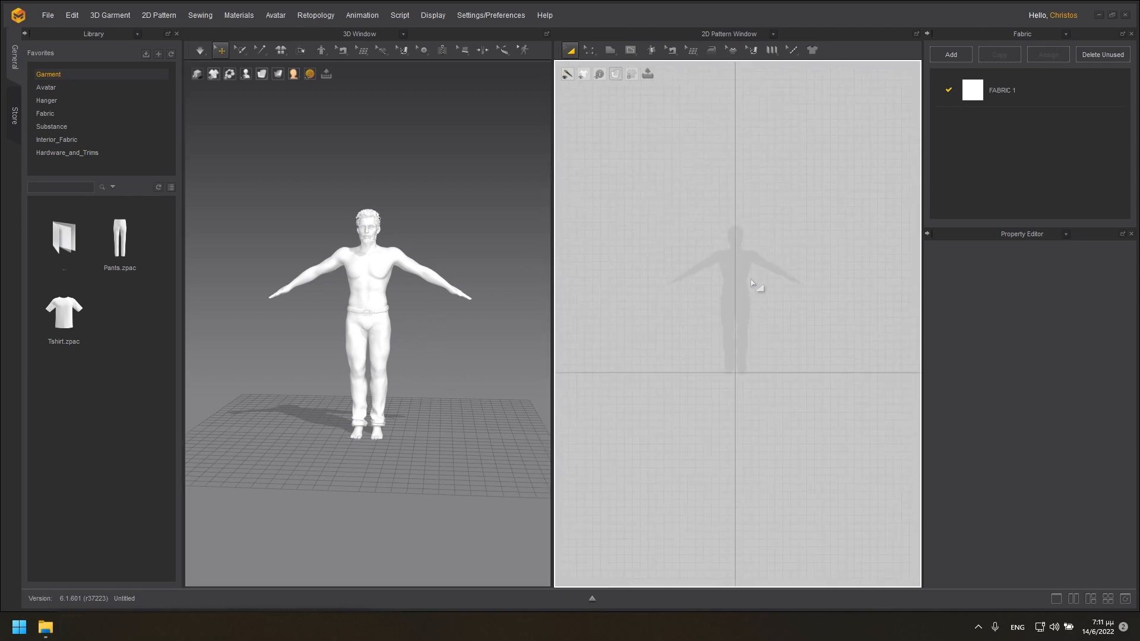
pyautogui.scroll(3, 753, 282)
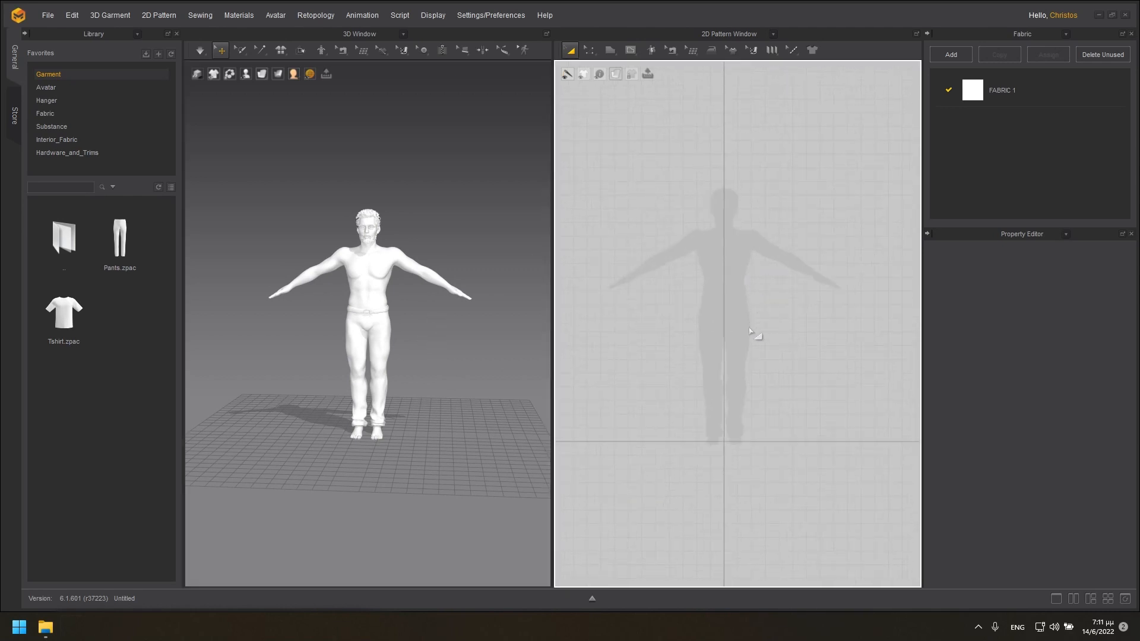
pyautogui.scroll(-2, 738, 327)
pyautogui.scroll(2, 736, 318)
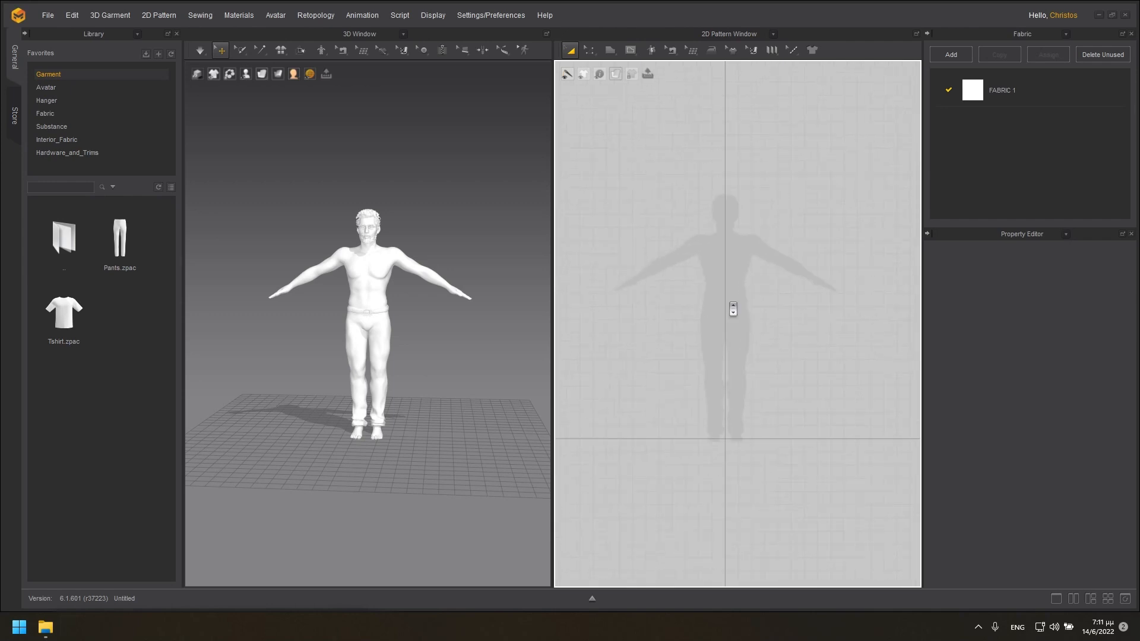
pyautogui.click(610, 51)
pyautogui.click(623, 76)
pyautogui.click(676, 235)
pyautogui.click(708, 226)
pyautogui.click(718, 239)
pyautogui.click(732, 240)
pyautogui.click(743, 226)
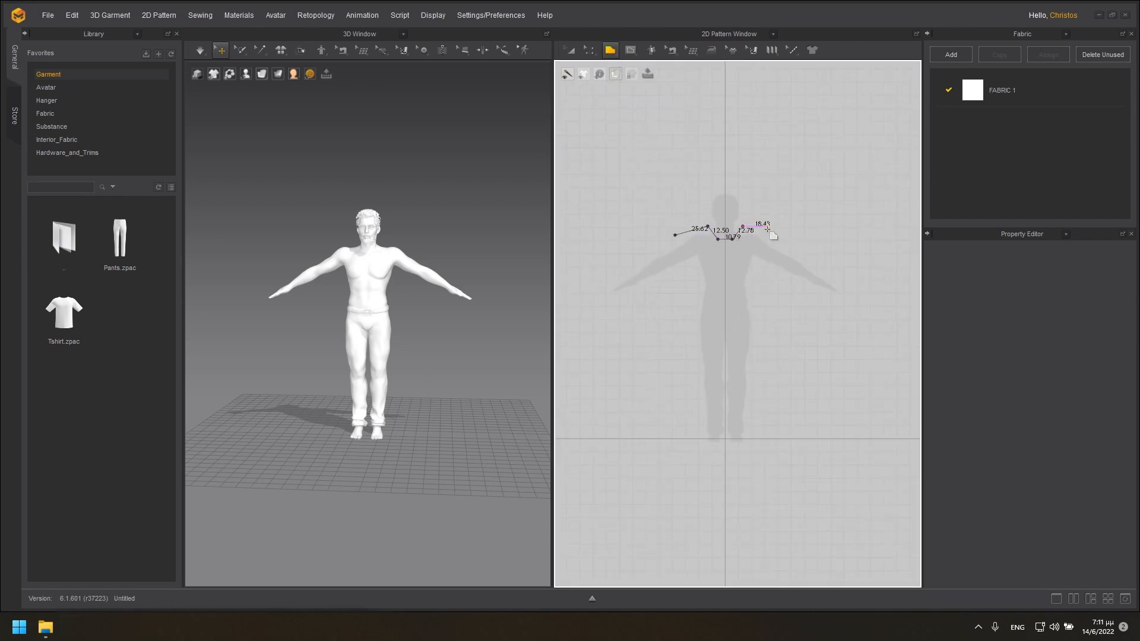
pyautogui.click(773, 233)
pyautogui.click(688, 310)
pyautogui.click(691, 269)
pyautogui.click(676, 268)
pyautogui.click(675, 235)
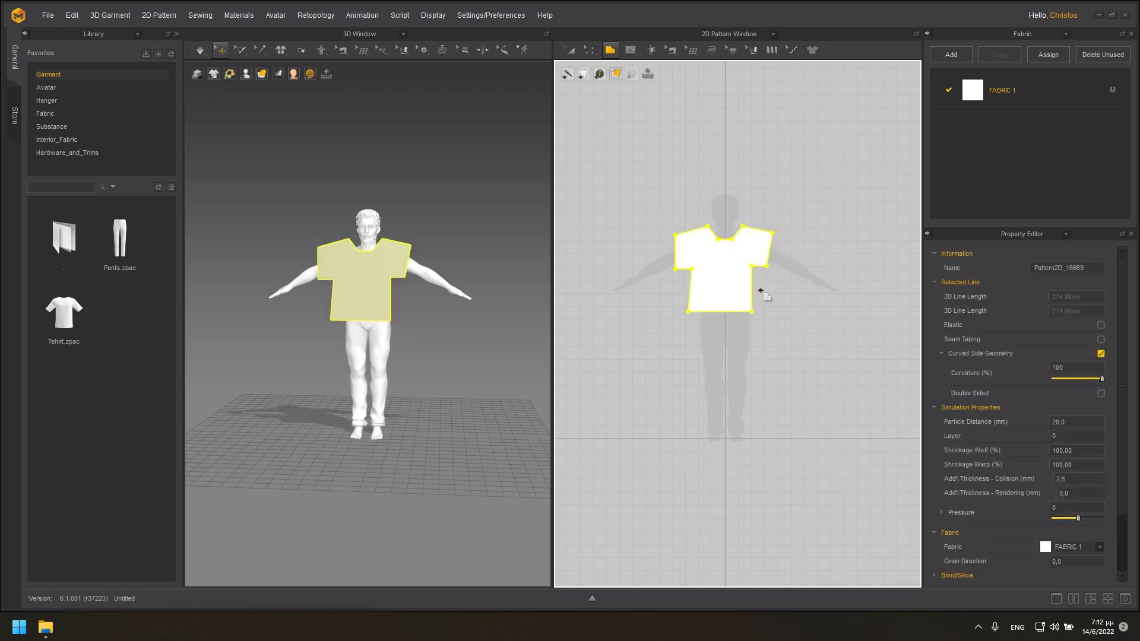
# Copy the T-shirt pattern and paste the duplicate beside the original in the 2D pattern.
pyautogui.press('a')
pyautogui.rightClick(721, 266)
pyautogui.click(779, 313)
pyautogui.hotkey('ctrl', 'v')
pyautogui.click(839, 271)
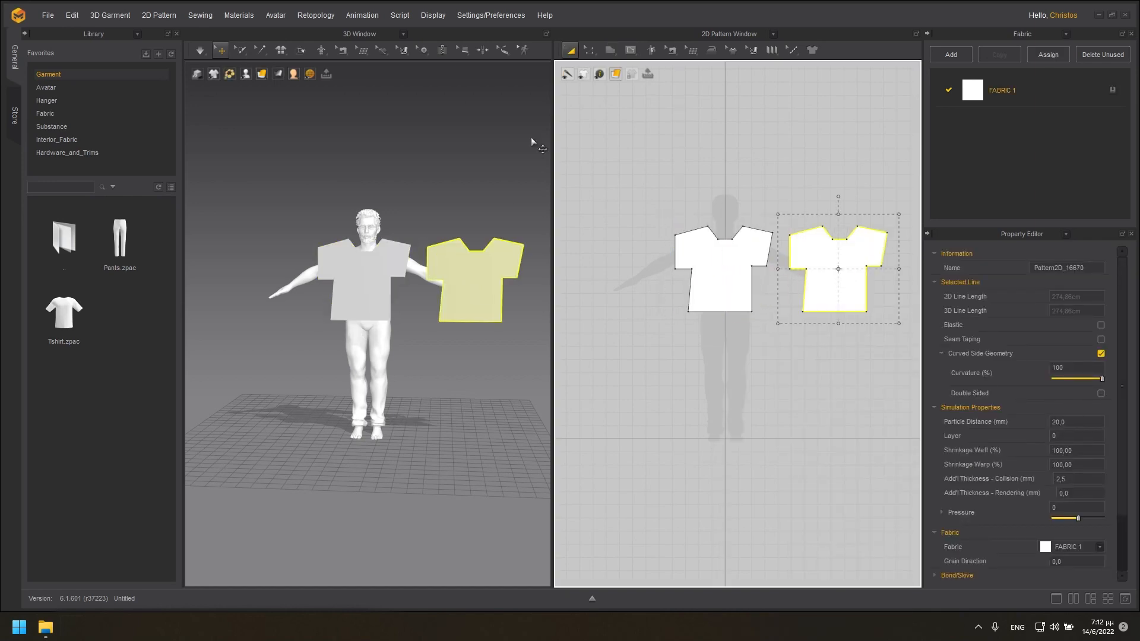
# Position the duplicated T-shirt piece behind the avatar's back in the 3D view.
pyautogui.moveTo(537, 145); pyautogui.dragTo(407, 352, button='right')
pyautogui.click(393, 350)
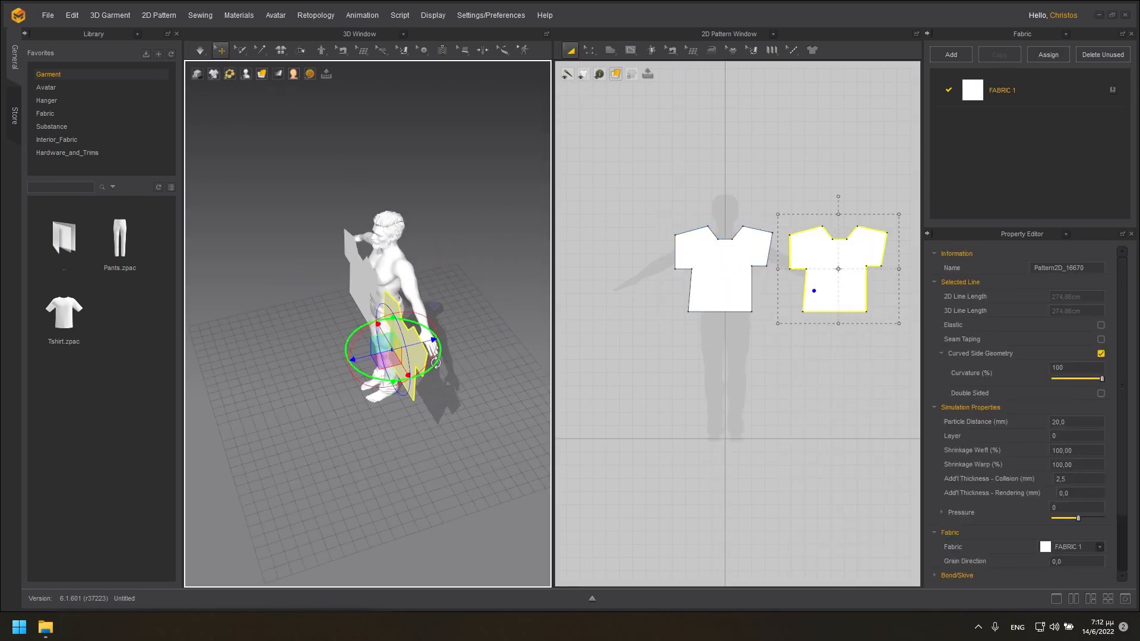
pyautogui.moveTo(417, 369); pyautogui.dragTo(397, 358)
pyautogui.moveTo(445, 422); pyautogui.dragTo(724, 285, button='right')
# Sew the front and back T-shirt pieces together along both shoulder edges.
pyautogui.click(341, 49)
pyautogui.click(374, 89)
pyautogui.click(316, 252)
pyautogui.click(311, 278)
pyautogui.click(259, 245)
pyautogui.click(246, 280)
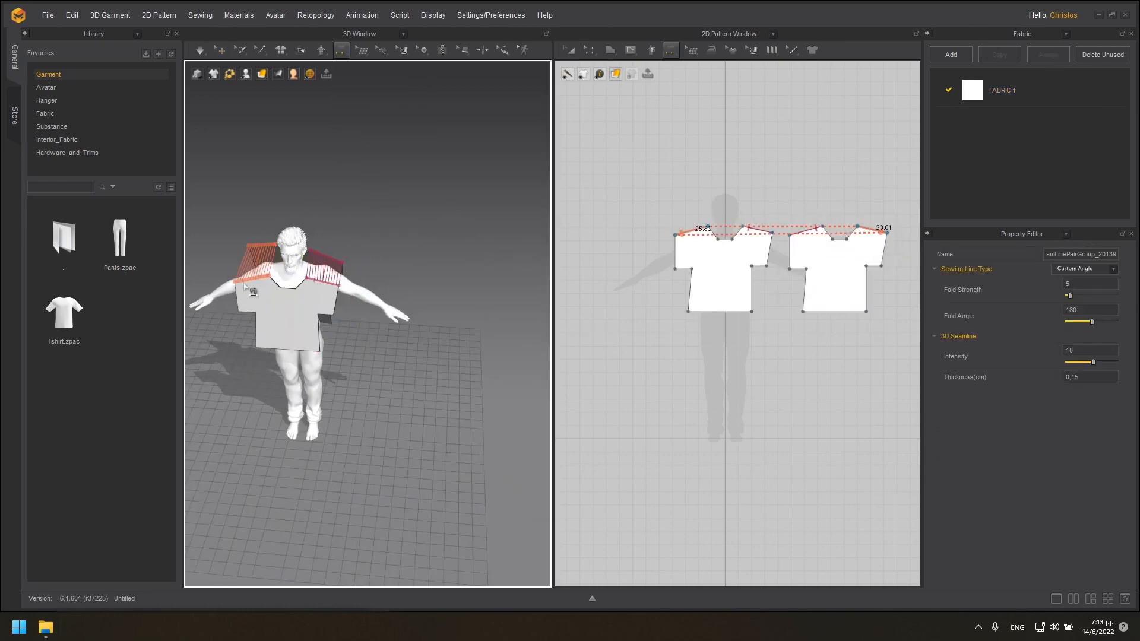
# Sew the front and back pieces along the sleeve undersides and side edges, and undo the last seam.
pyautogui.moveTo(250, 282); pyautogui.dragTo(220, 277, button='right')
pyautogui.click(330, 285)
pyautogui.click(280, 284)
pyautogui.click(272, 268)
pyautogui.click(321, 268)
pyautogui.click(335, 287)
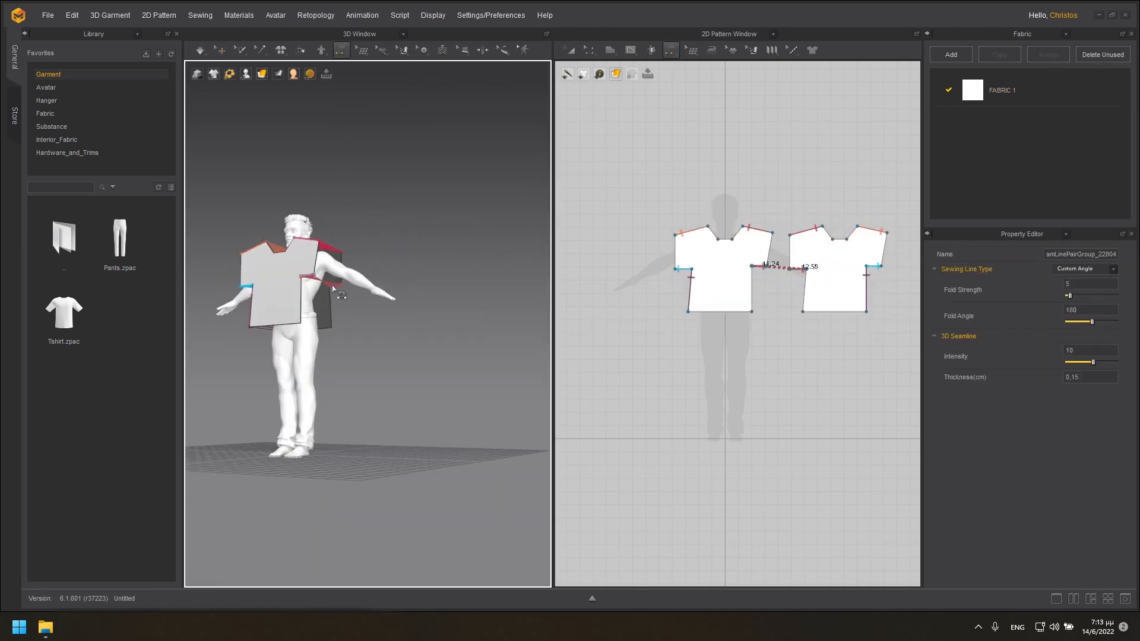
pyautogui.hotkey('ctrl', 'z')
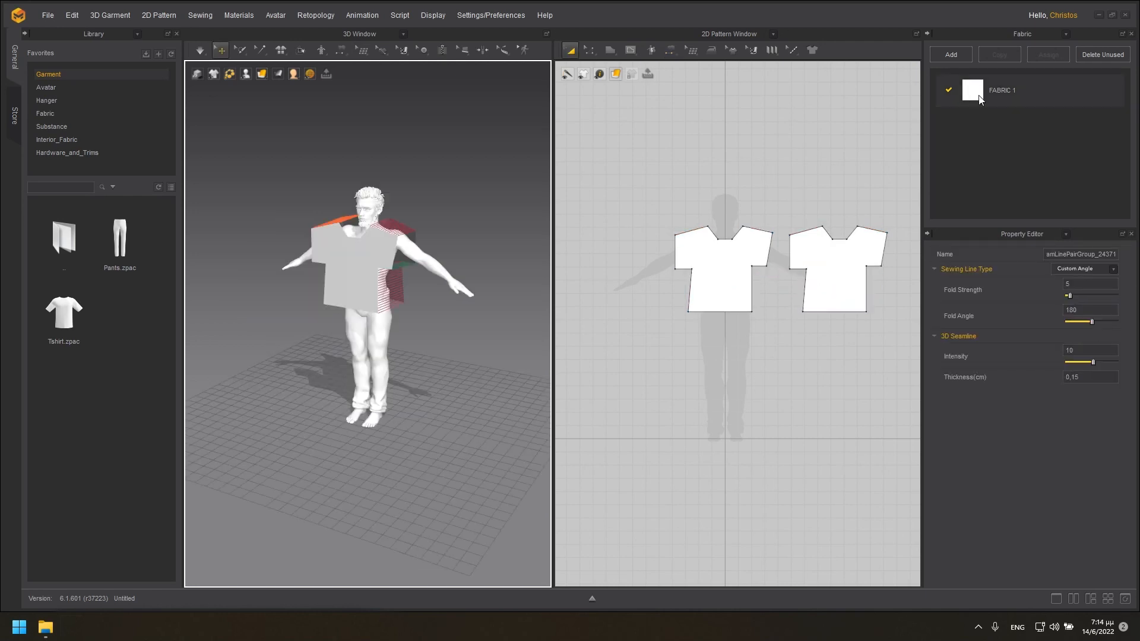
# Set the colour of FABRIC 1 to Black from the default palette.
pyautogui.click(980, 98)
pyautogui.click(1096, 432)
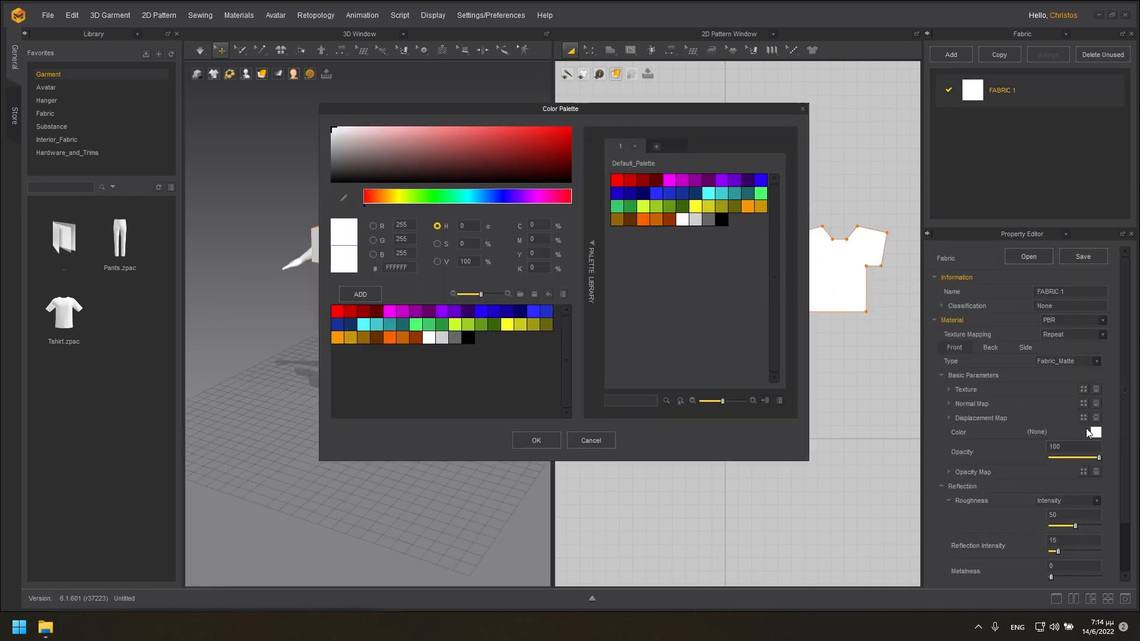
pyautogui.click(712, 221)
pyautogui.click(722, 217)
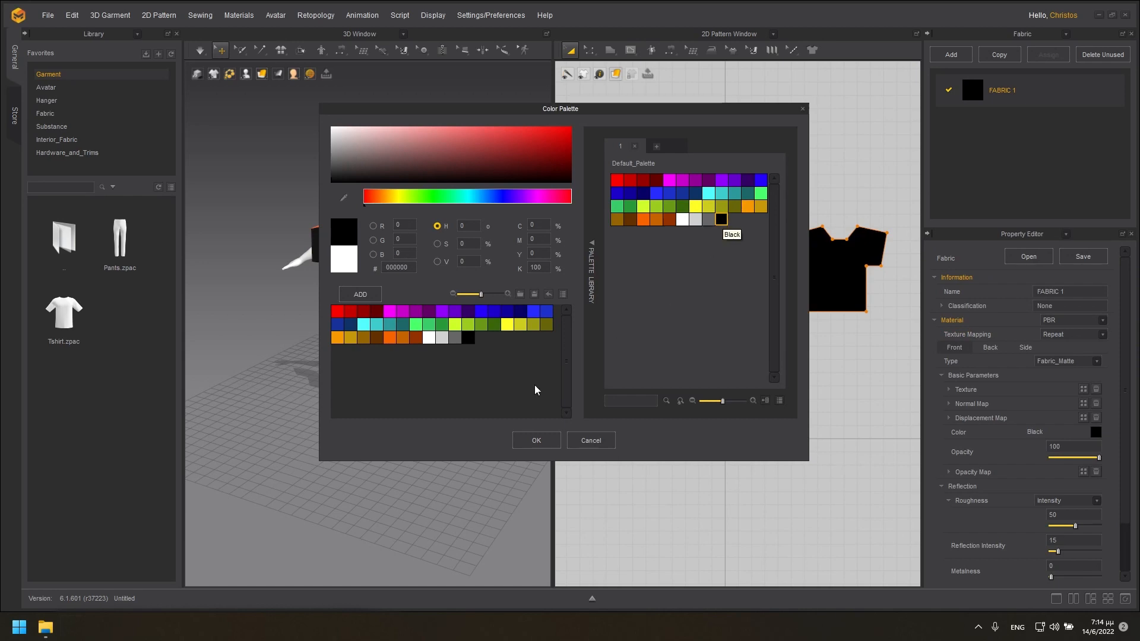
pyautogui.click(536, 440)
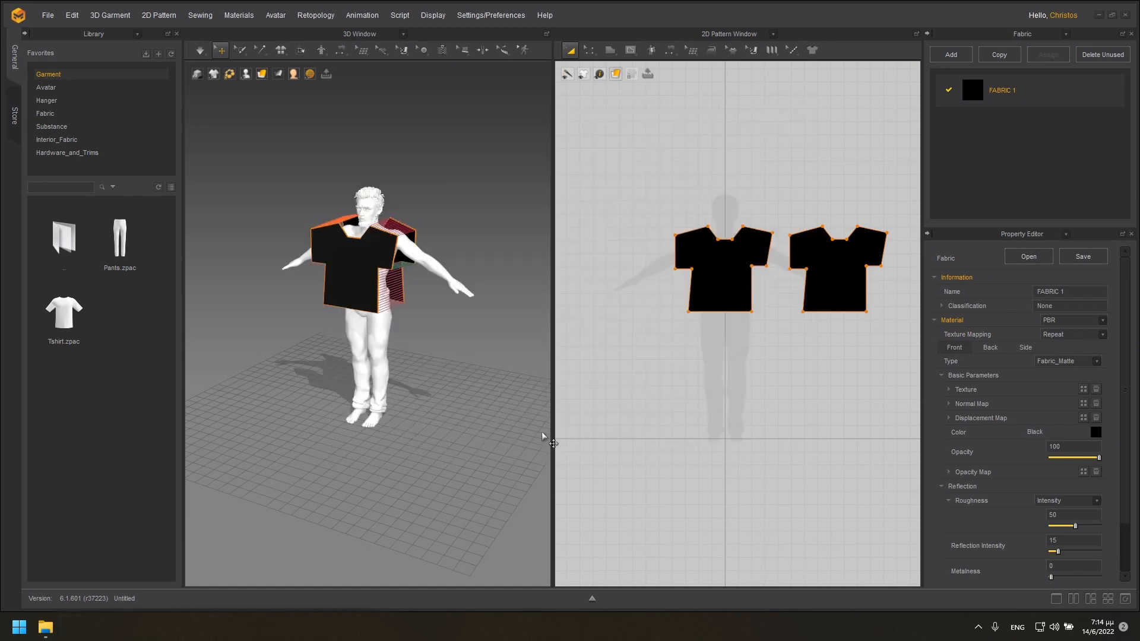
# Record the animation to simulate the T-shirt on the avatar as it moves into its pose.
pyautogui.click(359, 16)
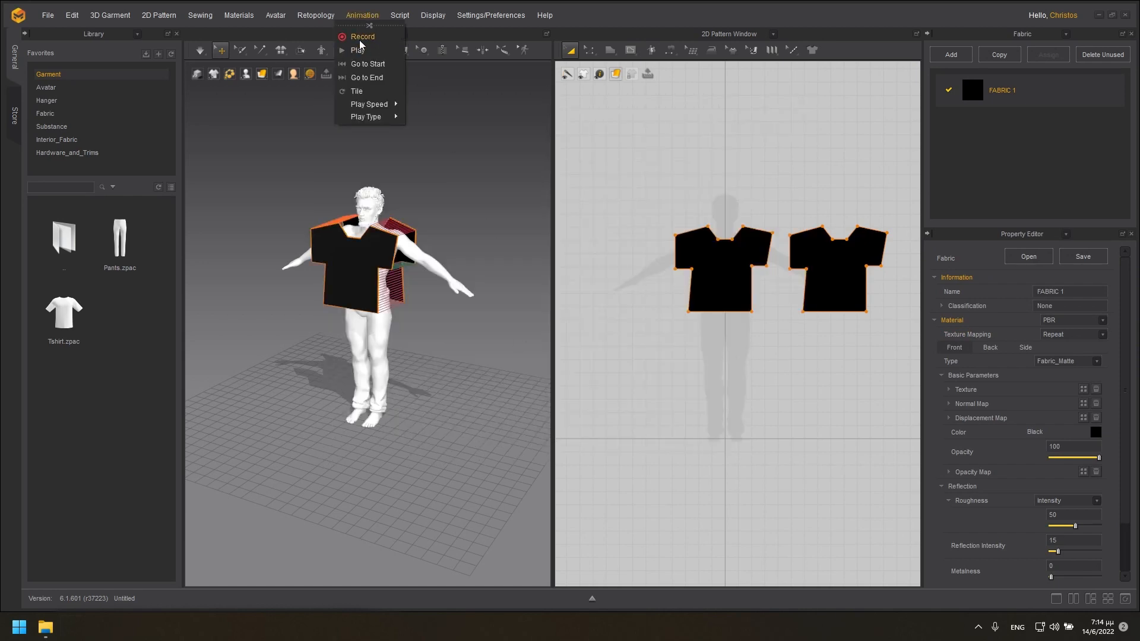
pyautogui.click(360, 37)
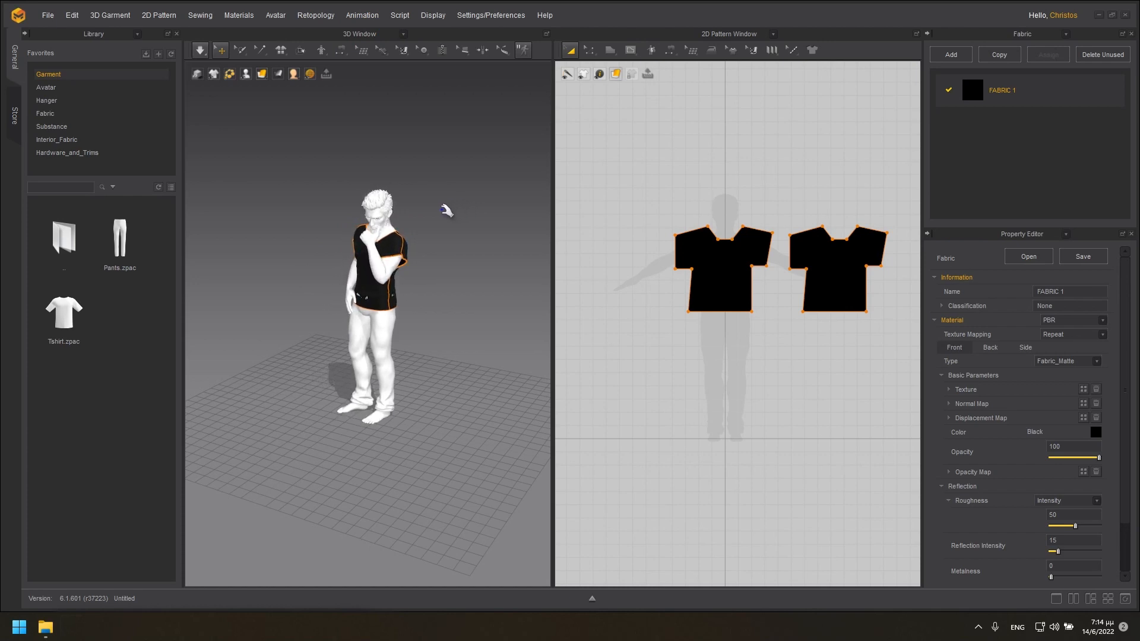
pyautogui.moveTo(428, 204)
pyautogui.mouseDown(button='right')
pyautogui.moveTo(527, 183)
pyautogui.moveTo(586, 183)
pyautogui.moveTo(594, 199)
pyautogui.moveTo(564, 216)
pyautogui.moveTo(479, 196)
pyautogui.moveTo(338, 192)
pyautogui.moveTo(441, 204)
pyautogui.mouseUp(button='right')
# Export the simulated T-shirt as an FBX file named t shirt posed.
pyautogui.click(51, 16)
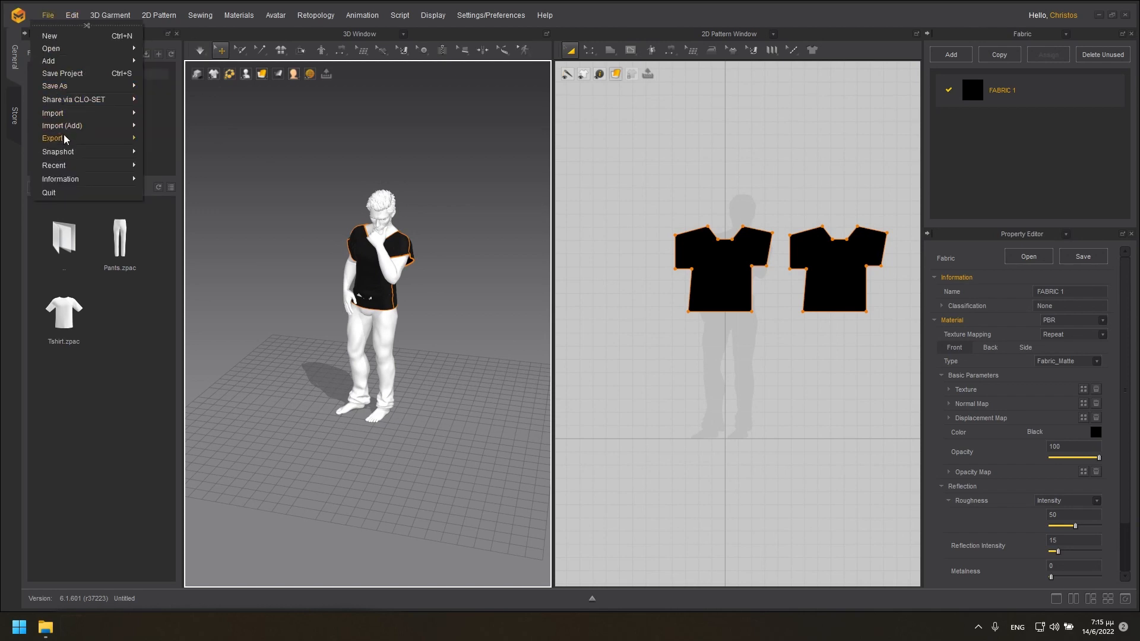
pyautogui.moveTo(63, 138)
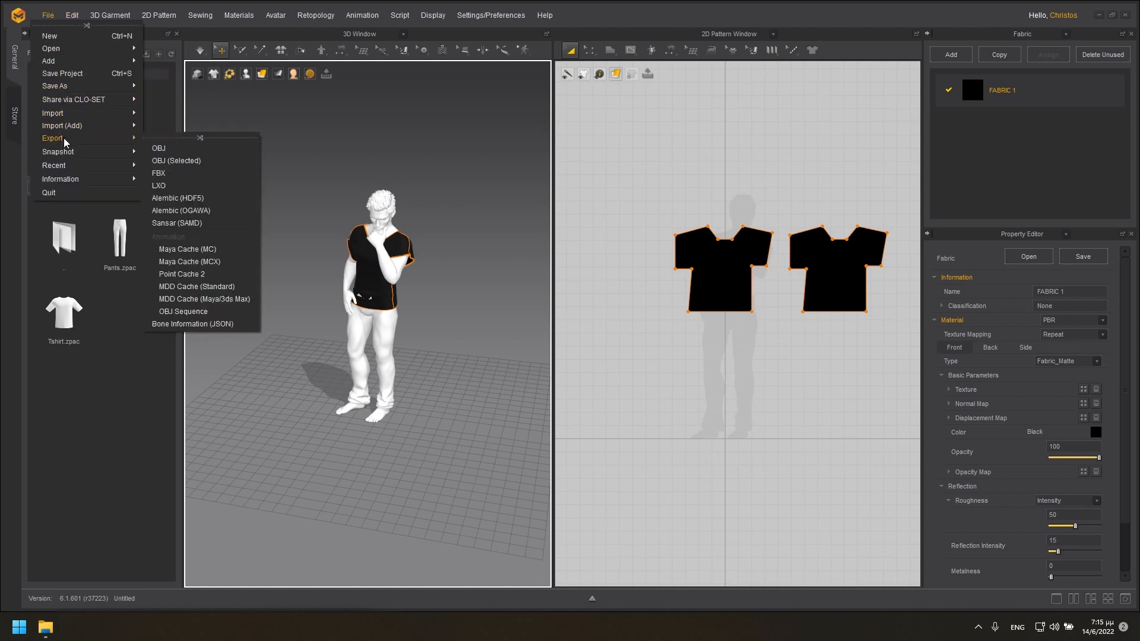
pyautogui.click(165, 173)
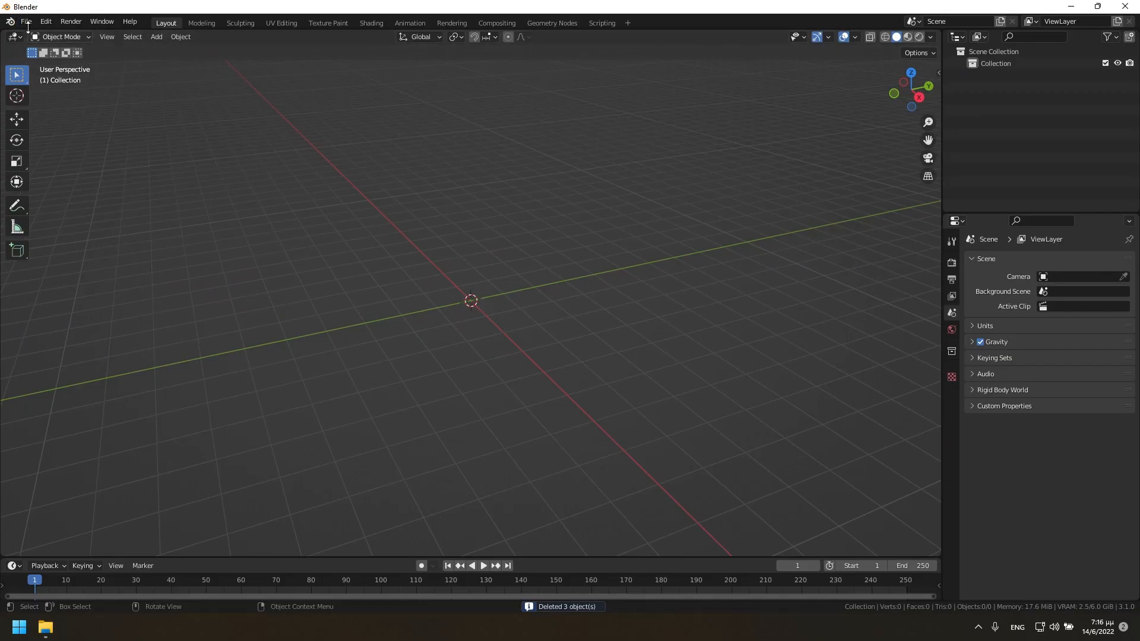
# Switch to Blender and import the character from Test pose.Fbx in the Test pose folder on the Desktop.
pyautogui.click(26, 21)
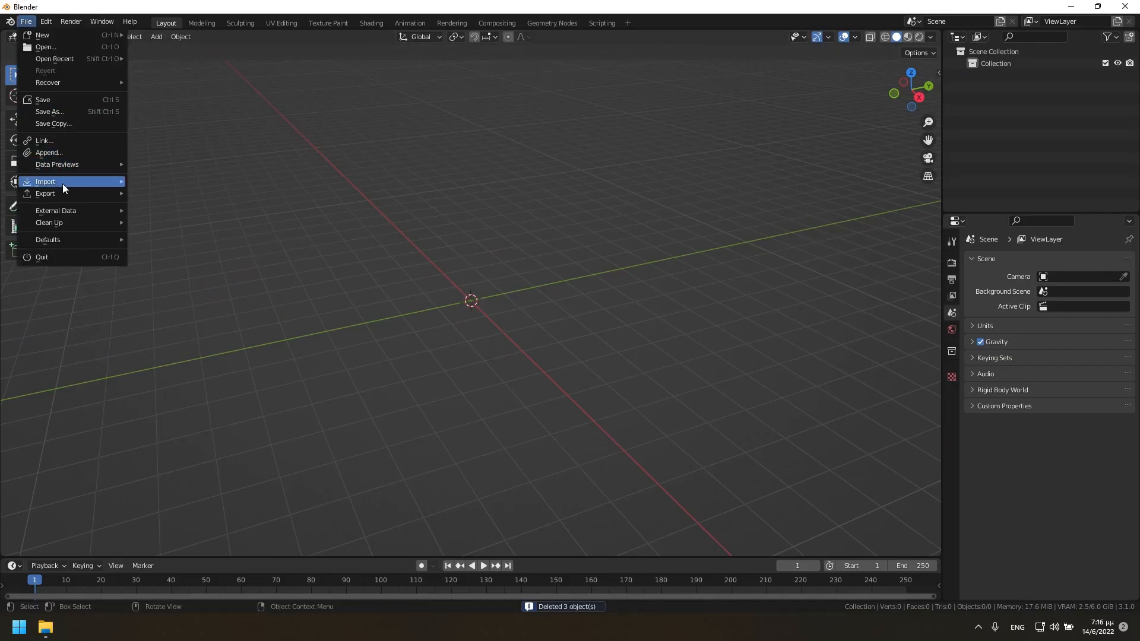
pyautogui.moveTo(63, 184)
pyautogui.click(183, 277)
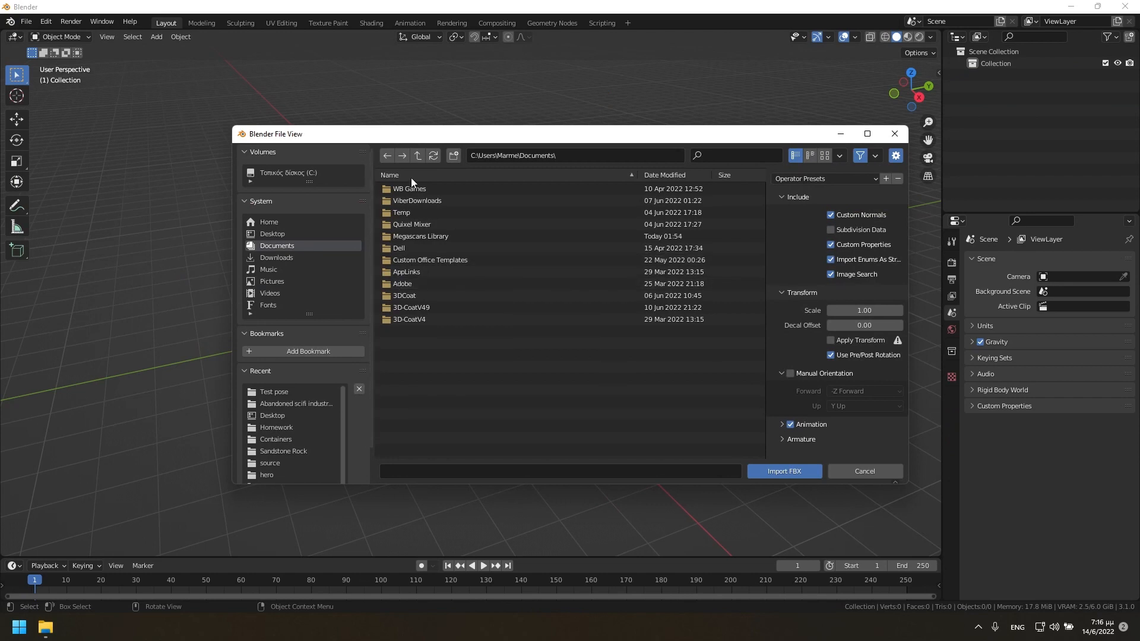
pyautogui.click(268, 234)
pyautogui.scroll(-1, 497, 398)
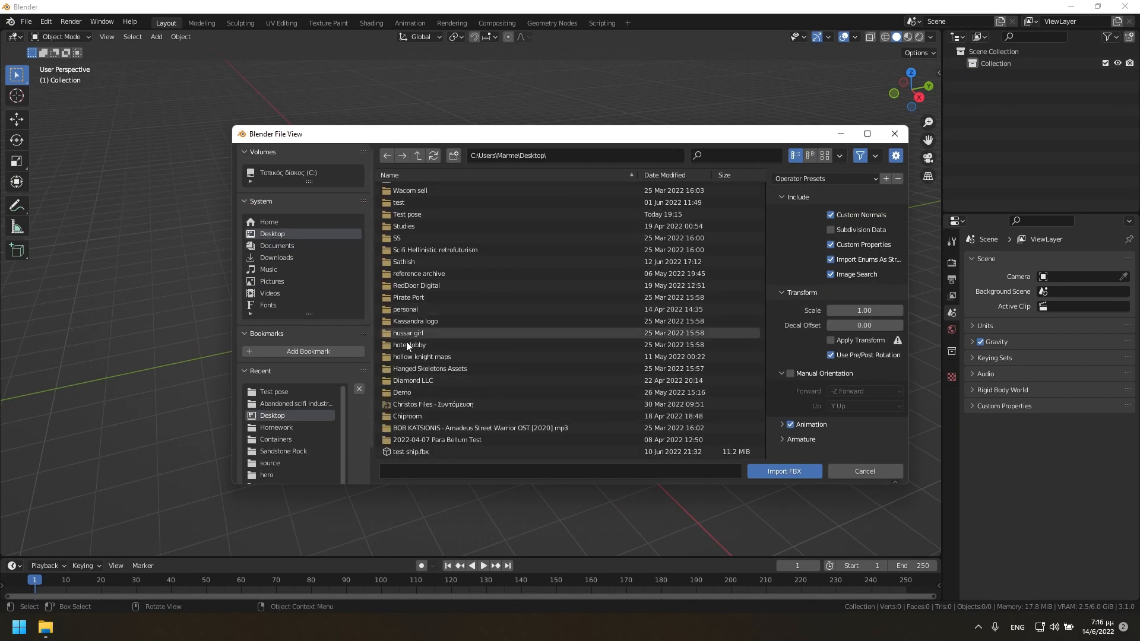
pyautogui.click(414, 215)
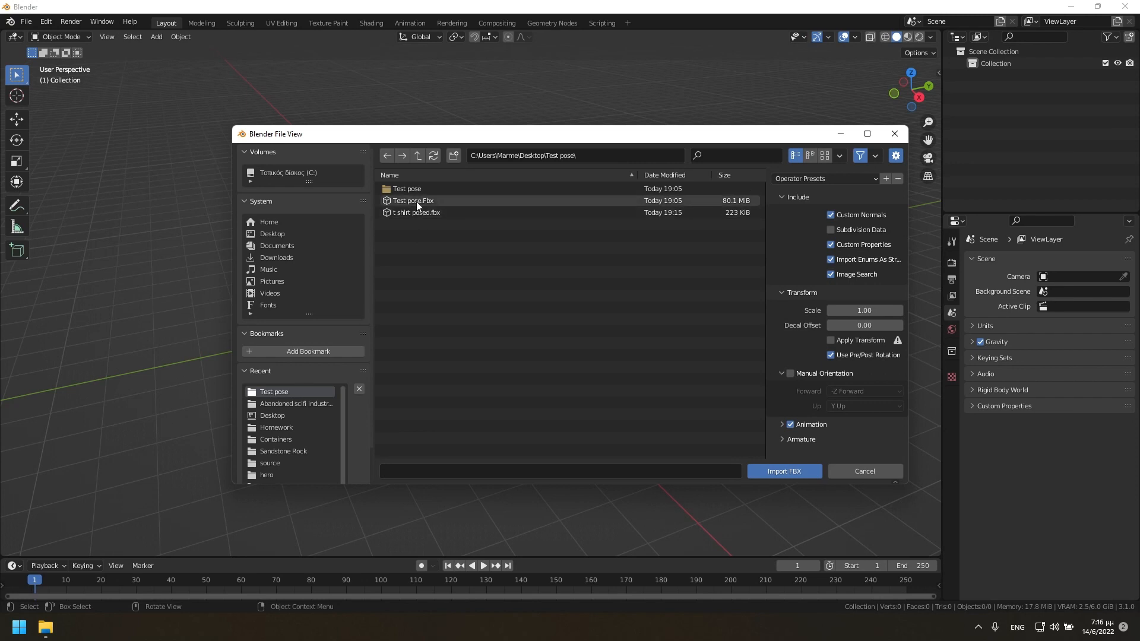
pyautogui.doubleClick(416, 202)
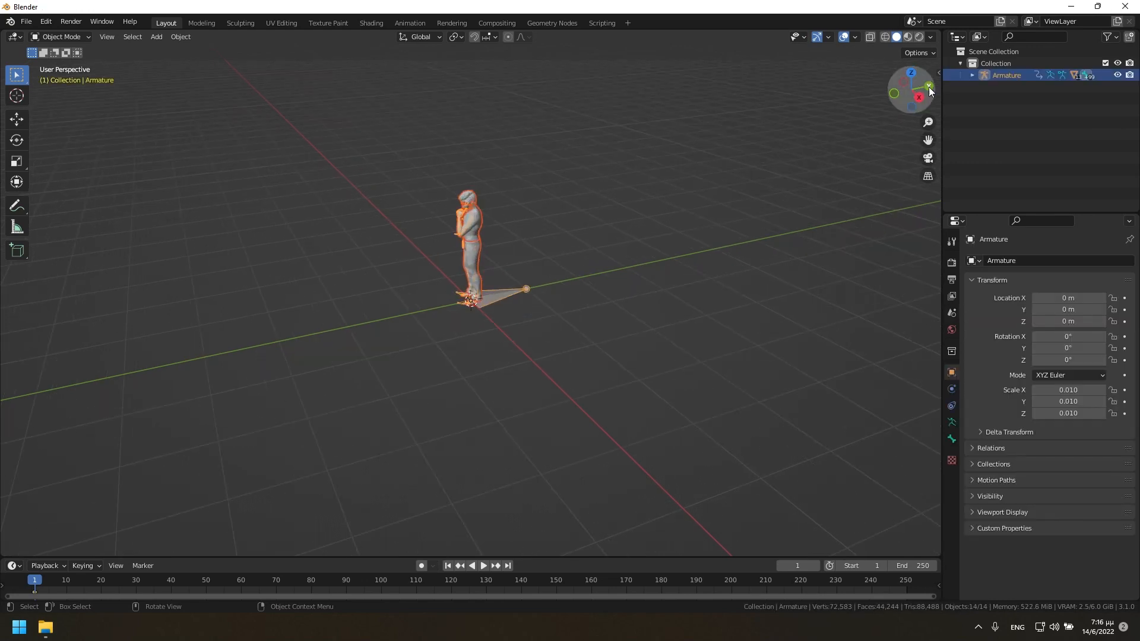
# Examine the imported character from the front in Material Preview shading.
pyautogui.moveTo(897, 95); pyautogui.dragTo(857, 173)
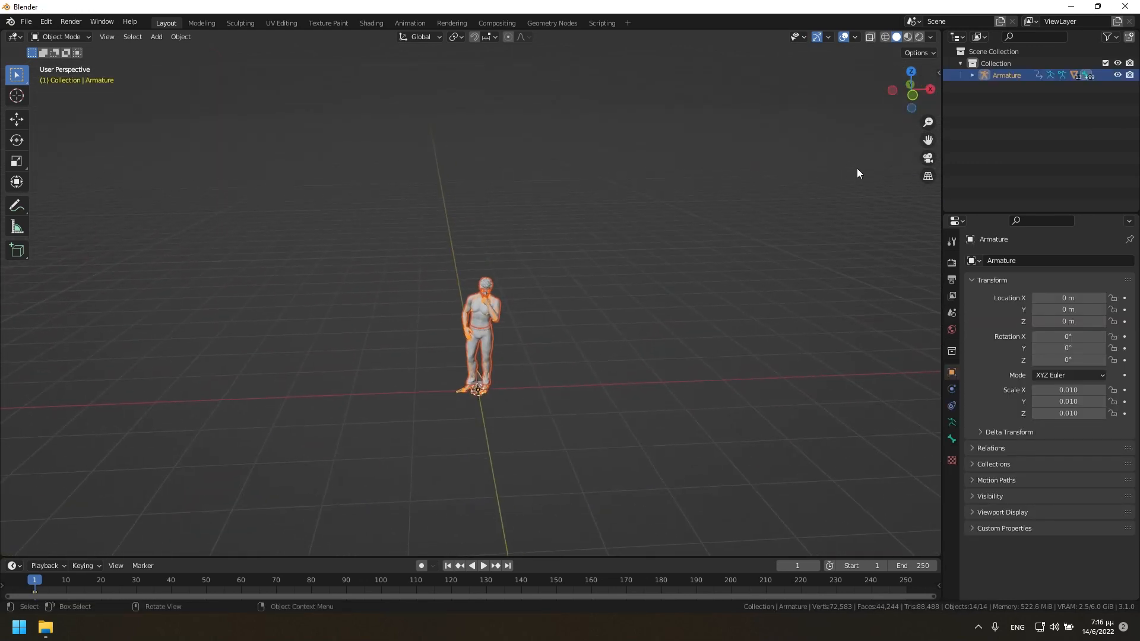
pyautogui.click(908, 37)
pyautogui.moveTo(913, 95)
pyautogui.mouseDown()
pyautogui.moveTo(738, 203)
pyautogui.moveTo(613, 221)
pyautogui.mouseUp()
pyautogui.moveTo(912, 90); pyautogui.dragTo(843, 112)
# Import the garment from t shirt posed.fbx in the Test pose folder onto the character.
pyautogui.click(26, 22)
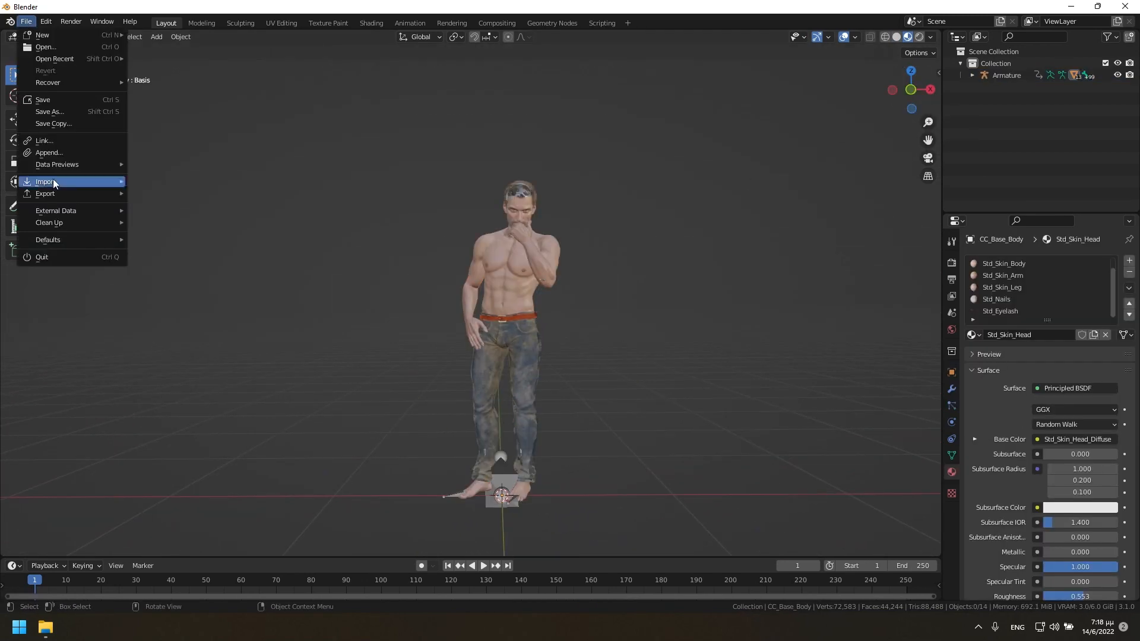
pyautogui.moveTo(57, 185)
pyautogui.click(233, 275)
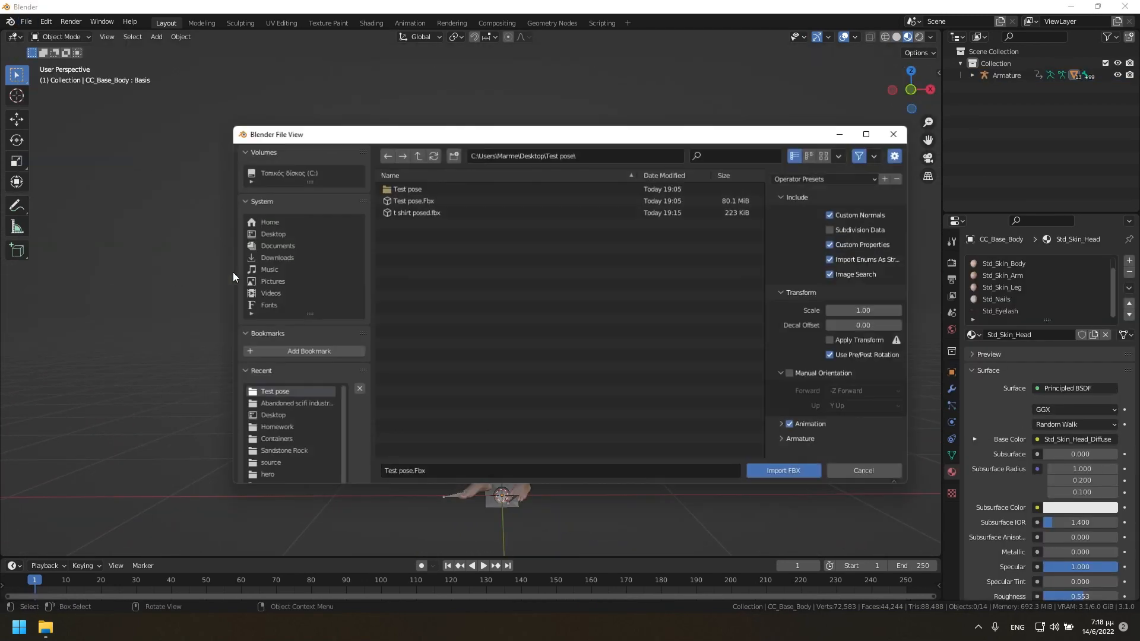
pyautogui.click(416, 213)
pyautogui.click(785, 470)
# Examine the fit of the T-shirt on the character in Rendered shading.
pyautogui.moveTo(901, 86)
pyautogui.mouseDown()
pyautogui.moveTo(957, 89)
pyautogui.moveTo(749, 92)
pyautogui.moveTo(912, 90)
pyautogui.moveTo(913, 126)
pyautogui.moveTo(917, 84)
pyautogui.moveTo(784, 98)
pyautogui.mouseUp()
pyautogui.scroll(3, 723, 176)
pyautogui.click(920, 37)
pyautogui.moveTo(912, 89); pyautogui.dragTo(364, 116)
# Add a Sun light and raise it along the Z axis above the character's head.
pyautogui.click(157, 36)
pyautogui.moveTo(202, 197)
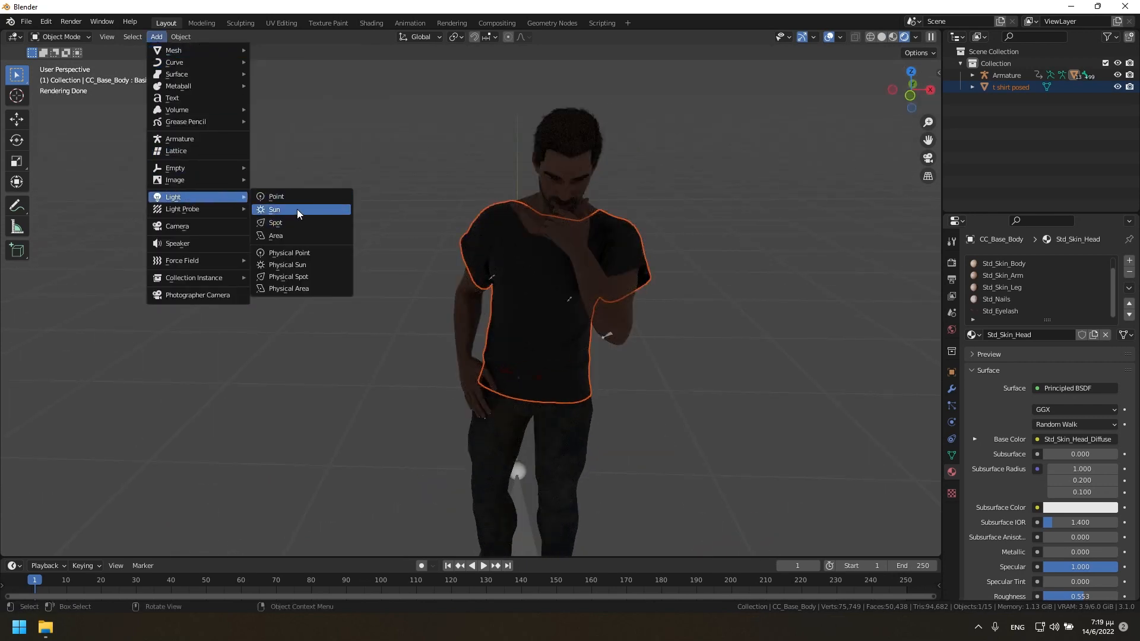
pyautogui.click(275, 210)
pyautogui.scroll(-5, 457, 427)
pyautogui.press('g')
pyautogui.press('z')
pyautogui.click(511, 179)
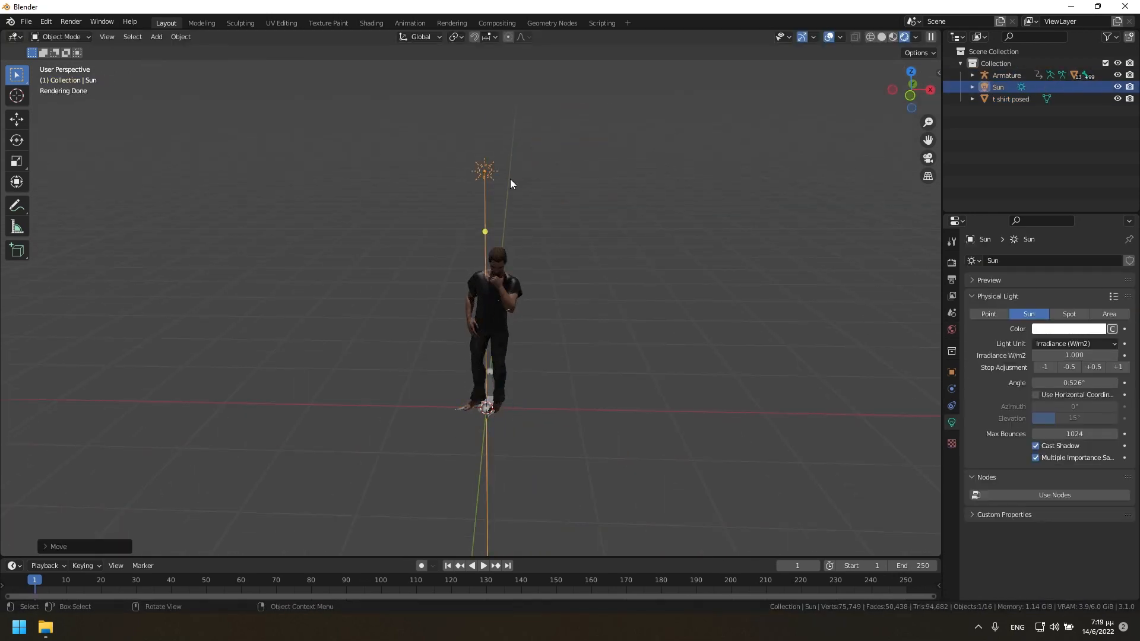
# Aim the Sun light diagonally onto the character and set its irradiance to 3.
pyautogui.moveTo(486, 232); pyautogui.dragTo(540, 214)
pyautogui.click(1075, 355)
pyautogui.write('3')
pyautogui.press('Return')
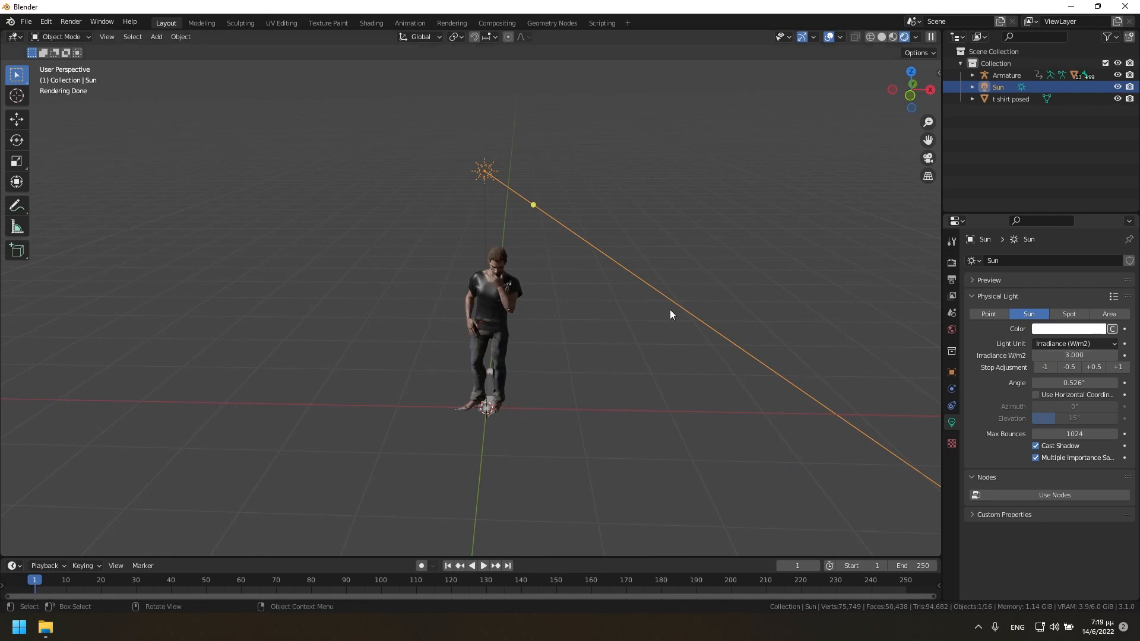
# Make the T-shirt material less shiny with a specular of about 0.197 and a roughness of about 0.842.
pyautogui.scroll(8, 671, 314)
pyautogui.click(685, 224)
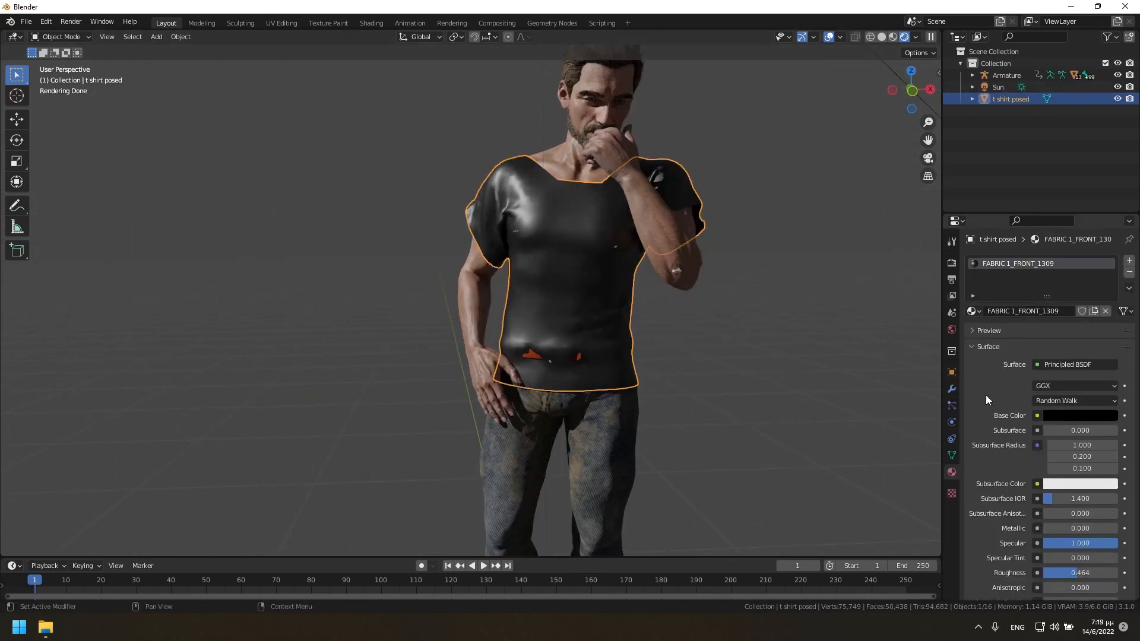
pyautogui.scroll(-4, 1060, 415)
pyautogui.moveTo(1097, 455); pyautogui.dragTo(1107, 479)
pyautogui.moveTo(911, 90); pyautogui.dragTo(879, 116)
pyautogui.scroll(-6, 686, 326)
pyautogui.moveTo(669, 351); pyautogui.dragTo(685, 315, button='middle')
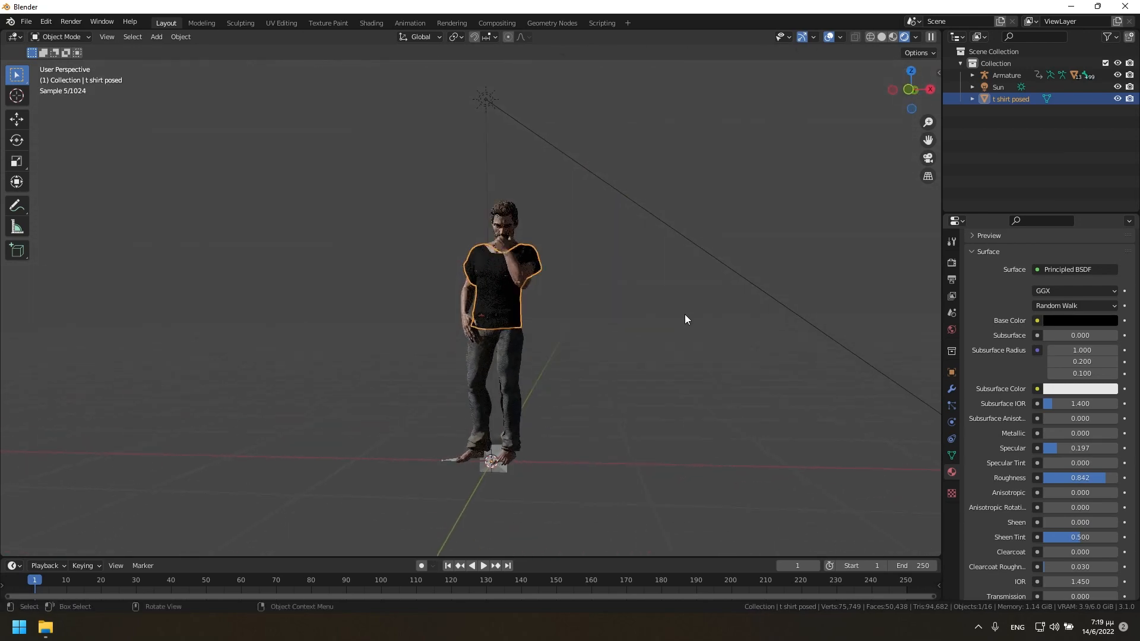
# Return the viewport to Material Preview shading and examine the dressed character from several angles.
pyautogui.click(893, 37)
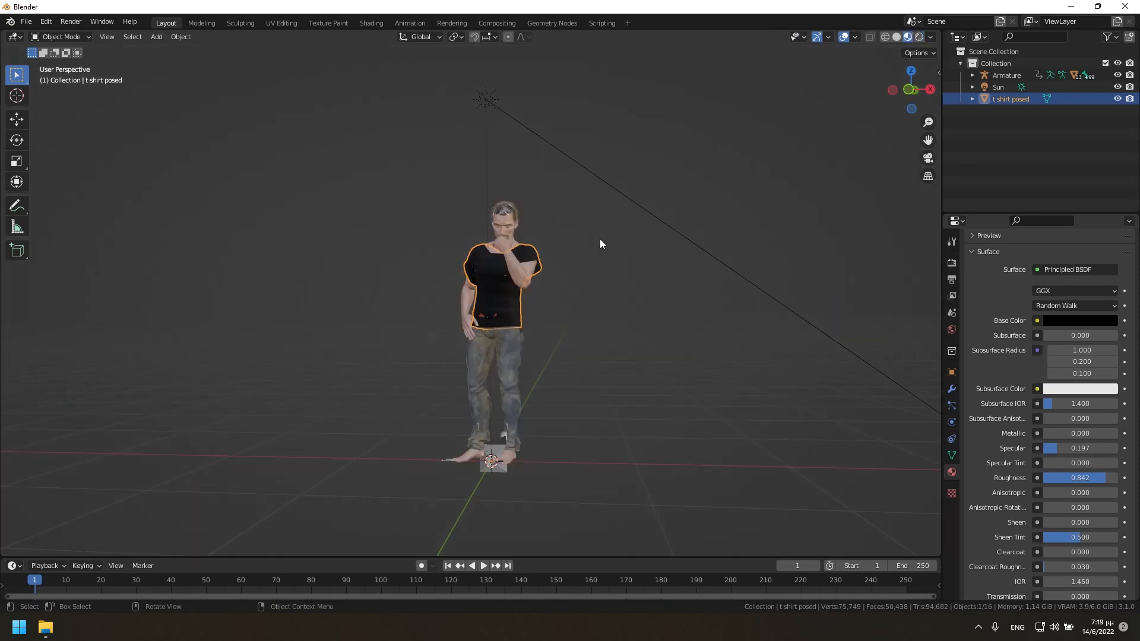
pyautogui.moveTo(921, 86); pyautogui.dragTo(913, 91)
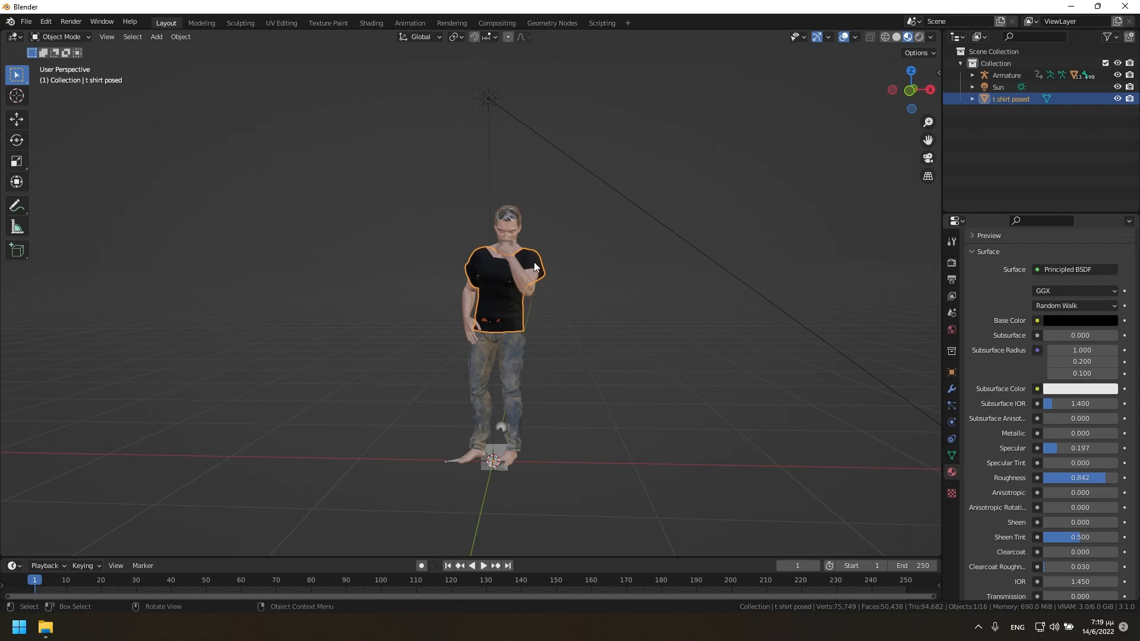
pyautogui.scroll(2, 545, 267)
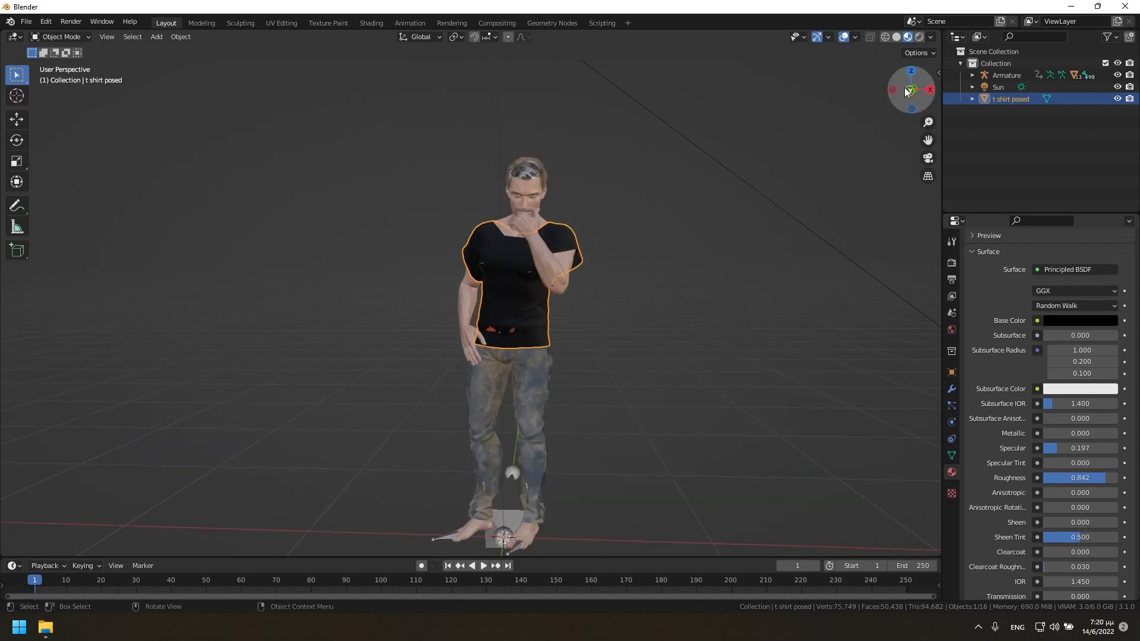
pyautogui.moveTo(907, 91); pyautogui.dragTo(893, 93)
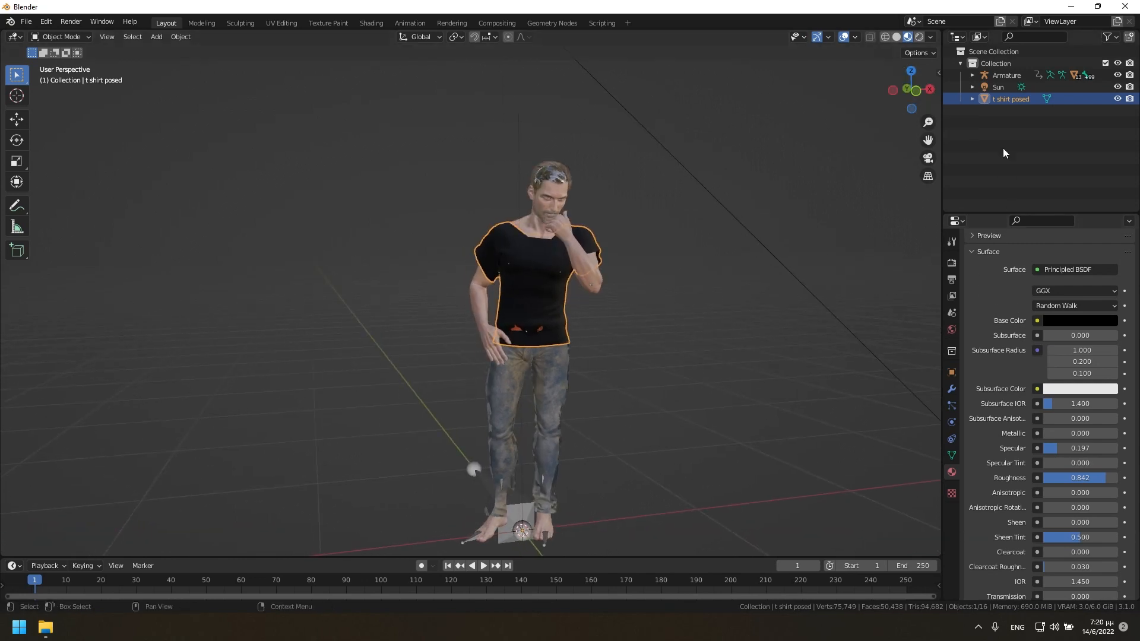
# Try to apply the Armature modifier on the CC_Base_Body mesh.
pyautogui.click(972, 75)
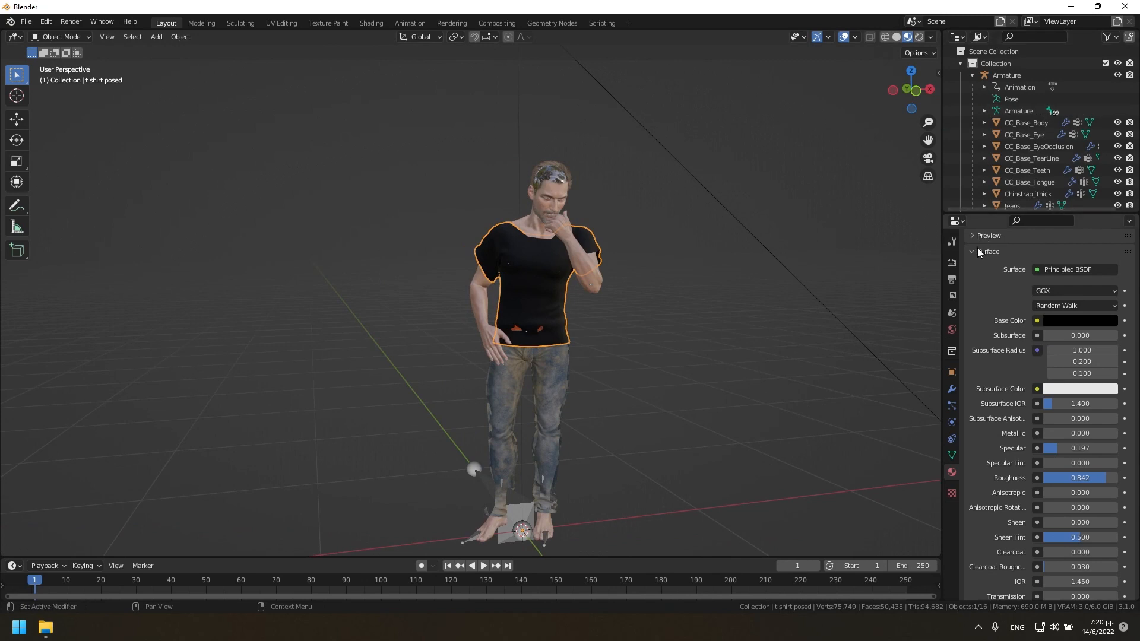
pyautogui.click(534, 226)
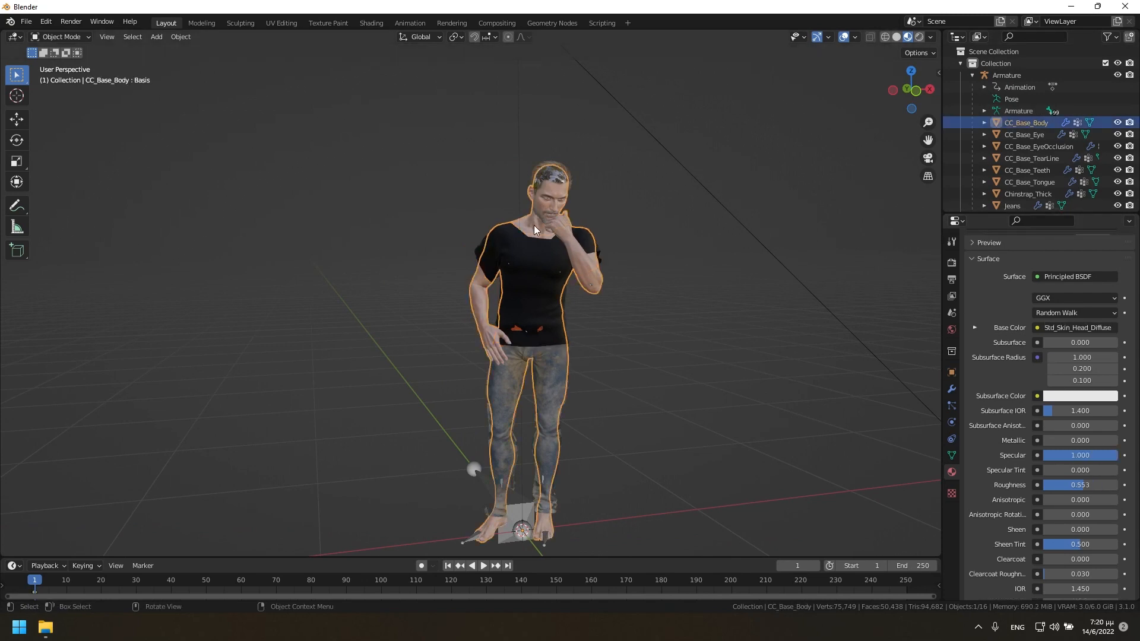
pyautogui.click(952, 389)
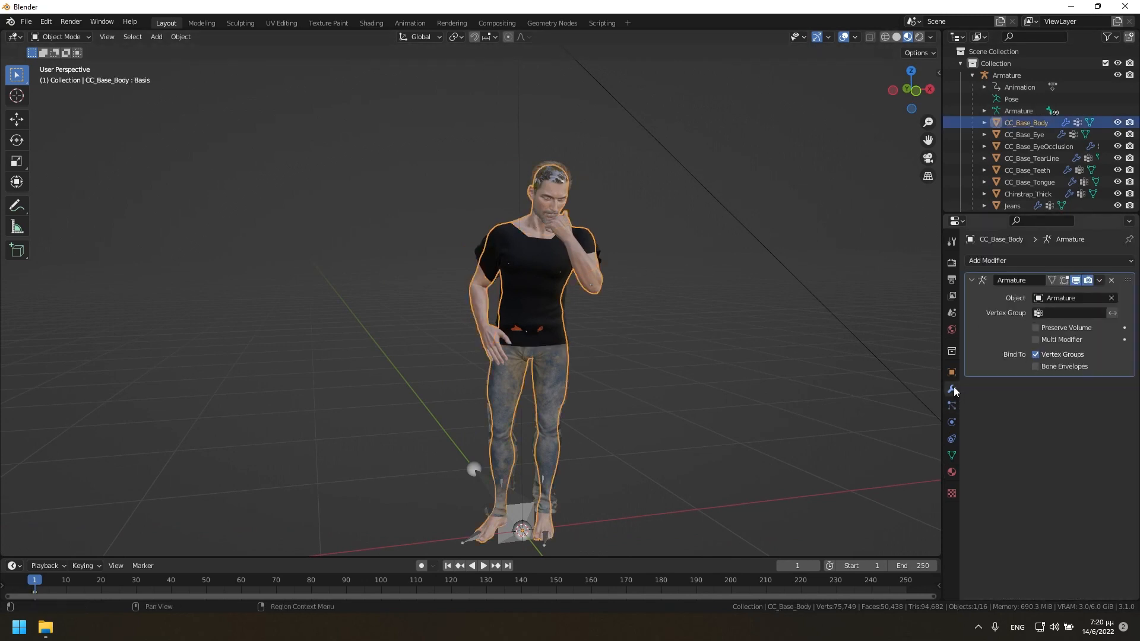
pyautogui.click(1099, 281)
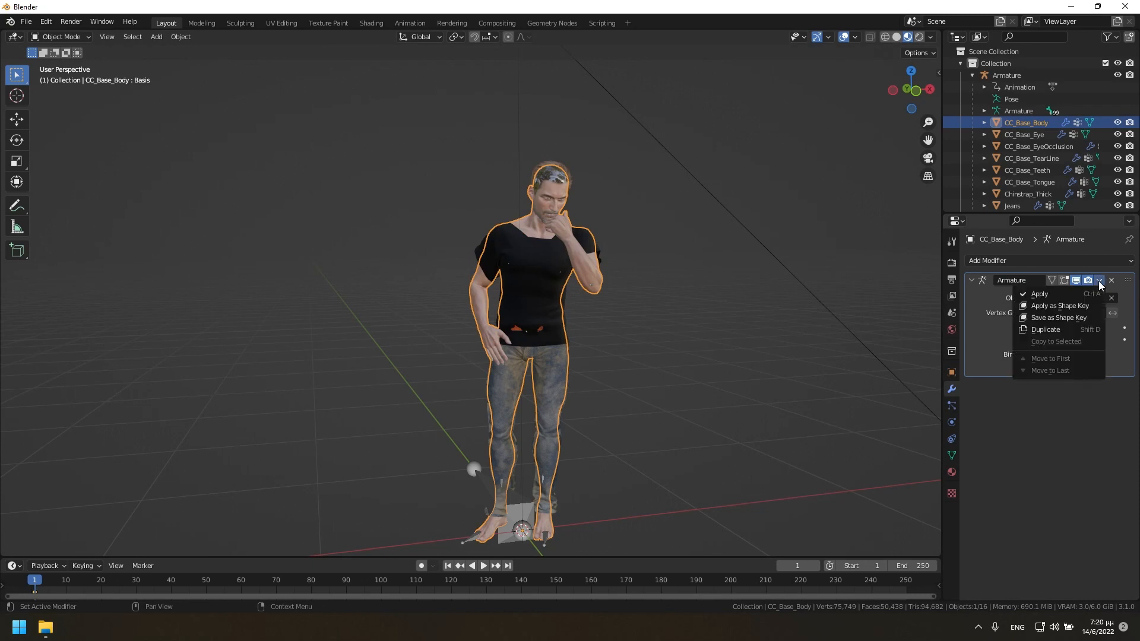
pyautogui.click(1068, 295)
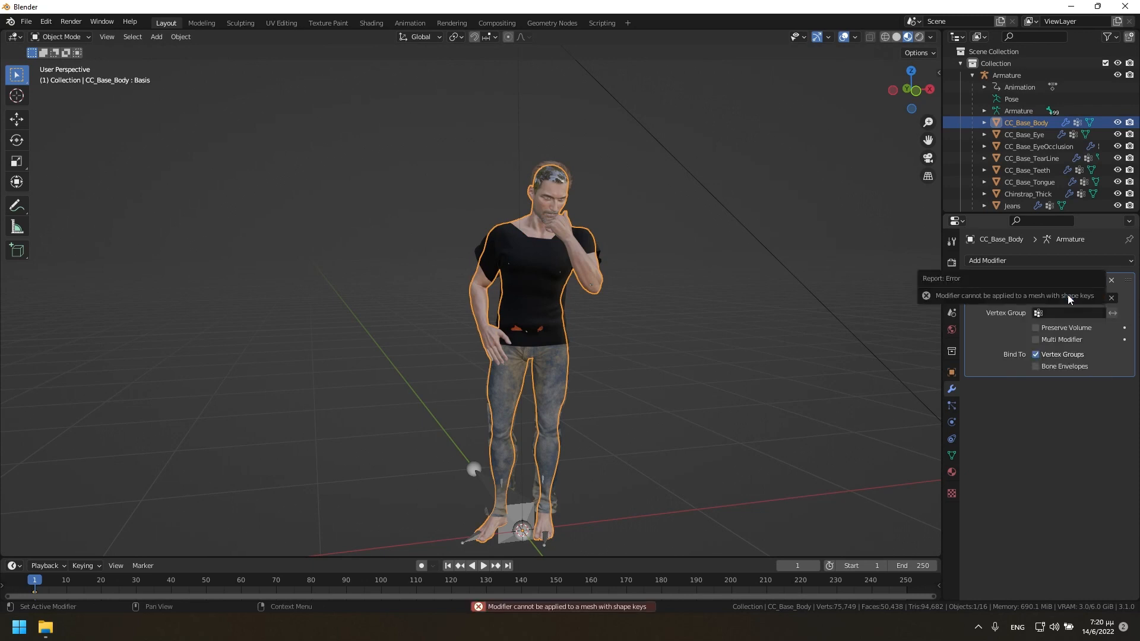
pyautogui.click(1102, 280)
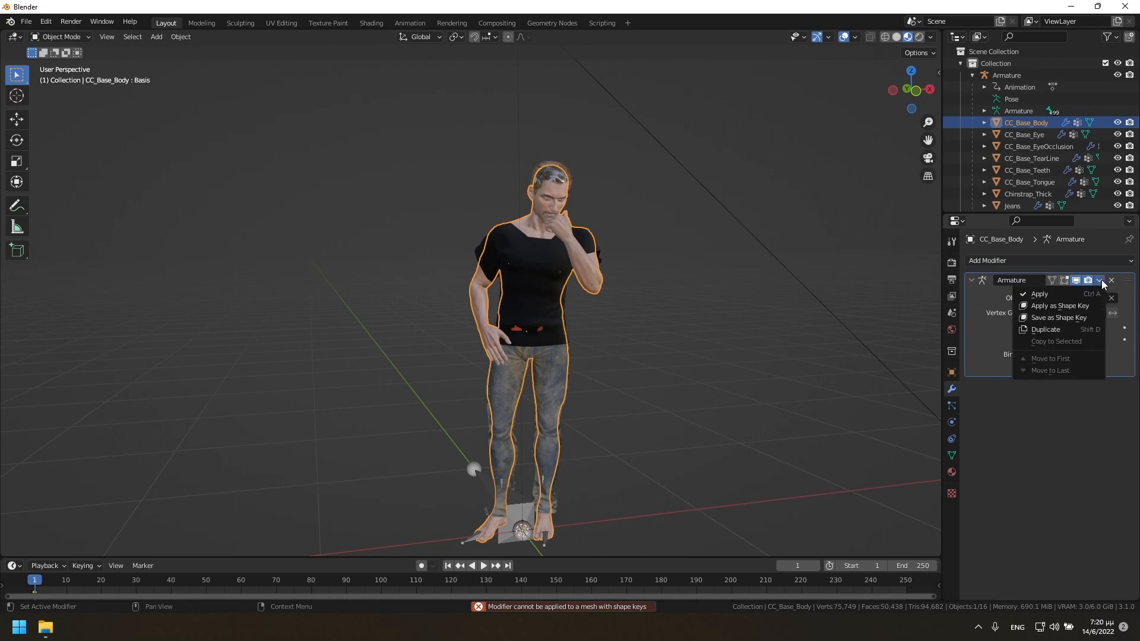
pyautogui.click(1052, 293)
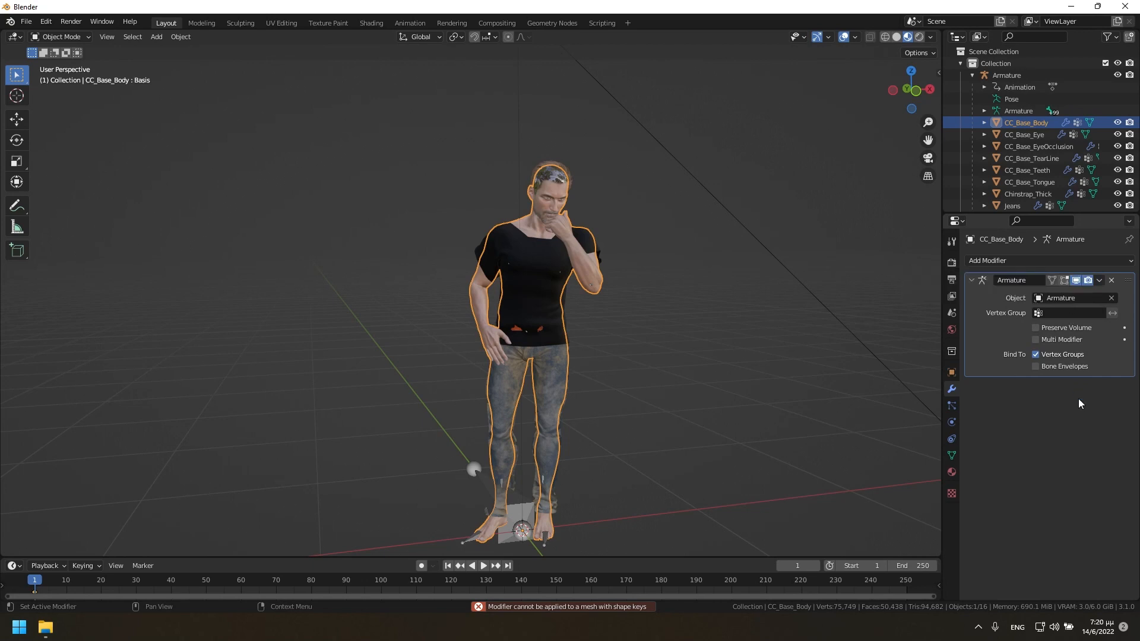
# Delete all shape keys from the CC_Base_Body mesh, starting with Basis.
pyautogui.click(952, 456)
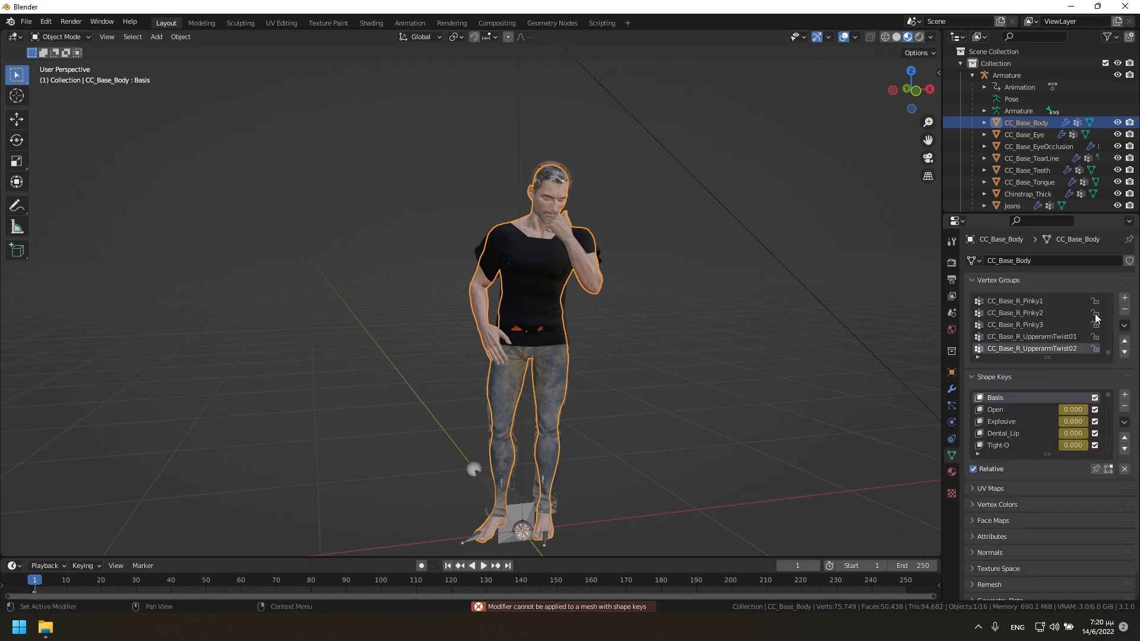
pyautogui.click(1127, 407)
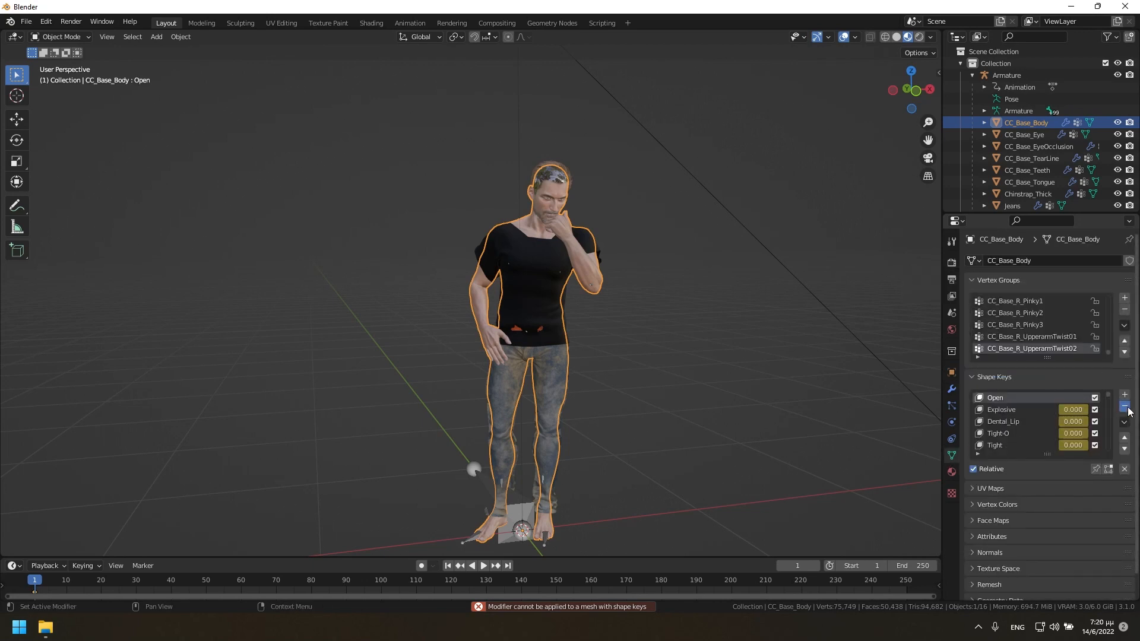
pyautogui.click(1126, 407)
pyautogui.click(1126, 406)
pyautogui.click(1126, 407)
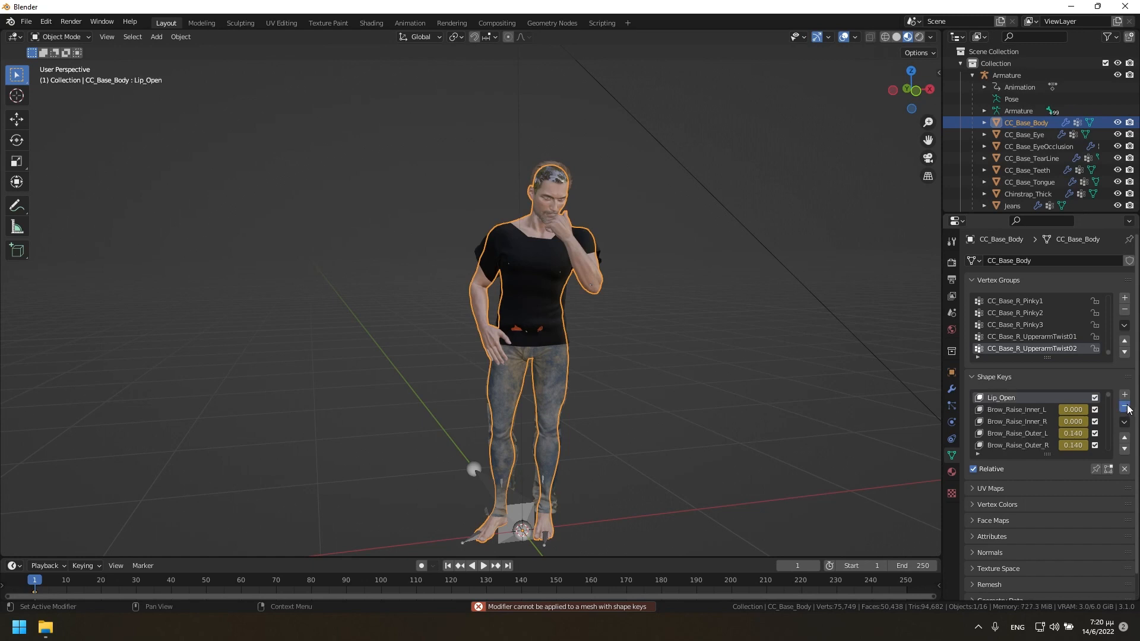
pyautogui.click(1126, 407)
pyautogui.click(1126, 407)
pyautogui.click(1126, 407)
pyautogui.click(1126, 407)
pyautogui.click(1126, 407)
pyautogui.click(1126, 407)
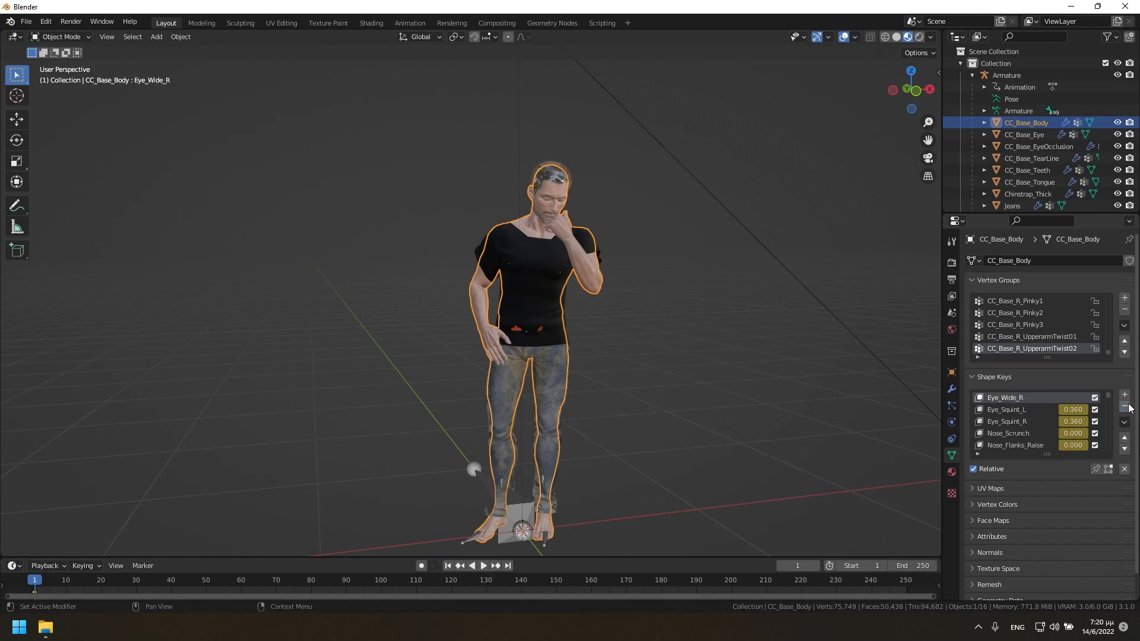
pyautogui.click(1126, 406)
pyautogui.click(1126, 407)
pyautogui.click(1126, 407)
pyautogui.click(1126, 407)
pyautogui.click(1126, 407)
pyautogui.click(1126, 407)
pyautogui.click(1126, 407)
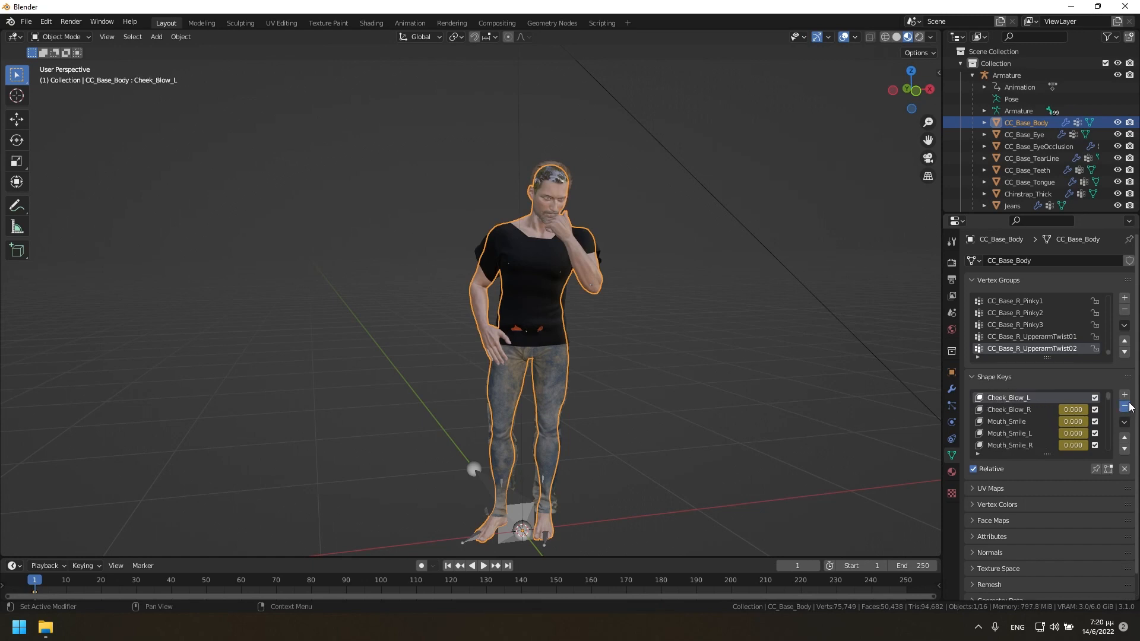
pyautogui.click(1126, 407)
pyautogui.click(1126, 407)
pyautogui.click(1126, 407)
pyautogui.click(1126, 407)
pyautogui.click(1126, 407)
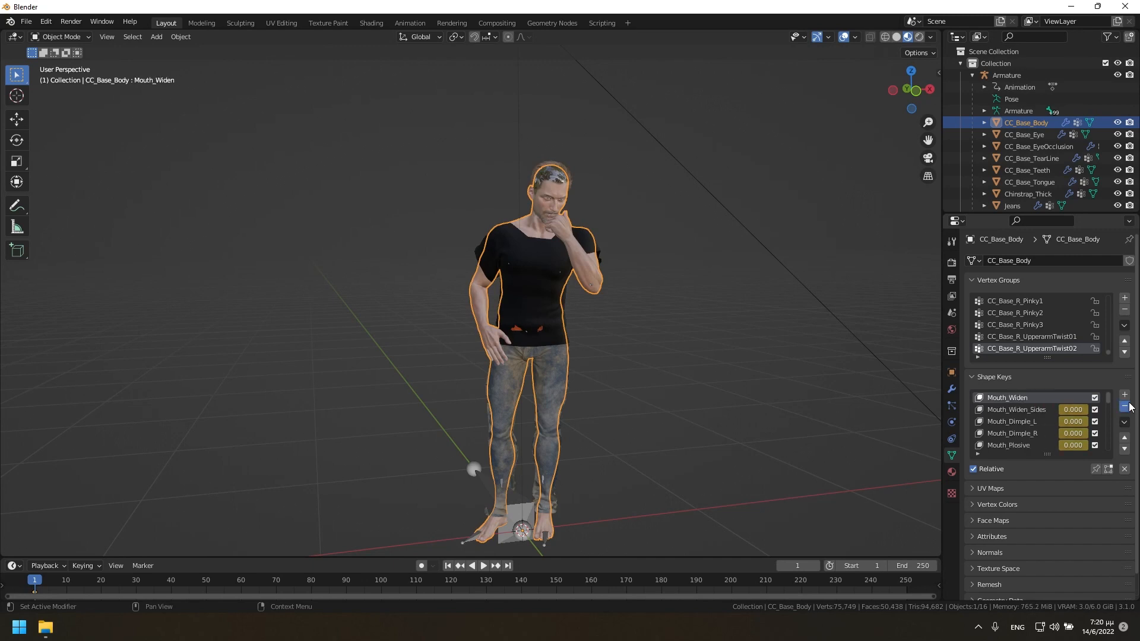
pyautogui.click(1126, 407)
pyautogui.click(1126, 407)
pyautogui.click(1126, 406)
pyautogui.click(1126, 407)
pyautogui.click(1126, 406)
pyautogui.click(1126, 407)
pyautogui.click(1126, 407)
pyautogui.click(1126, 407)
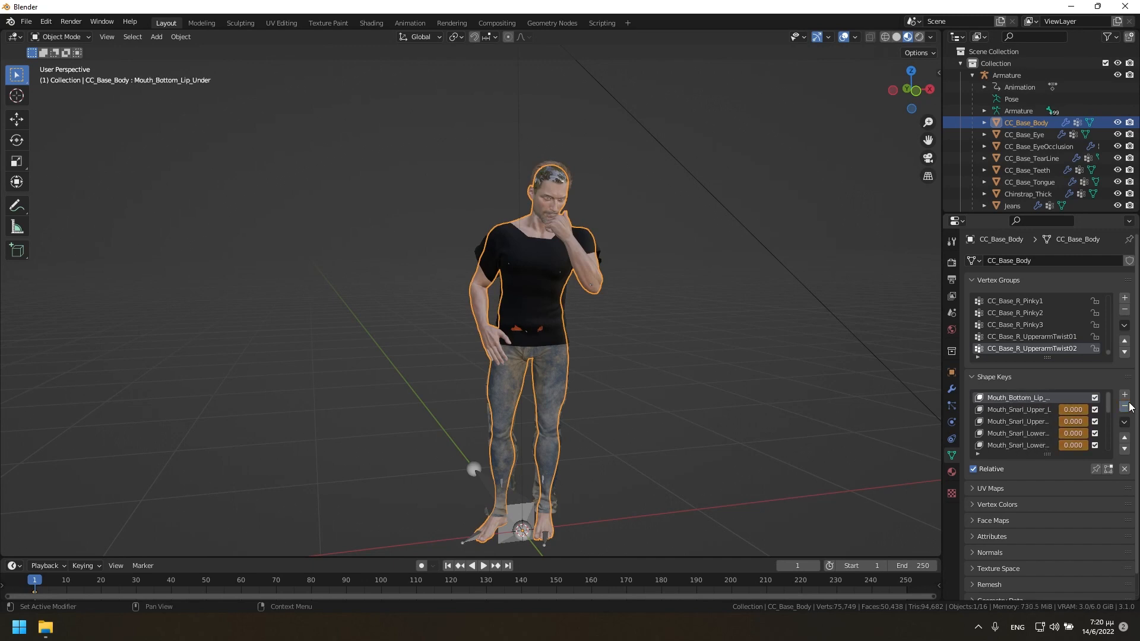
pyautogui.click(1126, 407)
pyautogui.click(1126, 407)
pyautogui.click(1126, 407)
pyautogui.click(1127, 407)
pyautogui.click(1126, 407)
pyautogui.click(1126, 407)
pyautogui.click(1126, 407)
pyautogui.click(1126, 407)
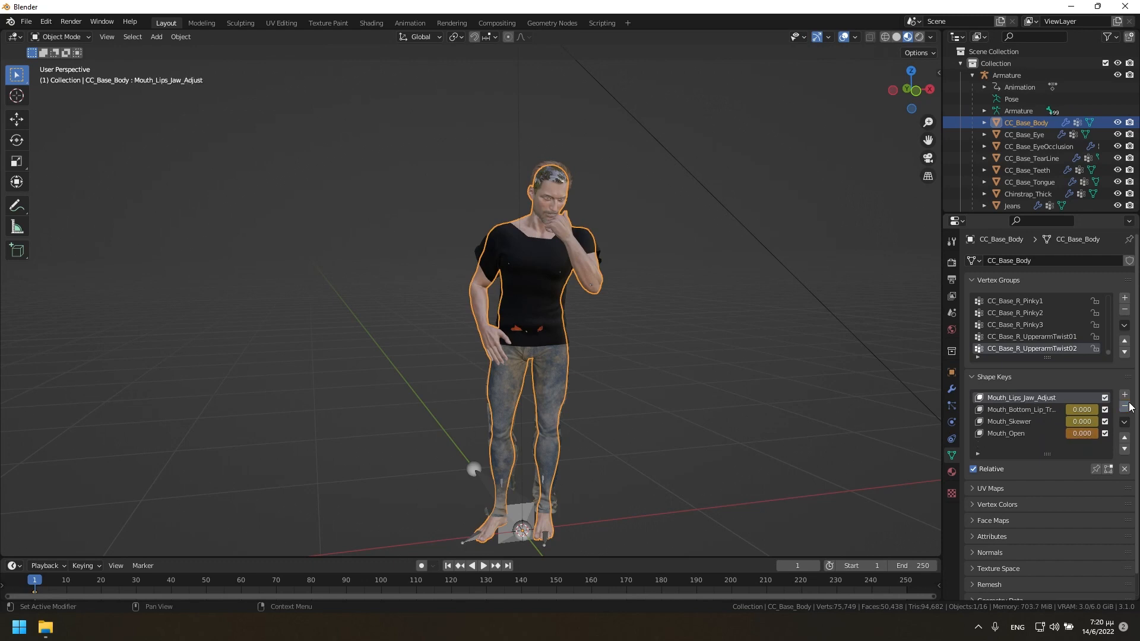
pyautogui.click(1126, 407)
pyautogui.click(1126, 407)
pyautogui.click(1126, 406)
pyautogui.click(1126, 407)
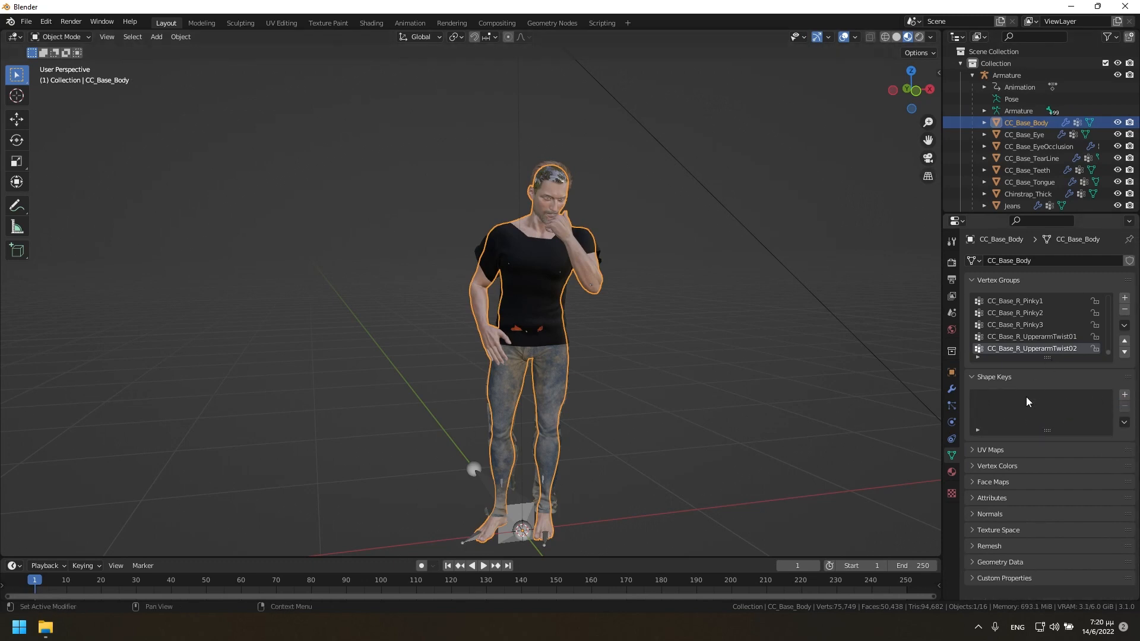
# Apply the Armature modifier on the CC_Base_Body and CC_Base_Eye meshes.
pyautogui.click(953, 390)
pyautogui.click(1100, 281)
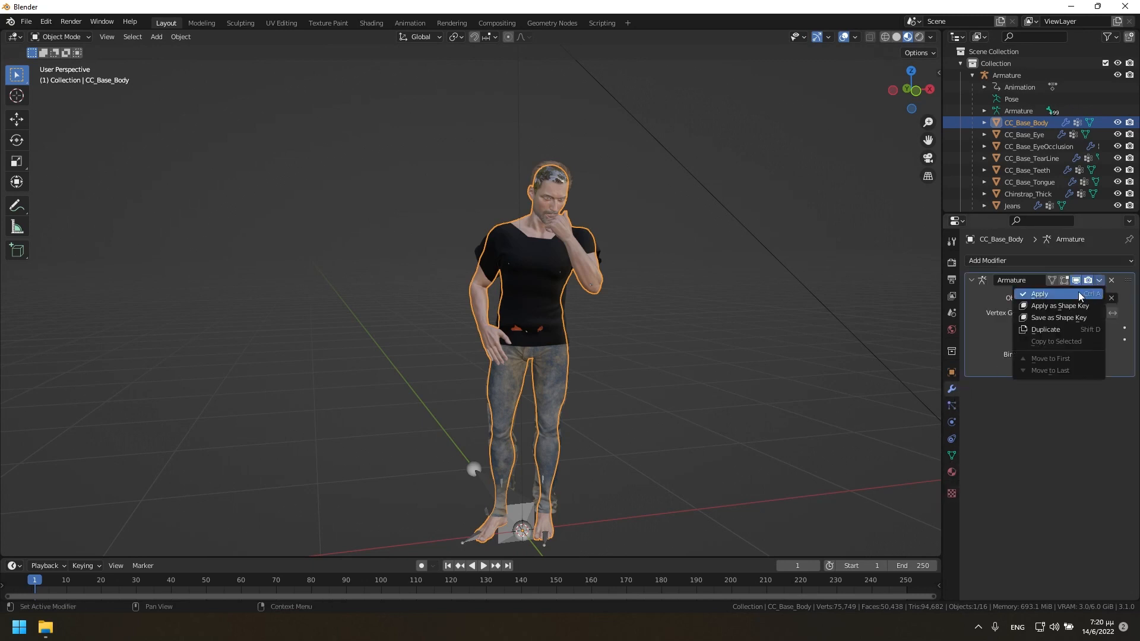
pyautogui.click(1071, 291)
pyautogui.click(1023, 134)
pyautogui.click(1100, 281)
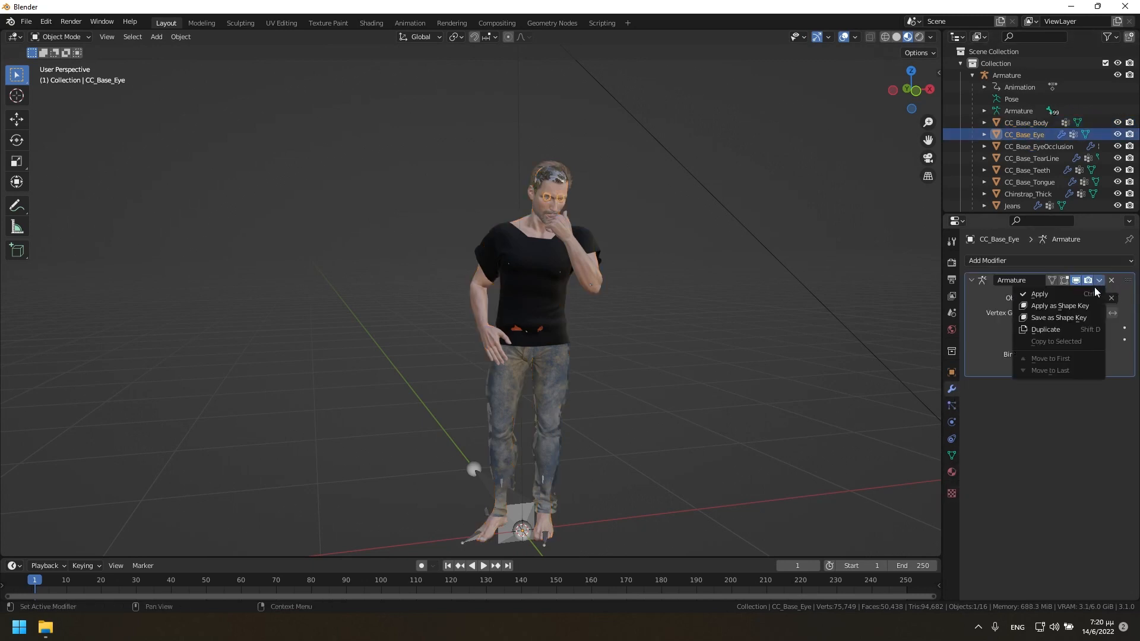
pyautogui.click(1071, 291)
# Try to apply the Armature modifier on the CC_Base_EyeOcclusion mesh.
pyautogui.click(1033, 146)
pyautogui.click(1100, 281)
pyautogui.click(1068, 295)
pyautogui.click(1022, 158)
# Apply the Armature modifier on the CC_Base_Teeth mesh.
pyautogui.click(1020, 170)
pyautogui.click(1100, 281)
pyautogui.click(1049, 294)
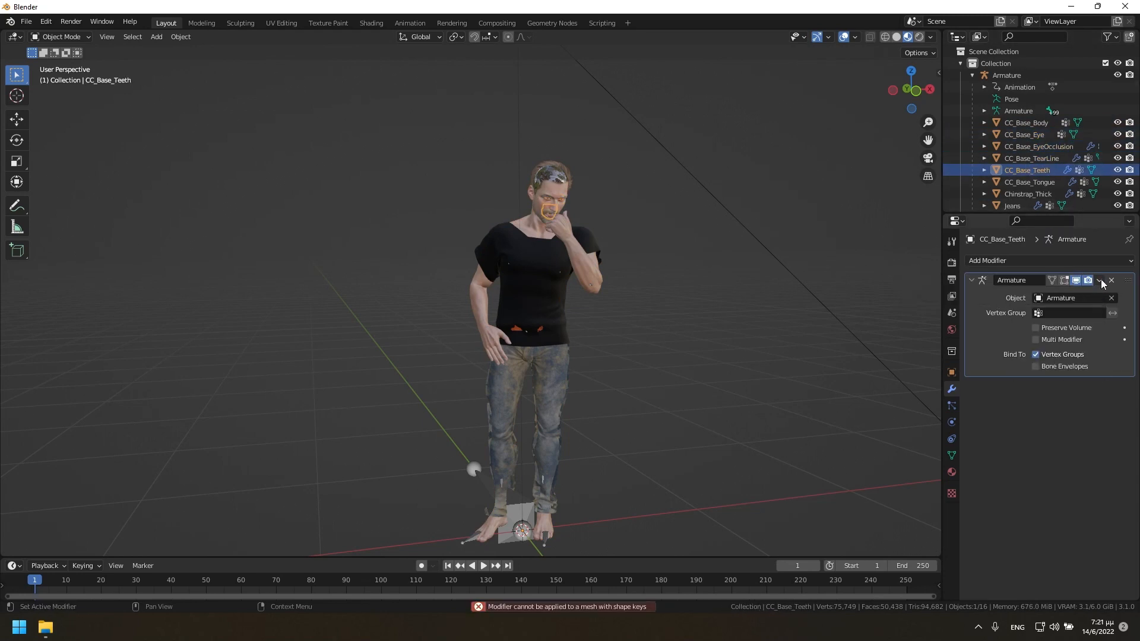
# Try to apply the Armature modifier on the CC_Base_Tongue and Chinstrap_Thick meshes.
pyautogui.click(1029, 183)
pyautogui.click(1100, 281)
pyautogui.click(1057, 293)
pyautogui.click(1028, 194)
pyautogui.click(1100, 281)
pyautogui.click(1039, 294)
# Delete all shape keys from the Chinstrap_Thick mesh and apply its Armature modifier.
pyautogui.click(952, 456)
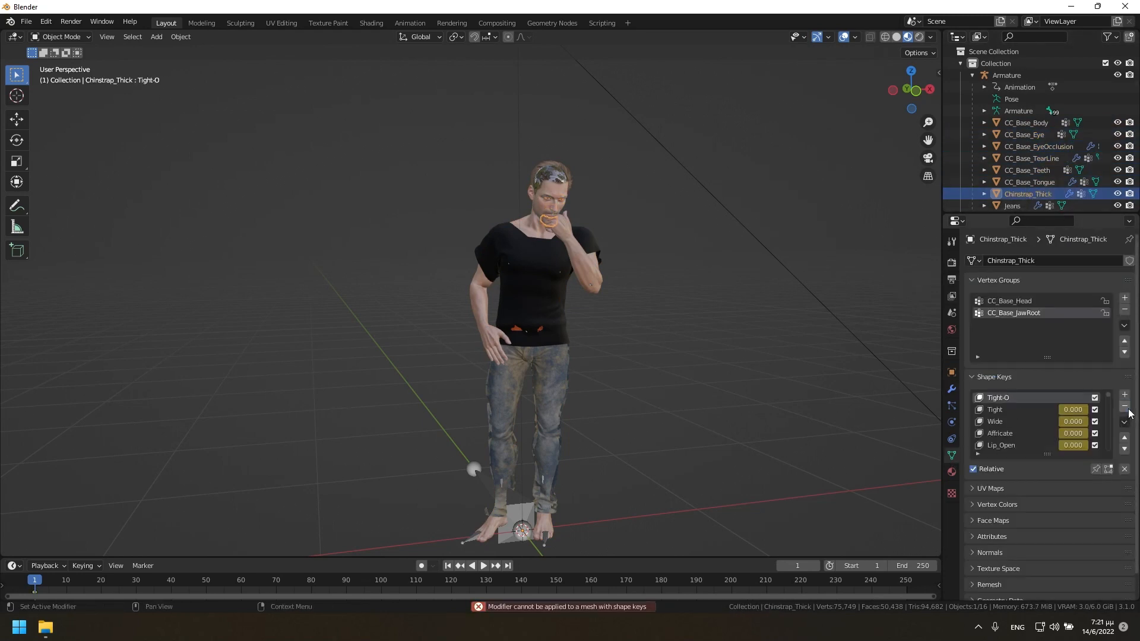
pyautogui.click(1124, 406)
pyautogui.click(1125, 406)
pyautogui.click(1129, 410)
pyautogui.click(1130, 409)
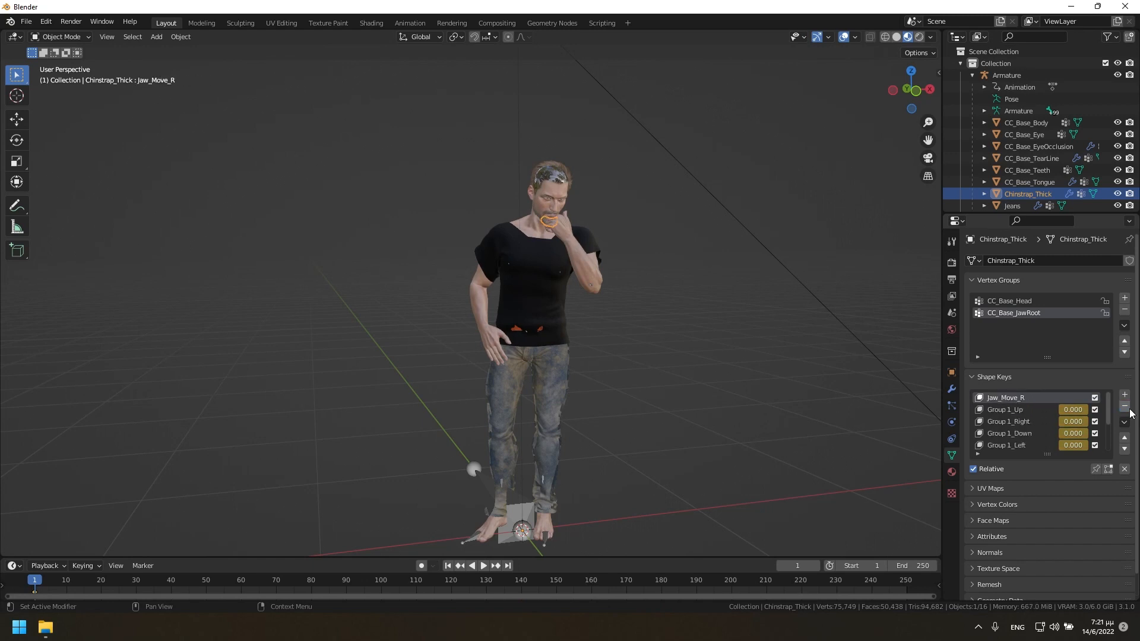
pyautogui.click(1130, 409)
pyautogui.click(1070, 194)
pyautogui.click(1100, 280)
pyautogui.click(1075, 294)
# Delete all shape keys from the CC_Base_Tongue mesh and apply its Armature modifier.
pyautogui.click(1072, 182)
pyautogui.click(1103, 283)
pyautogui.click(1072, 294)
pyautogui.click(952, 455)
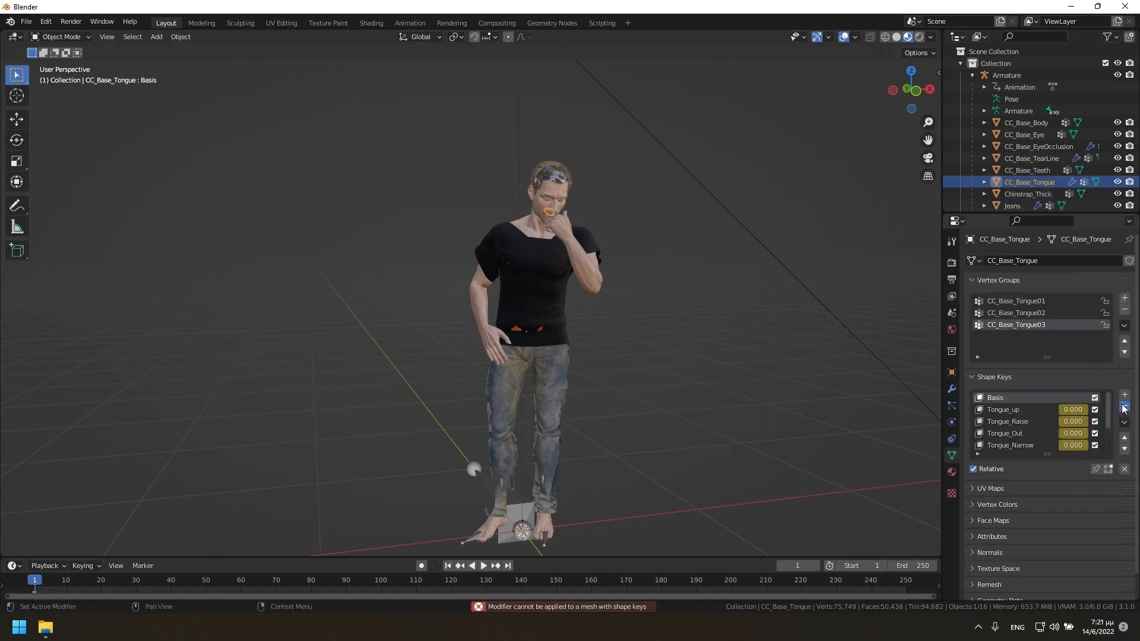
pyautogui.click(1129, 408)
pyautogui.click(1129, 408)
pyautogui.click(952, 389)
pyautogui.click(1099, 280)
pyautogui.click(1074, 294)
# Apply the Armature modifier on the Jeans mesh.
pyautogui.click(1031, 171)
pyautogui.scroll(-2, 1033, 193)
pyautogui.click(1029, 159)
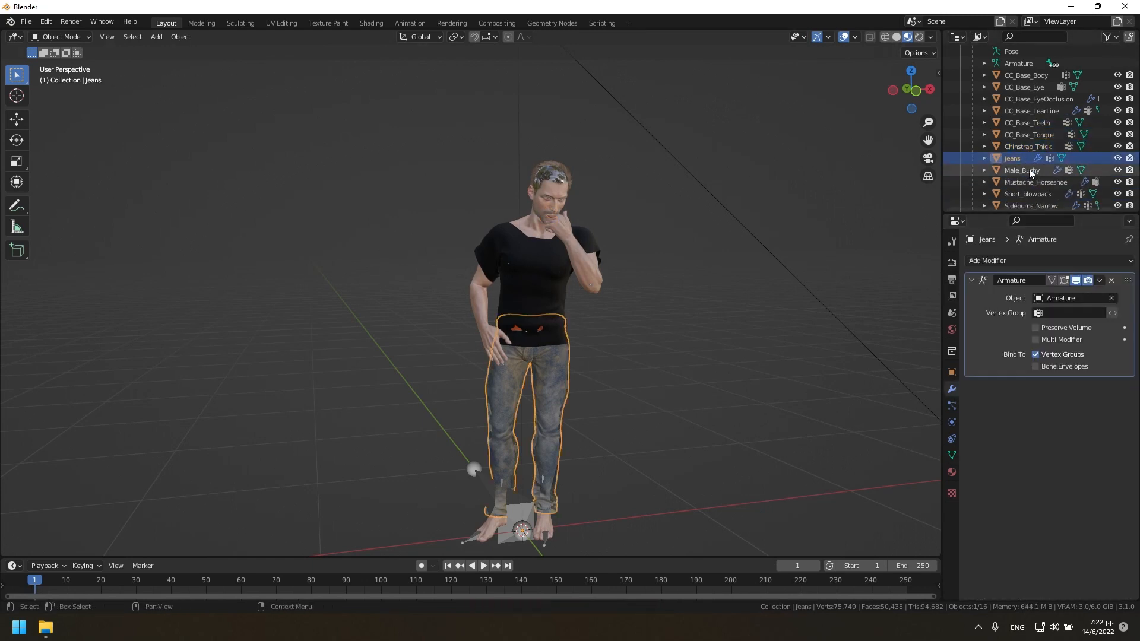
pyautogui.click(1100, 281)
pyautogui.click(1074, 294)
# Delete all shape keys from the Male_Bushy eyebrow mesh and apply its Armature modifier.
pyautogui.click(1033, 171)
pyautogui.click(1100, 281)
pyautogui.click(1073, 294)
pyautogui.click(952, 455)
pyautogui.click(1126, 407)
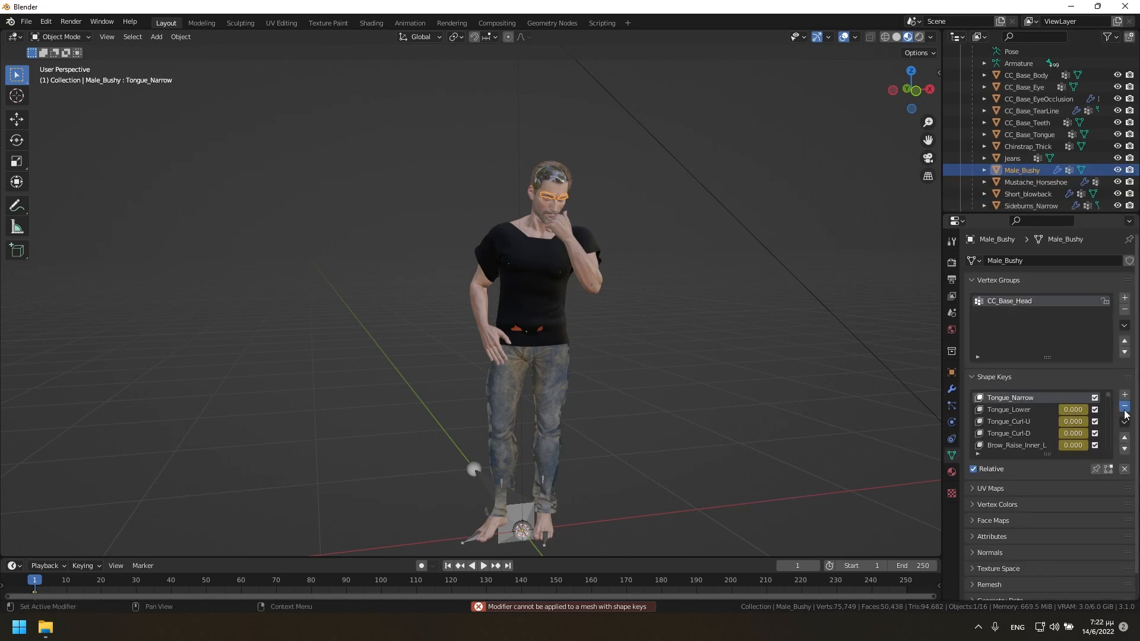
pyautogui.click(1126, 407)
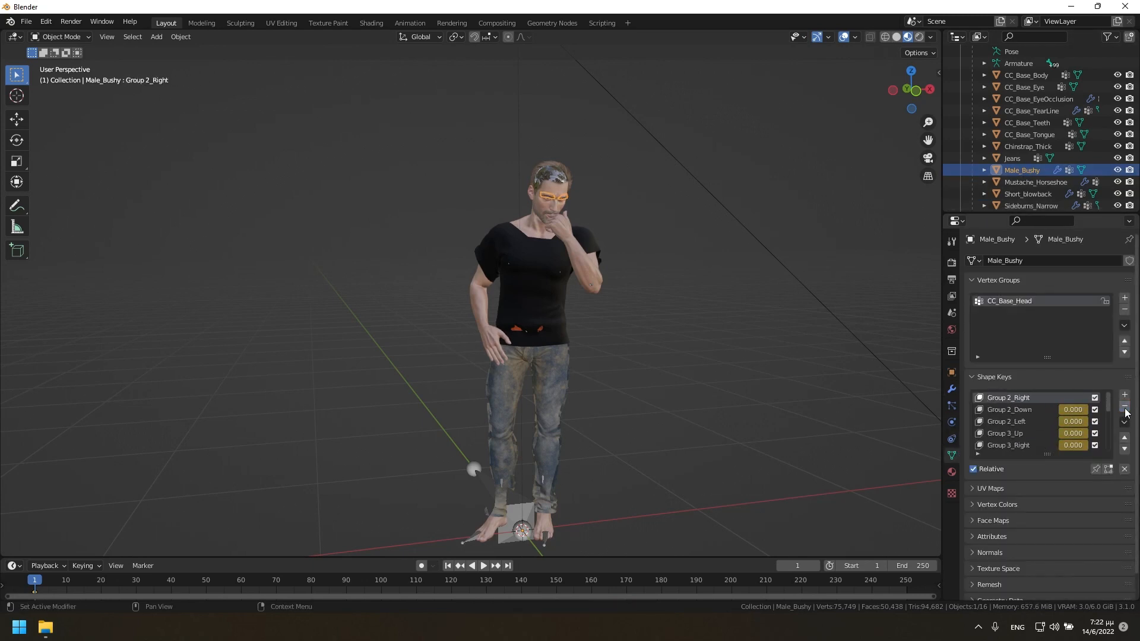
pyautogui.click(1125, 409)
pyautogui.click(952, 389)
pyautogui.click(1100, 281)
pyautogui.click(1074, 294)
# Delete all shape keys from the Mustache_Horseshoe mesh and apply its Armature modifier.
pyautogui.click(1045, 183)
pyautogui.click(1100, 281)
pyautogui.click(952, 456)
pyautogui.click(1128, 406)
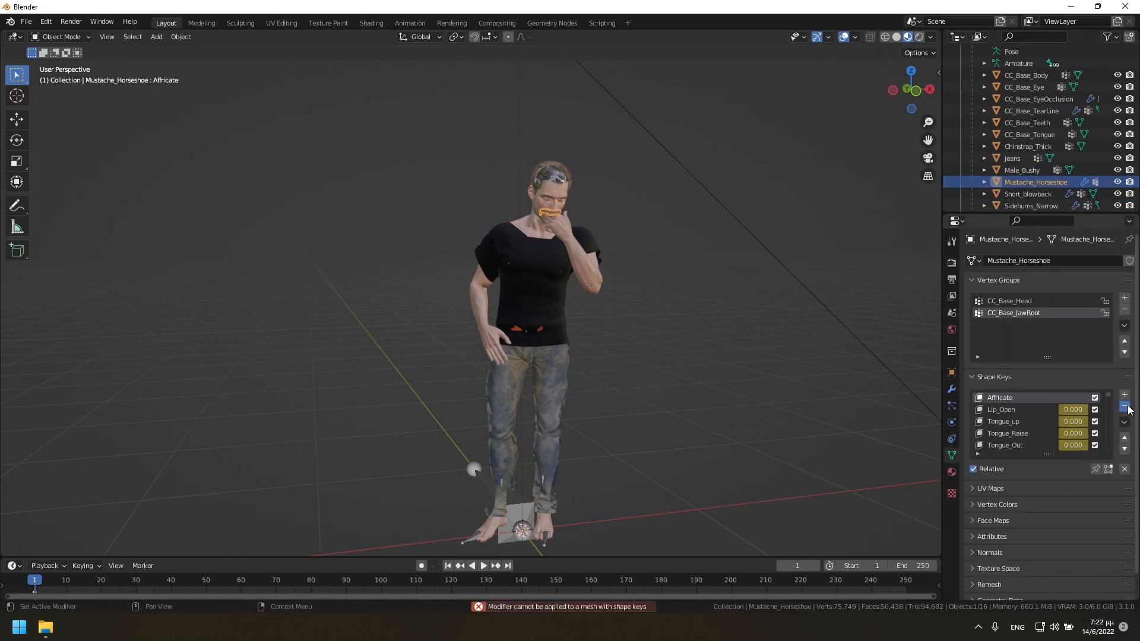
pyautogui.click(1128, 408)
pyautogui.click(1128, 407)
pyautogui.click(1128, 407)
pyautogui.click(1128, 407)
pyautogui.click(1127, 407)
pyautogui.click(1128, 407)
pyautogui.click(1128, 407)
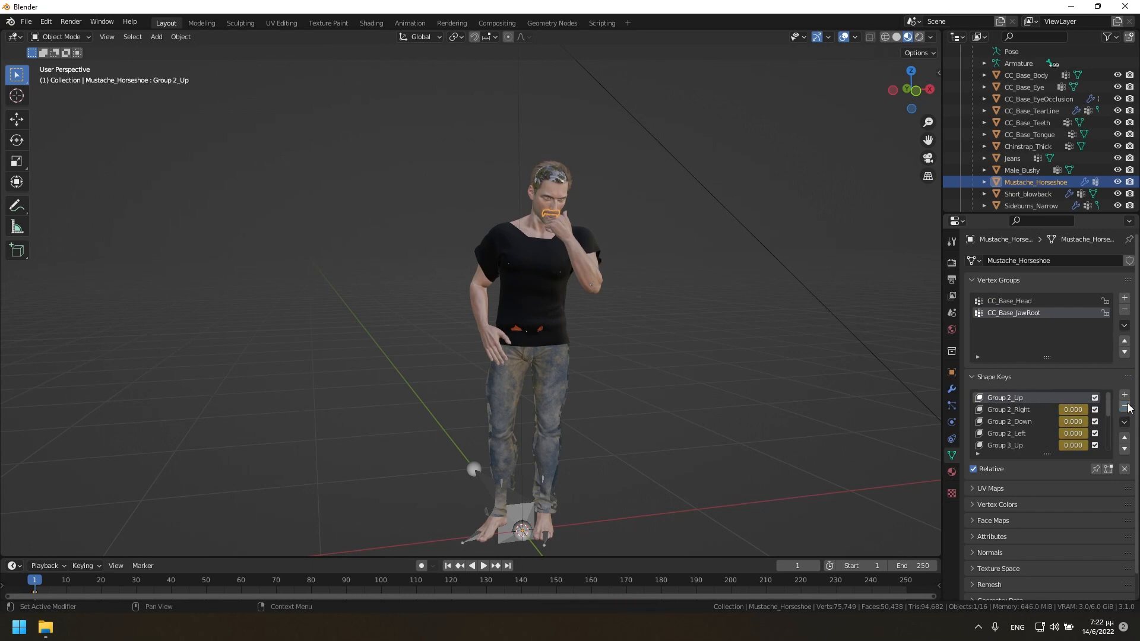
pyautogui.click(1128, 405)
pyautogui.click(1128, 405)
pyautogui.click(1085, 182)
pyautogui.click(1100, 281)
pyautogui.click(1063, 295)
# Apply the Armature modifier on the Short_blowback hair mesh.
pyautogui.click(1045, 194)
pyautogui.click(1100, 281)
pyautogui.click(1063, 297)
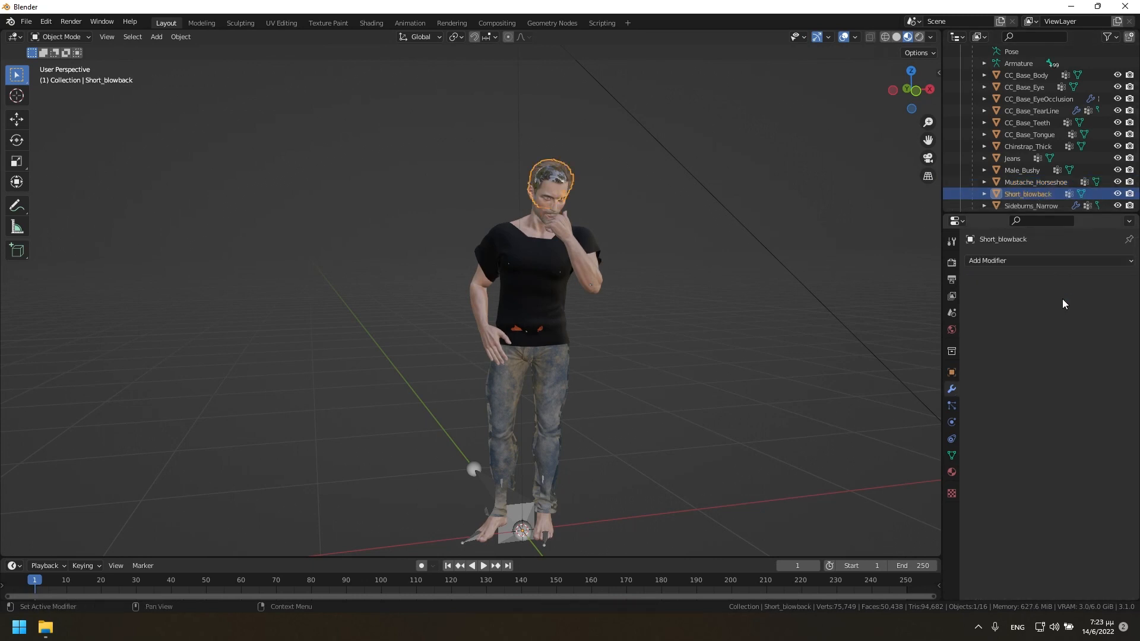
# Delete all shape keys from the Sideburns_Narrow mesh and apply its Armature modifier.
pyautogui.click(1031, 207)
pyautogui.click(1100, 281)
pyautogui.click(1063, 295)
pyautogui.click(952, 455)
pyautogui.click(1128, 407)
pyautogui.click(1128, 407)
pyautogui.click(1128, 407)
pyautogui.click(1128, 408)
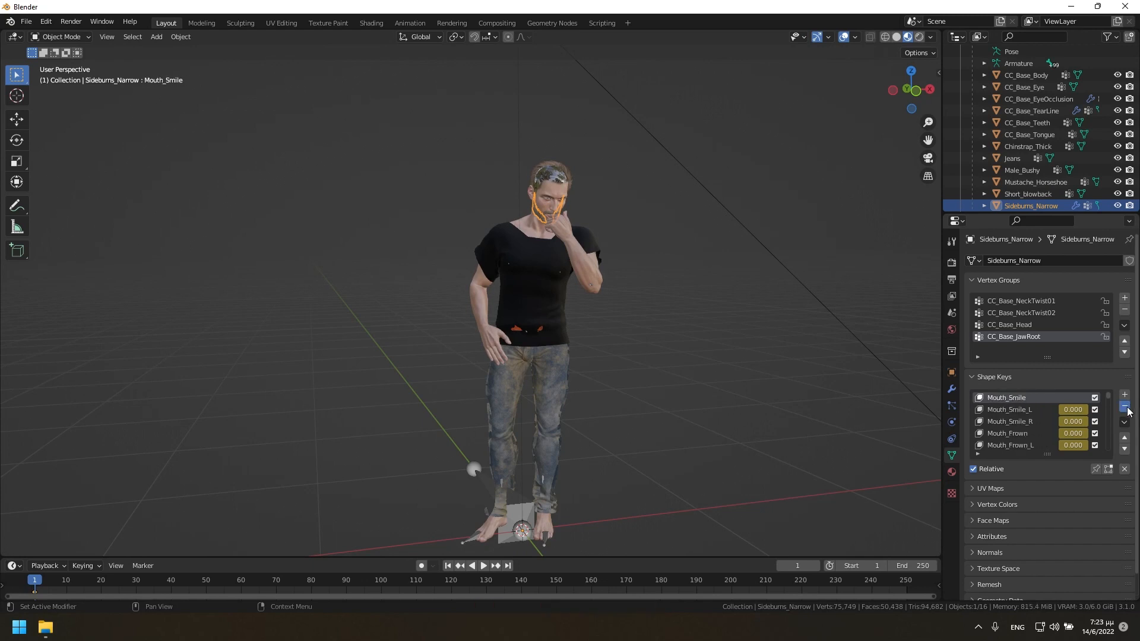
pyautogui.click(1128, 407)
pyautogui.click(1128, 408)
pyautogui.click(1127, 407)
pyautogui.click(1128, 408)
pyautogui.click(1128, 407)
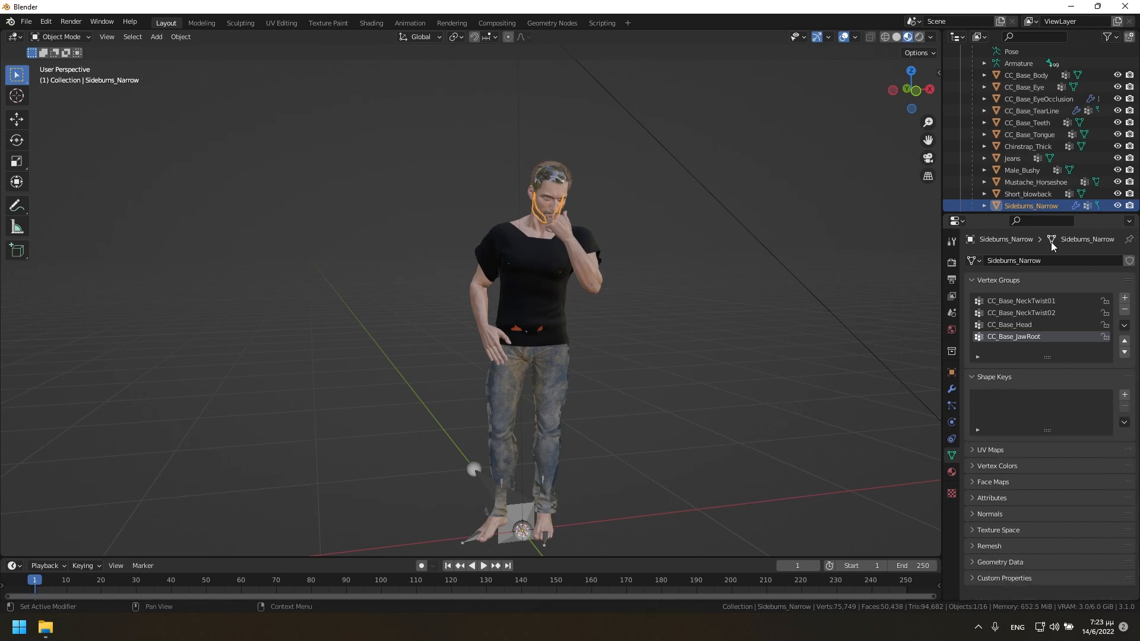
pyautogui.click(952, 389)
# Delete all shape keys from the Soul_Path_Thick mesh and apply its Armature modifier.
pyautogui.scroll(-3, 1043, 178)
pyautogui.click(1031, 178)
pyautogui.click(1100, 281)
pyautogui.click(1063, 295)
pyautogui.click(952, 455)
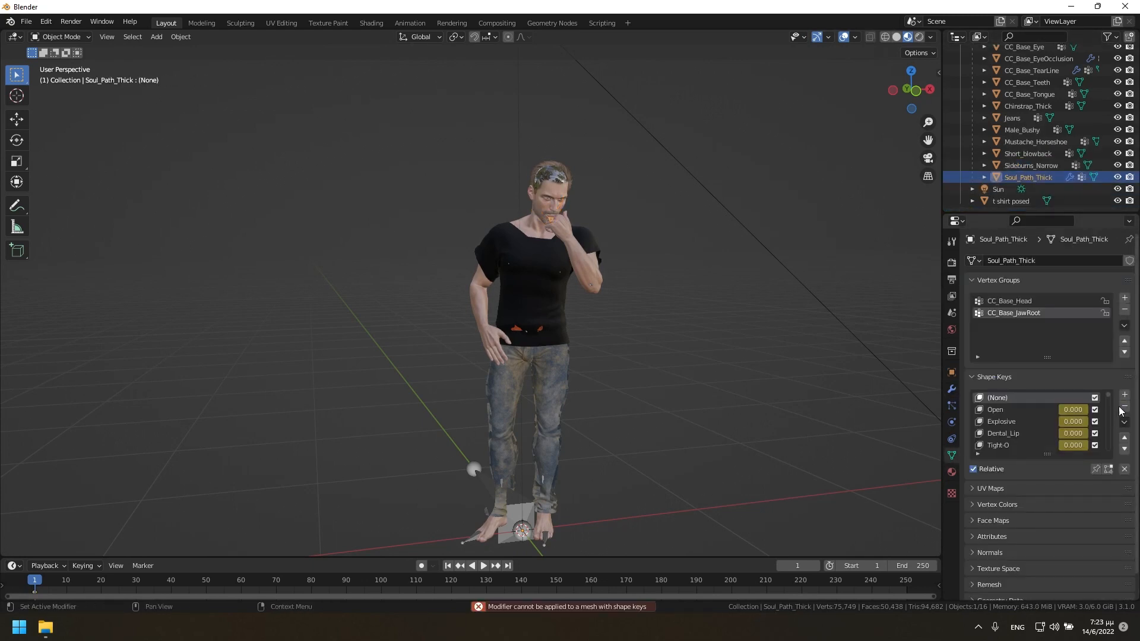
pyautogui.click(1123, 408)
pyautogui.click(1123, 409)
pyautogui.click(1123, 409)
pyautogui.click(1123, 408)
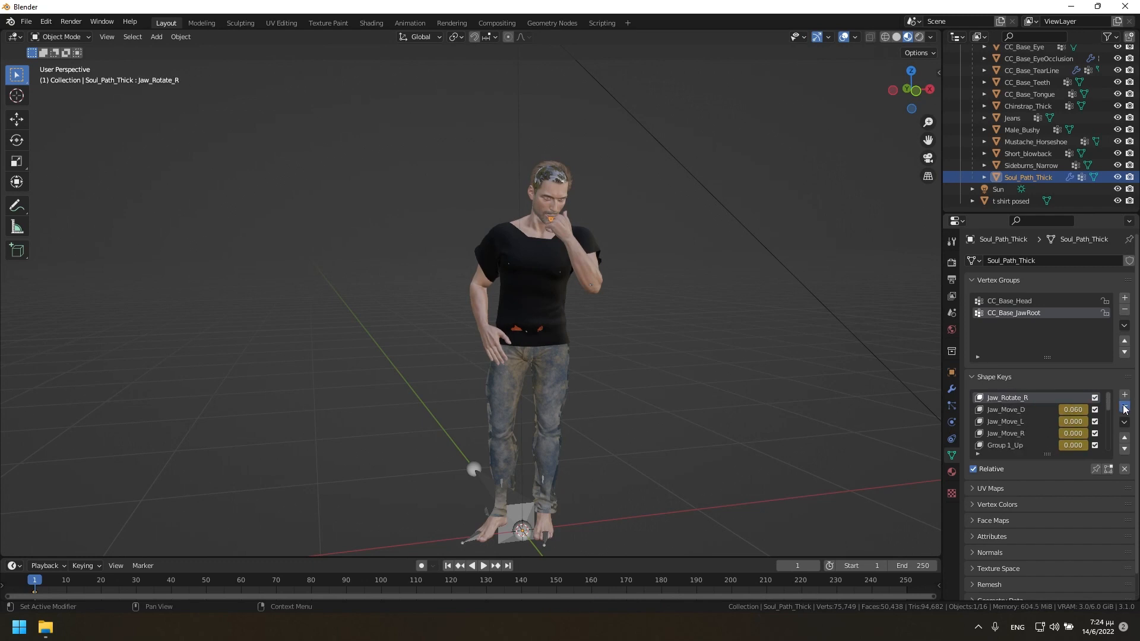
pyautogui.click(1126, 409)
pyautogui.click(952, 389)
pyautogui.click(1100, 281)
pyautogui.click(1063, 295)
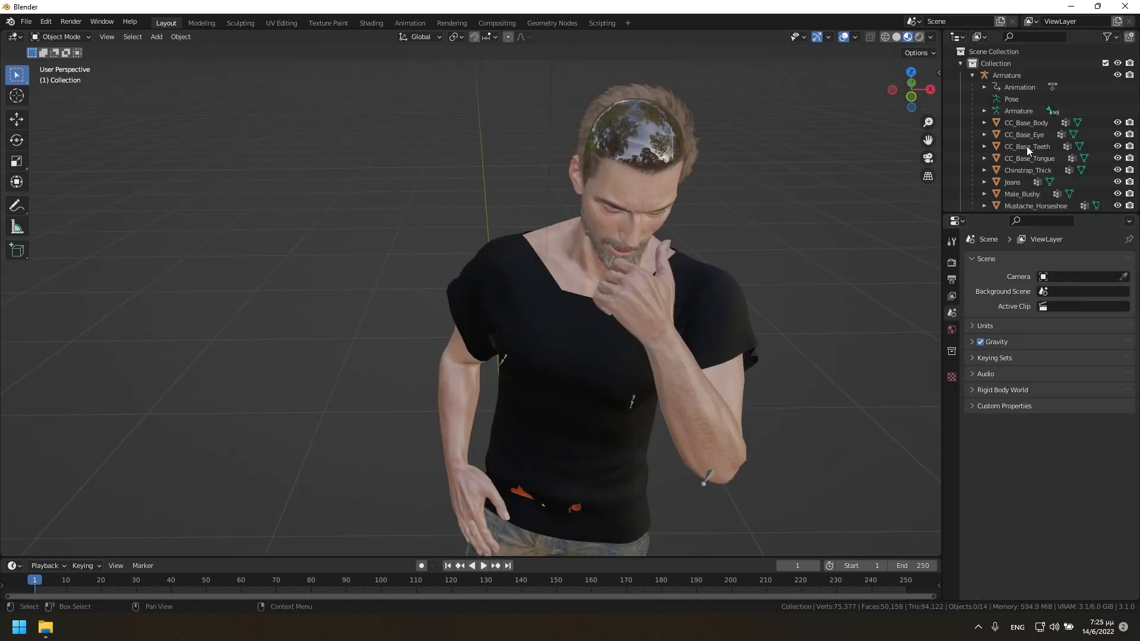
# Join all character meshes from CC_Base_Eye through Soul_Path_Thick into CC_Base_Body.
pyautogui.click(1020, 122)
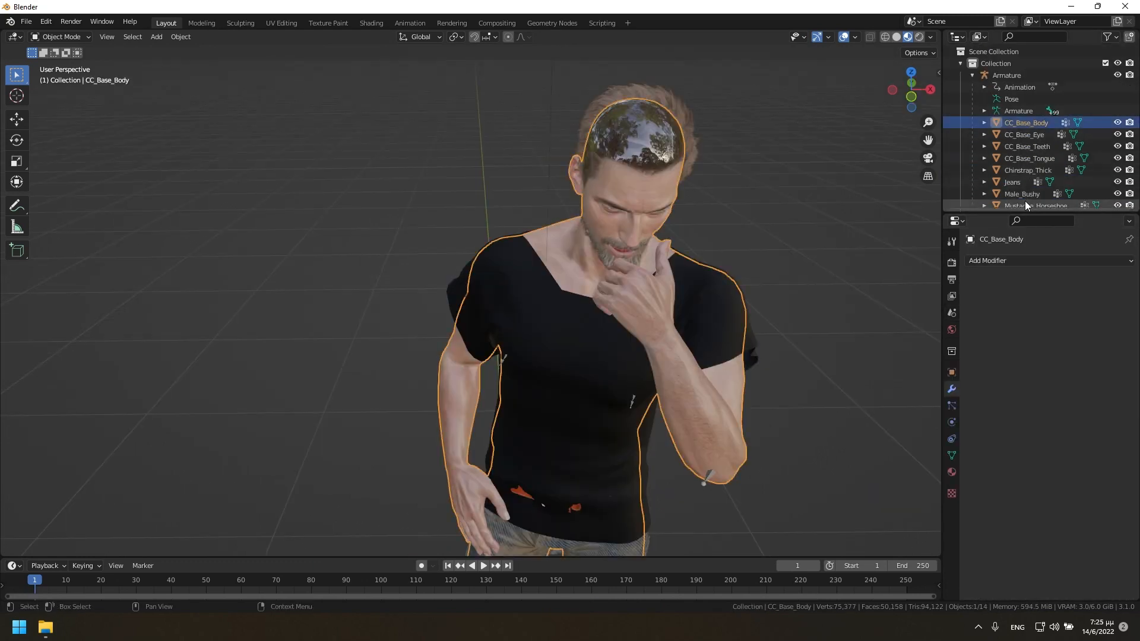
pyautogui.scroll(-3, 1025, 205)
pyautogui.keyDown('shift'); pyautogui.click(1021, 177); pyautogui.keyUp('shift')
pyautogui.hotkey('ctrl', 'j')
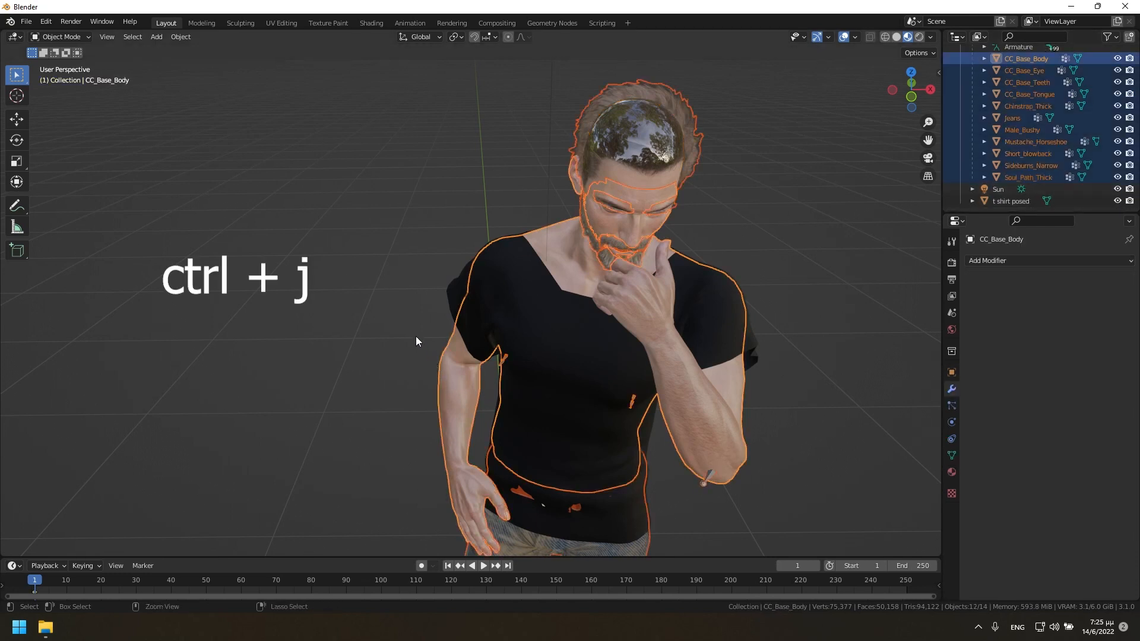
# Detach the CC_Base_Body mesh from its Armature parent with Clear and Keep Transformation.
pyautogui.scroll(-4, 525, 309)
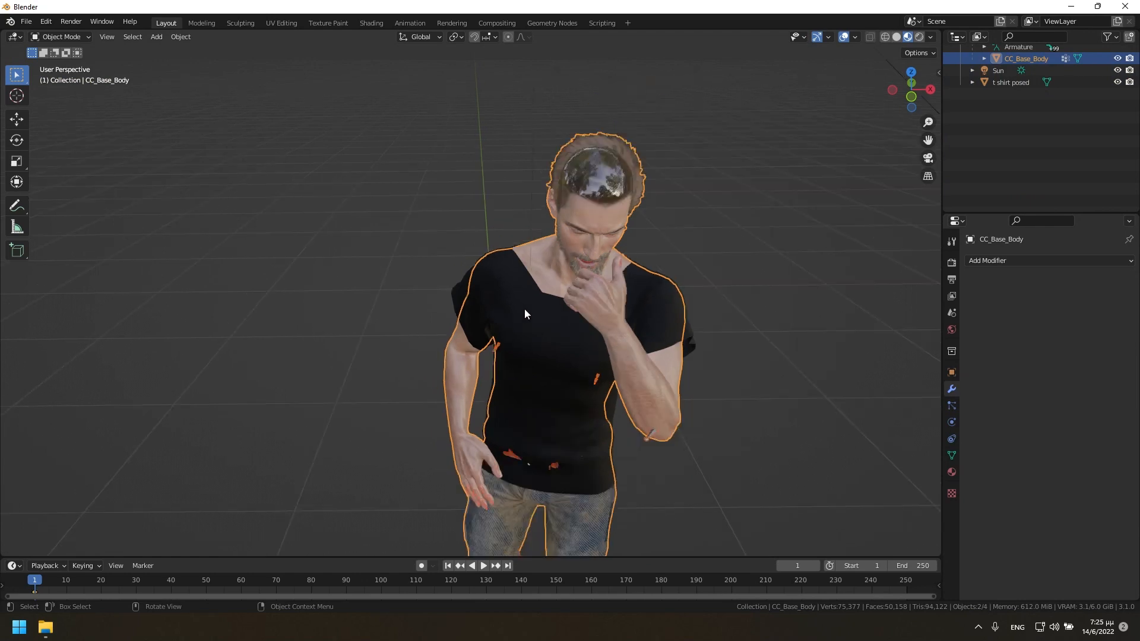
pyautogui.scroll(-3, 533, 315)
pyautogui.scroll(2, 565, 316)
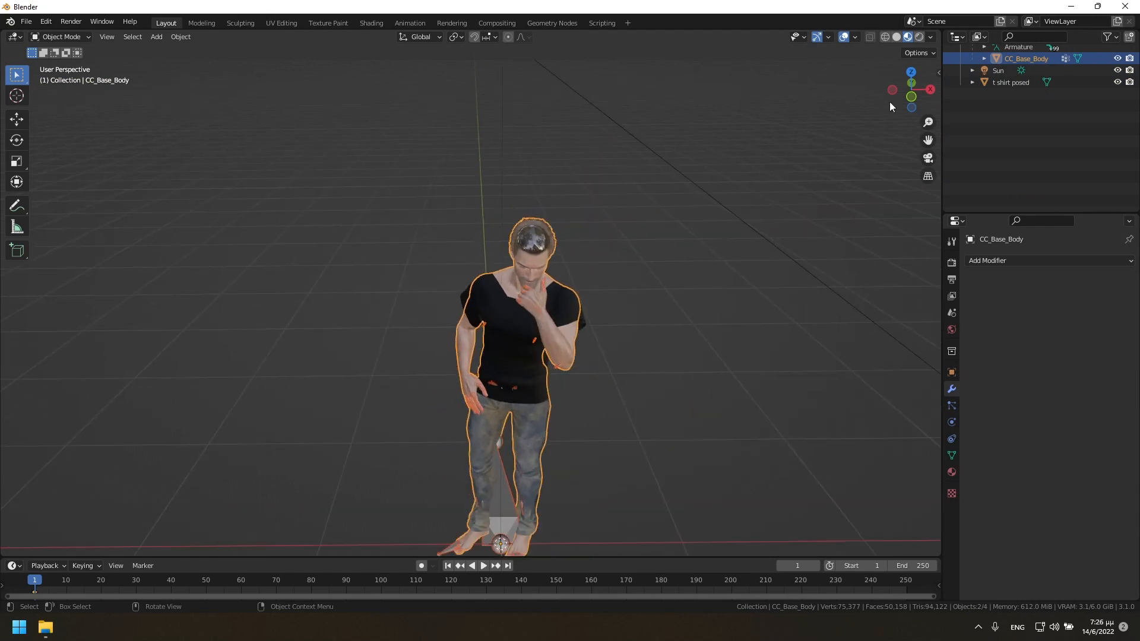
pyautogui.moveTo(897, 95); pyautogui.dragTo(811, 190)
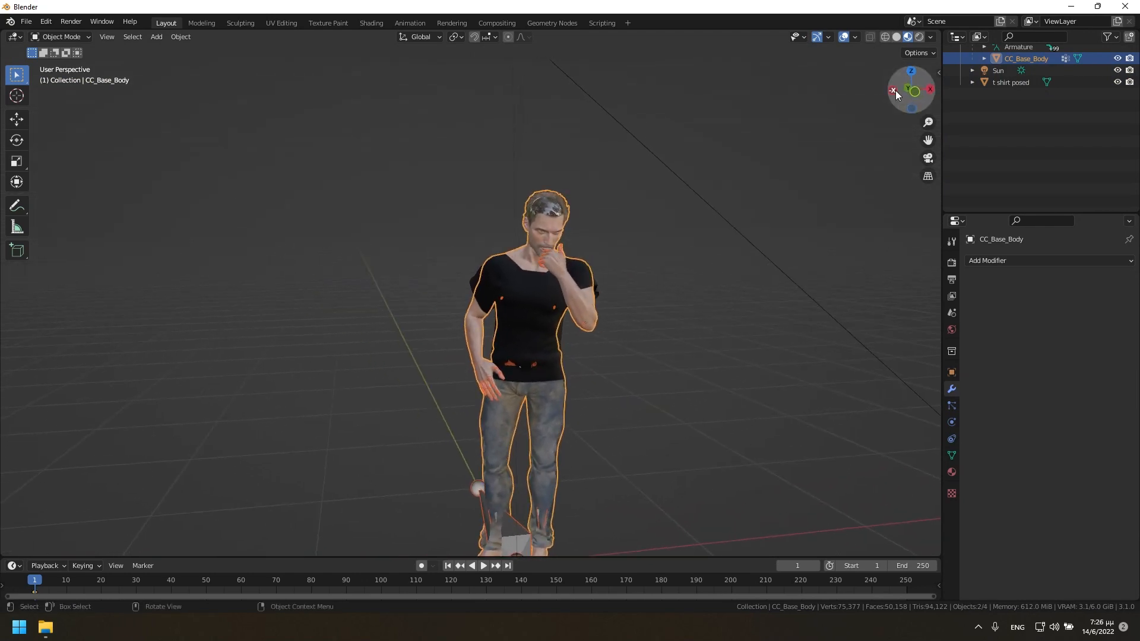
pyautogui.scroll(3, 964, 105)
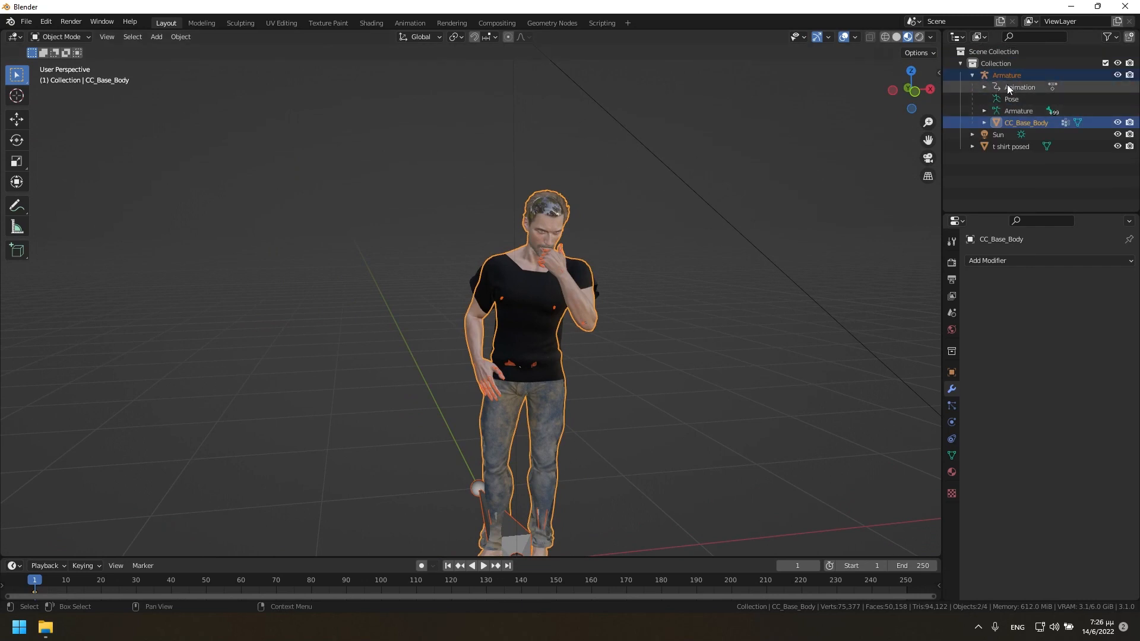
pyautogui.click(1014, 122)
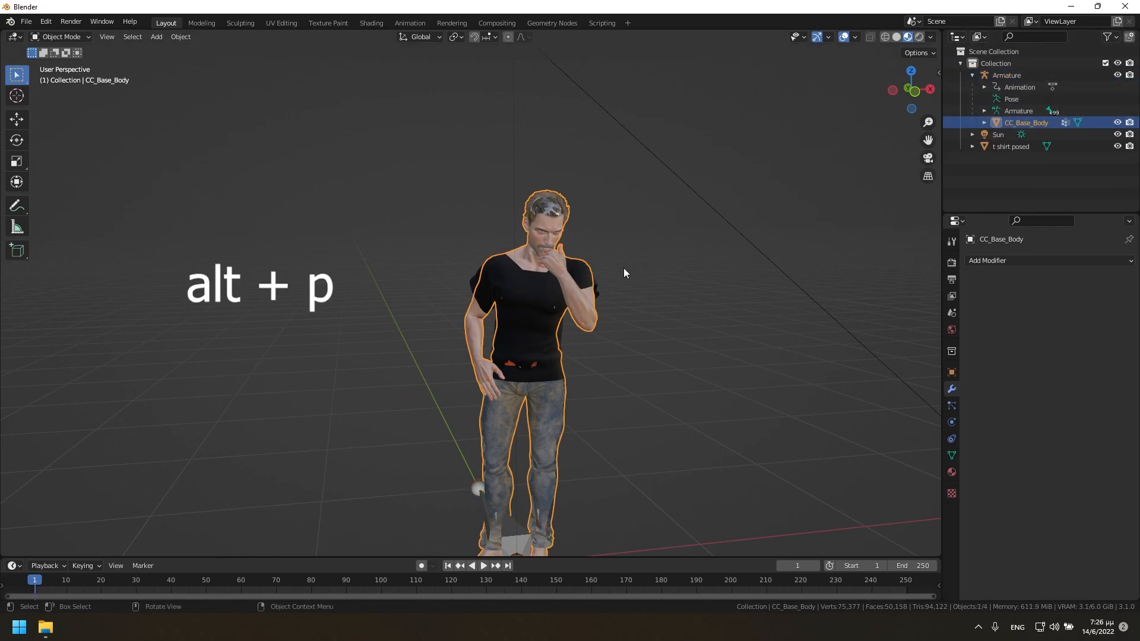
pyautogui.hotkey('alt', 'p')
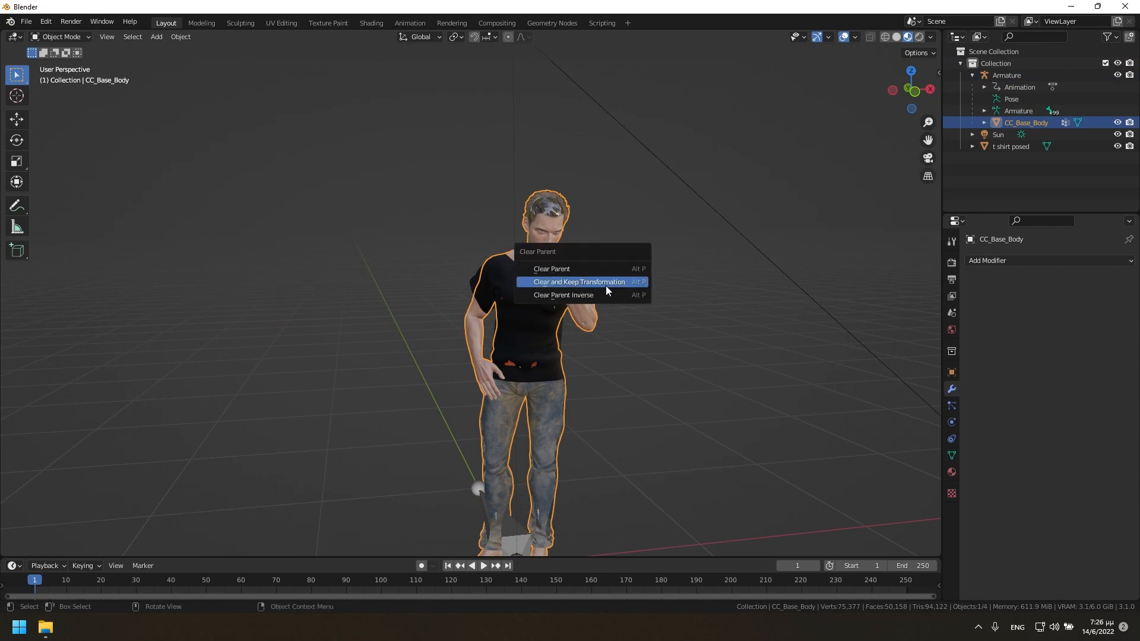
pyautogui.click(607, 290)
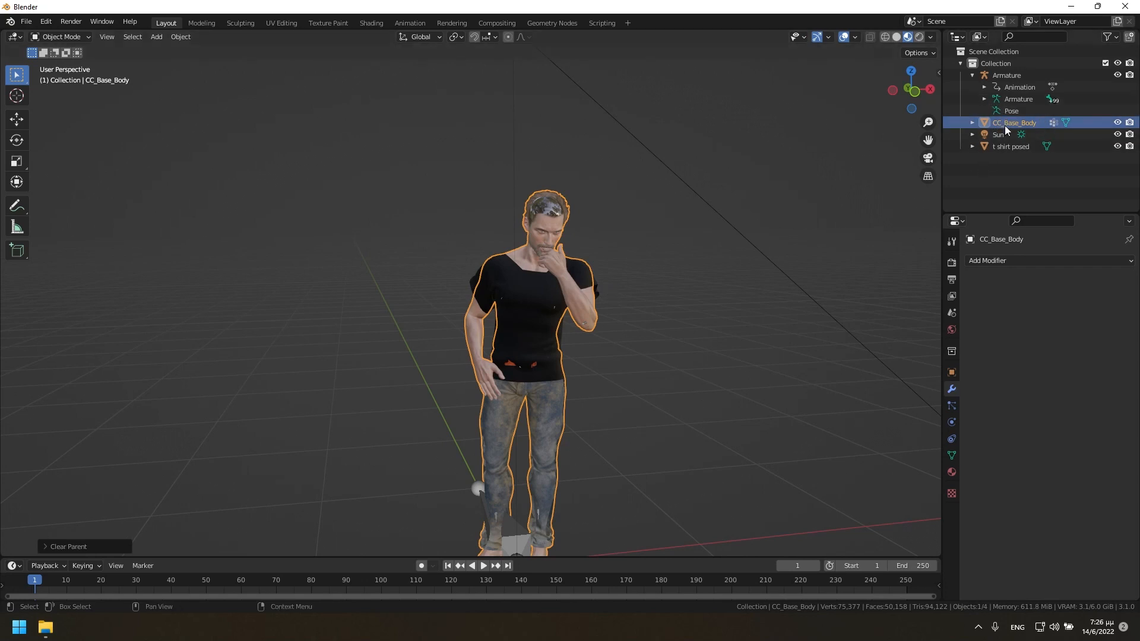
# Delete the Armature object with its contents from the scene collection.
pyautogui.click(972, 75)
pyautogui.keyDown('shift'); pyautogui.click(998, 77); pyautogui.keyUp('shift')
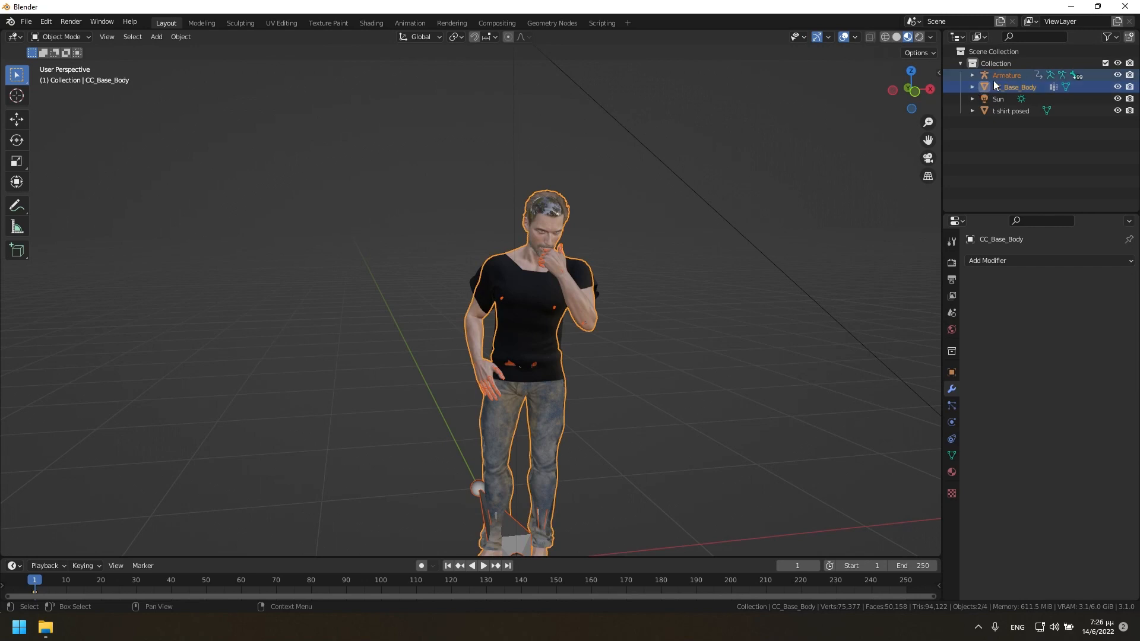
pyautogui.click(1010, 75)
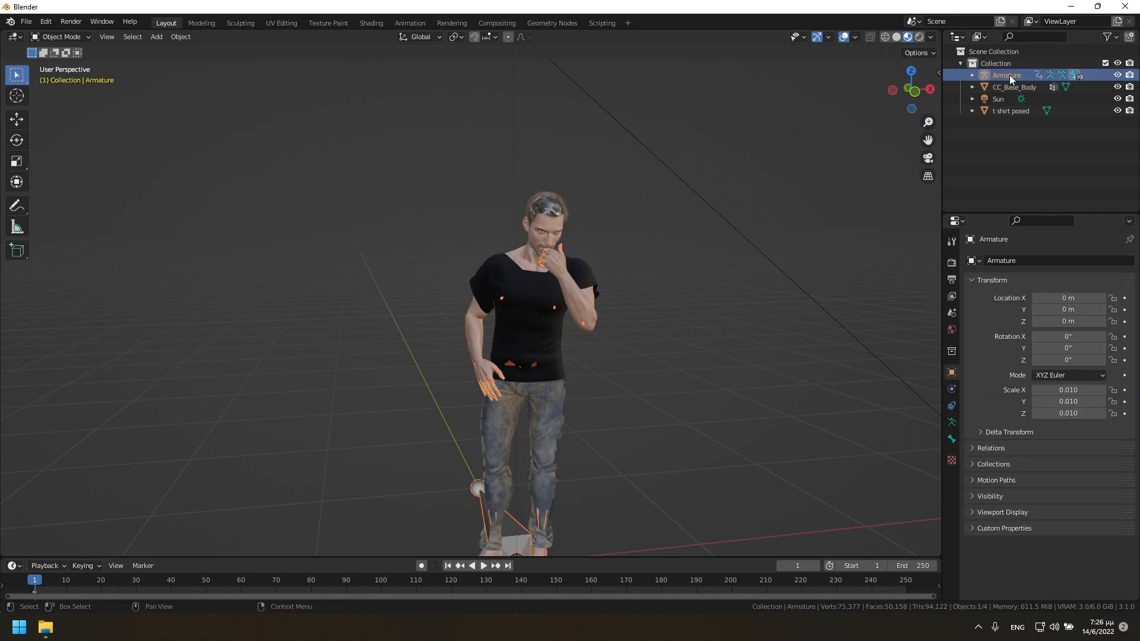
pyautogui.click(975, 75)
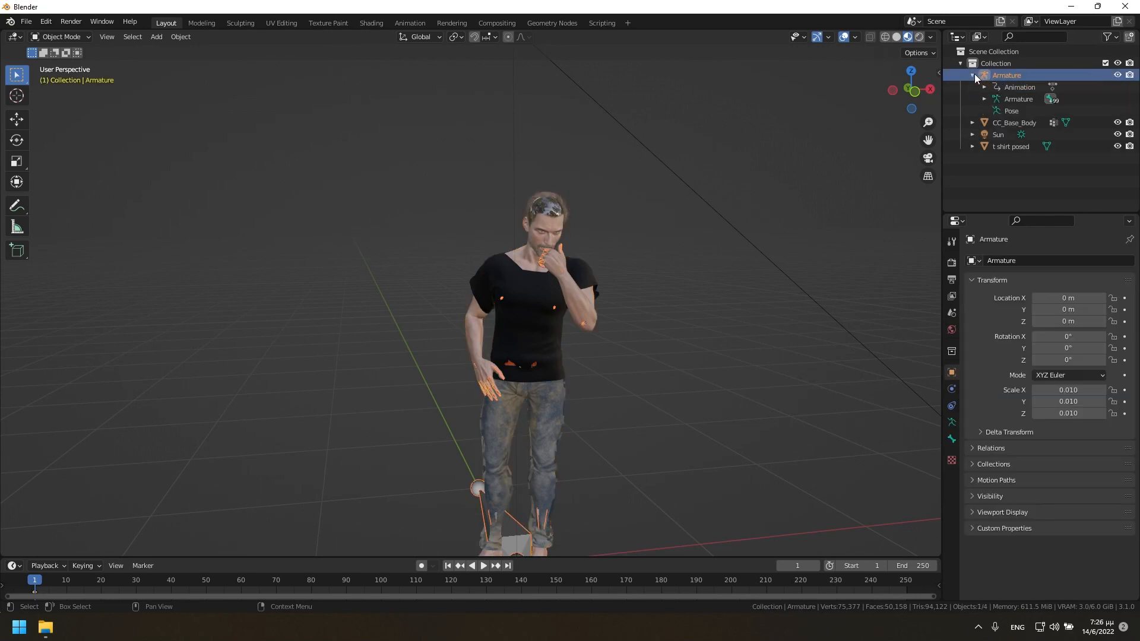
pyautogui.rightClick(1016, 81)
pyautogui.click(1008, 87)
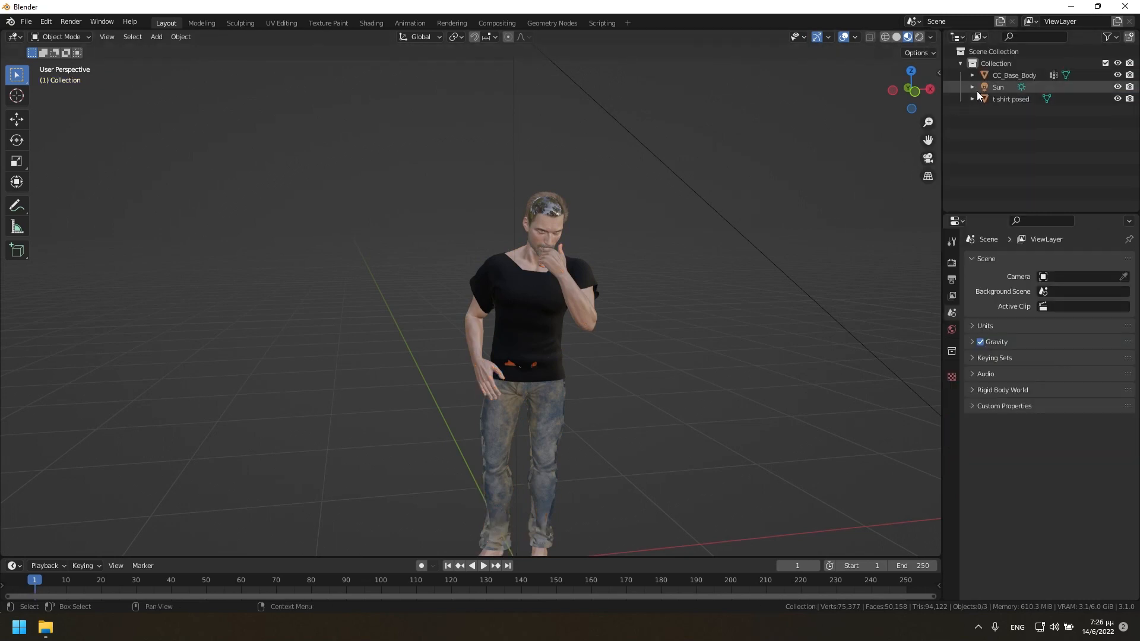
# Check the scene statistics with CC_Base_Body, the T-shirt and all objects selected in turn.
pyautogui.click(1015, 75)
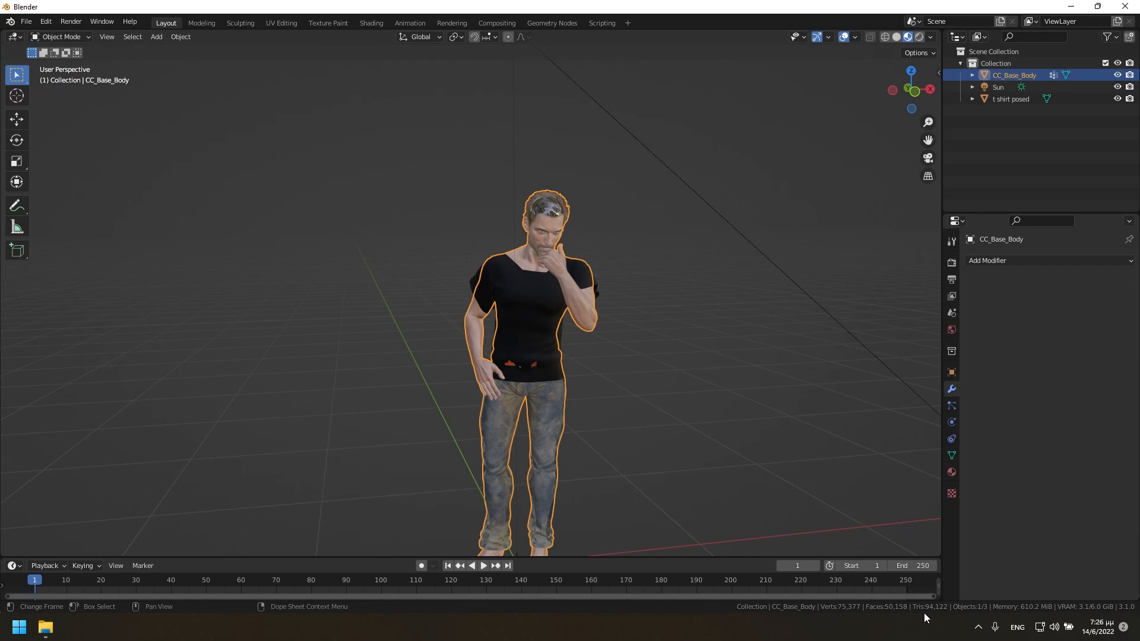
pyautogui.moveTo(762, 441)
pyautogui.mouseDown(button='middle')
pyautogui.moveTo(748, 394)
pyautogui.moveTo(743, 436)
pyautogui.mouseUp(button='middle')
pyautogui.click(581, 441)
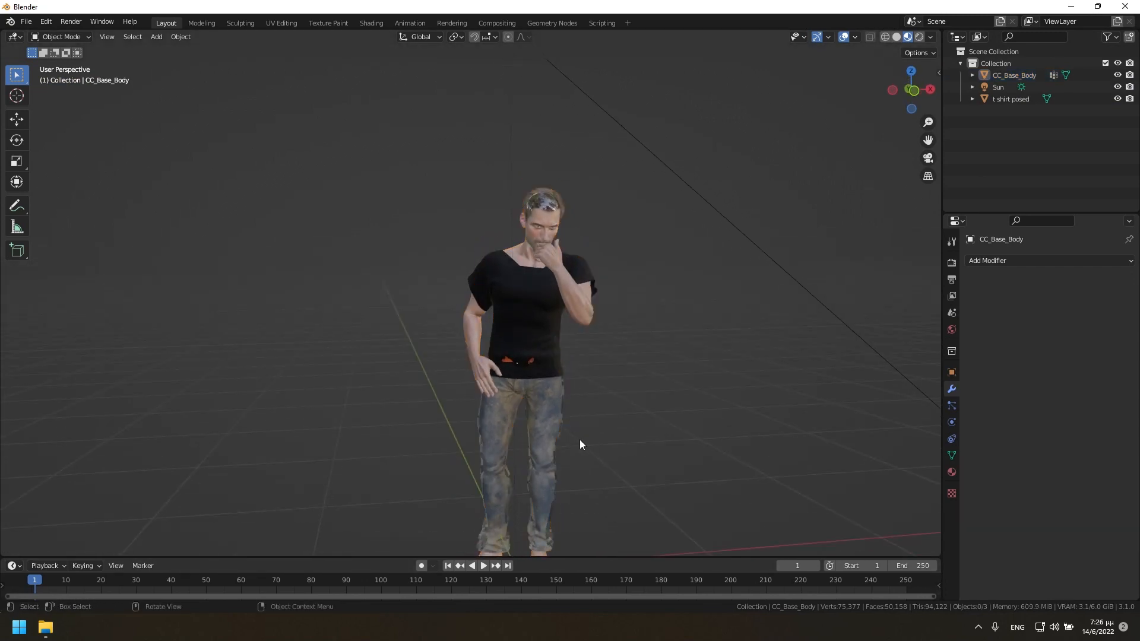
pyautogui.moveTo(922, 141); pyautogui.dragTo(926, 193)
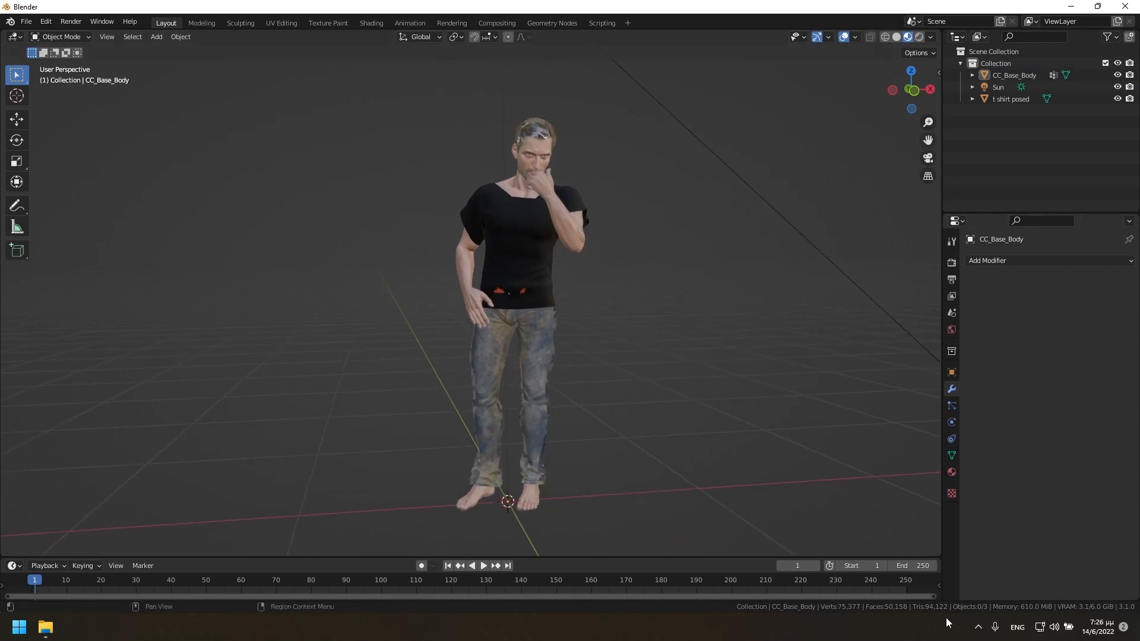
pyautogui.click(537, 262)
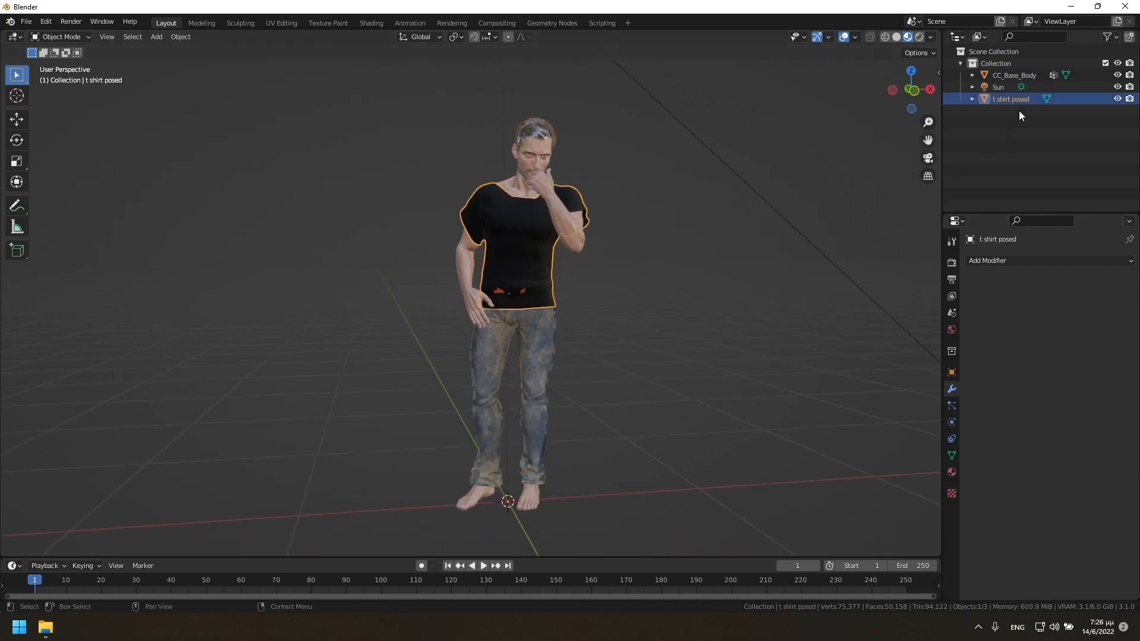
pyautogui.keyDown('shift'); pyautogui.click(1005, 76); pyautogui.keyUp('shift')
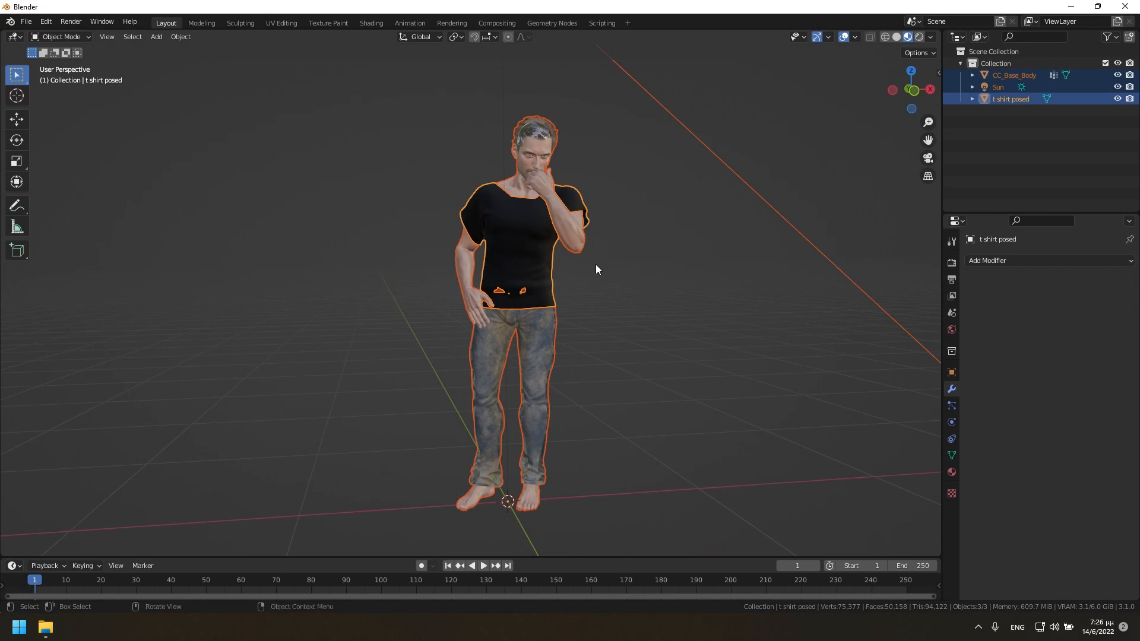
# In Edit Mode on CC_Base_Body, select the toes of one foot and grow the selection across the whole skin mesh.
pyautogui.click(1024, 75)
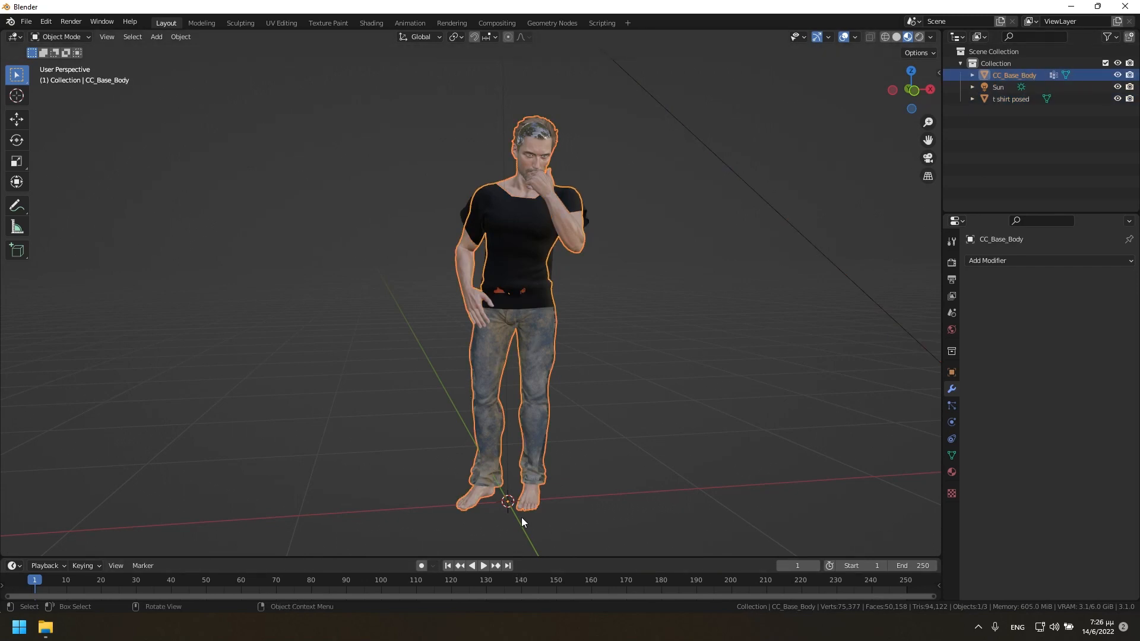
pyautogui.press('Tab')
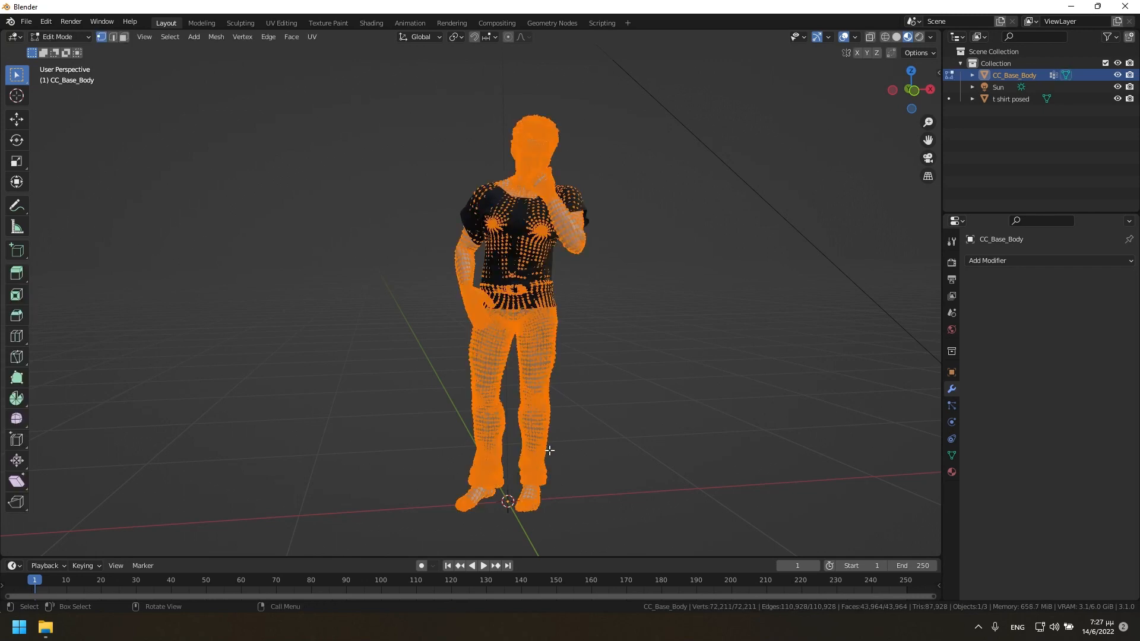
pyautogui.moveTo(541, 500); pyautogui.dragTo(512, 530)
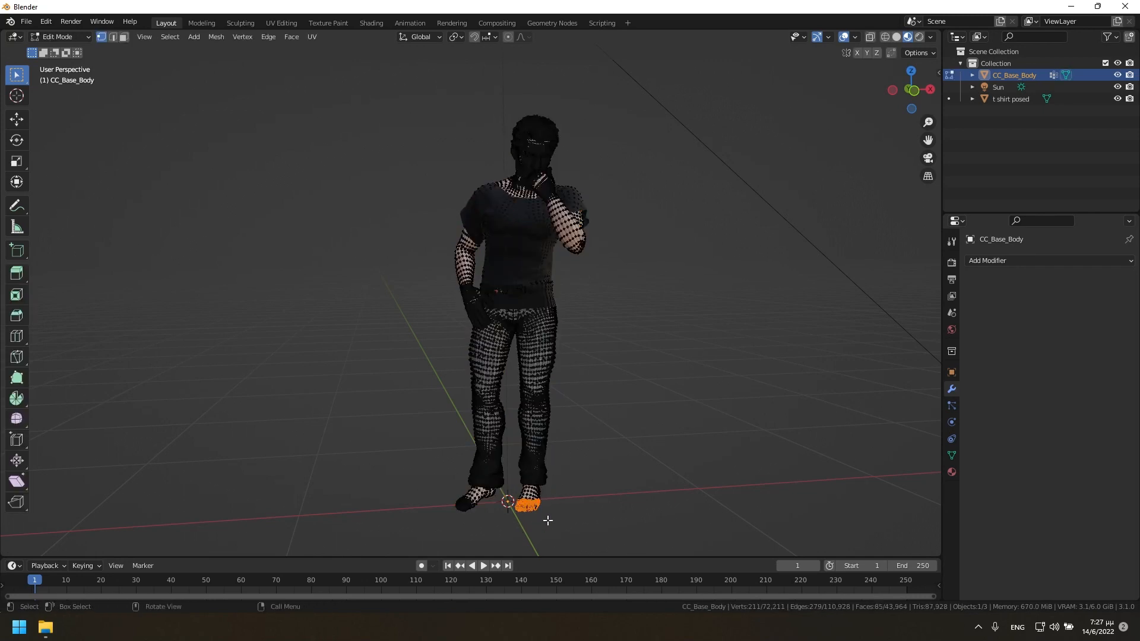
pyautogui.press('ctrl+KP_Add')
pyautogui.press('ctrl+KP_Add')
pyautogui.press('ctrl+KP_Add')
pyautogui.press('ctrl+KP_Add')
pyautogui.press('ctrl+KP_Add')
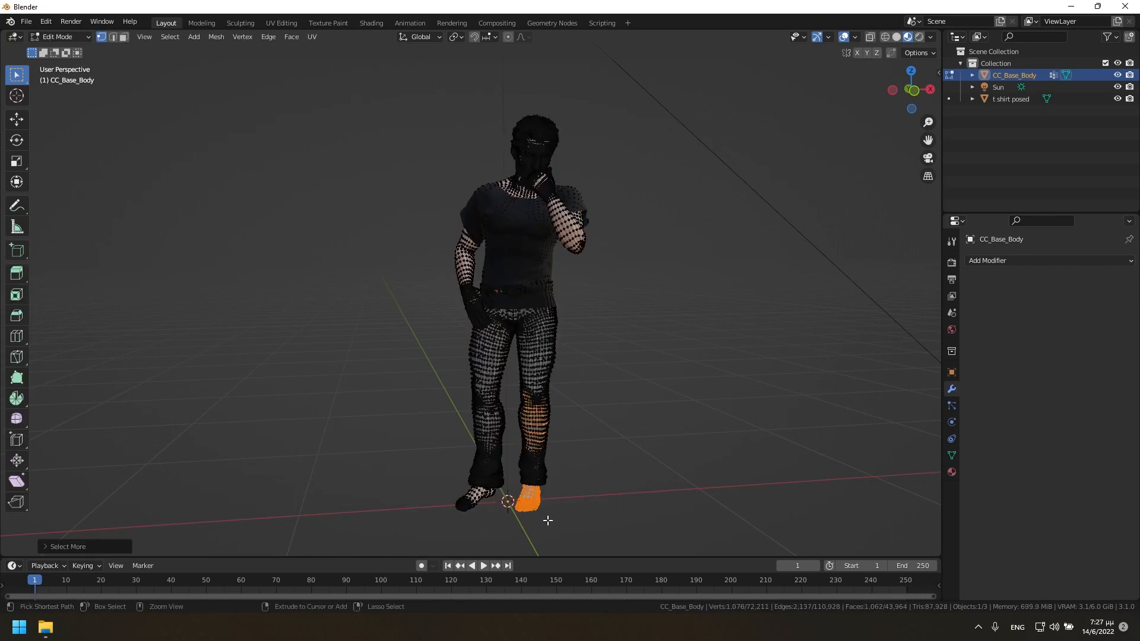
pyautogui.press('ctrl+KP_Add')
pyautogui.press('ctrl+KP_Add')
pyautogui.press('ctrl+KP_Add')
pyautogui.press('ctrl+KP_Add')
pyautogui.press('ctrl+KP_Add')
pyautogui.press('ctrl+KP_Add')
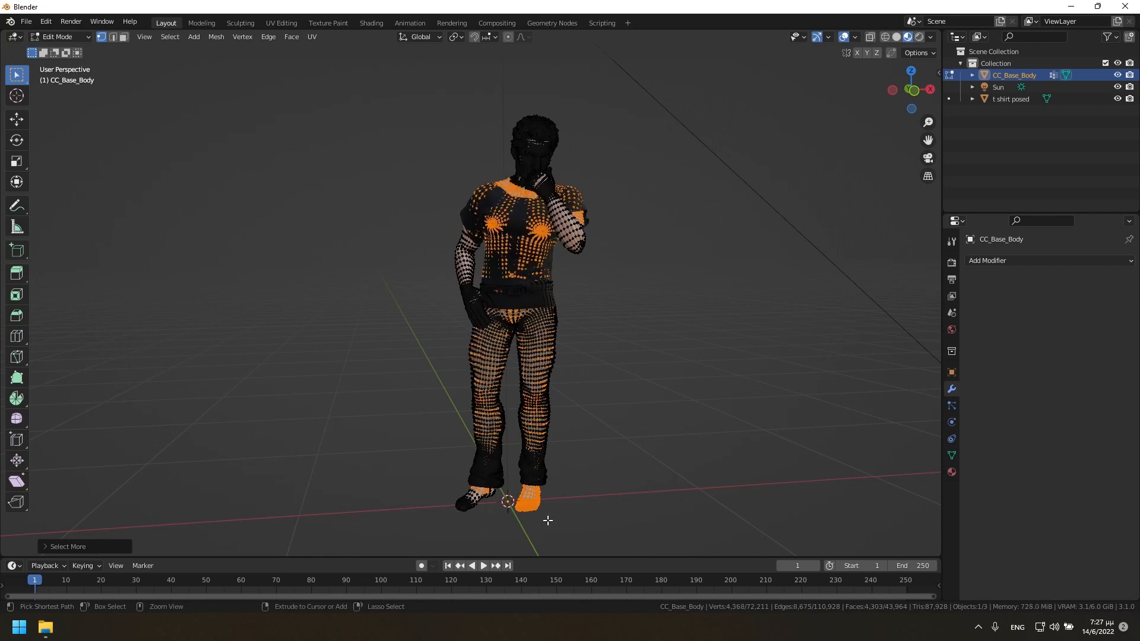
pyautogui.press('ctrl+KP_Add')
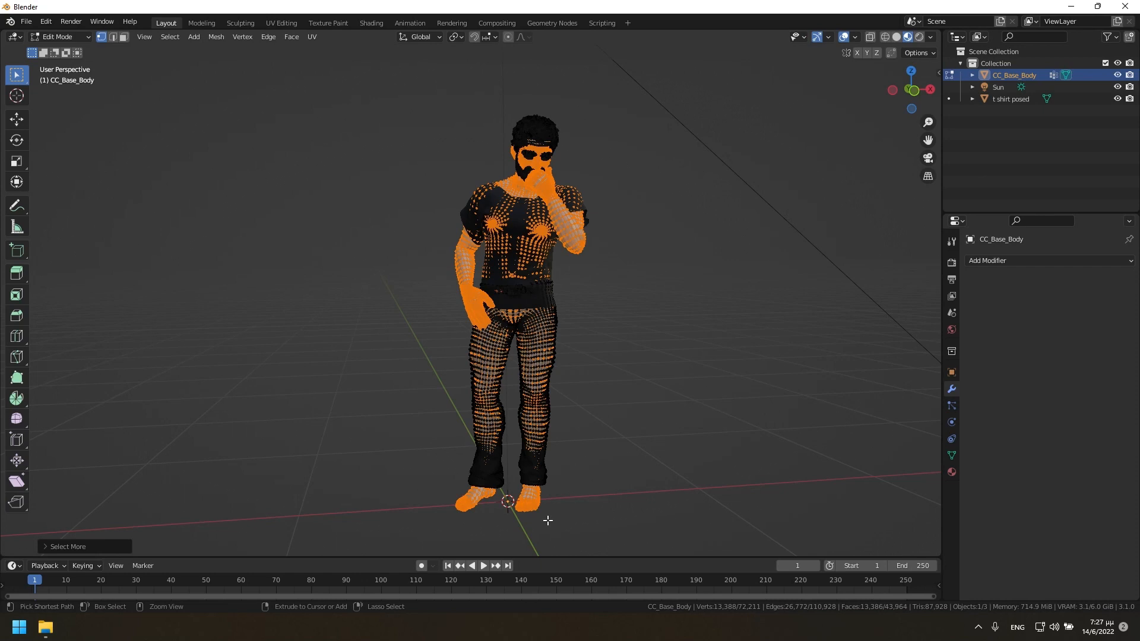
# Display the mesh as X-ray wireframe and lasso both feet out of the selection.
pyautogui.moveTo(13, 77)
pyautogui.mouseDown()
pyautogui.moveTo(70, 110)
pyautogui.moveTo(68, 154)
pyautogui.mouseUp()
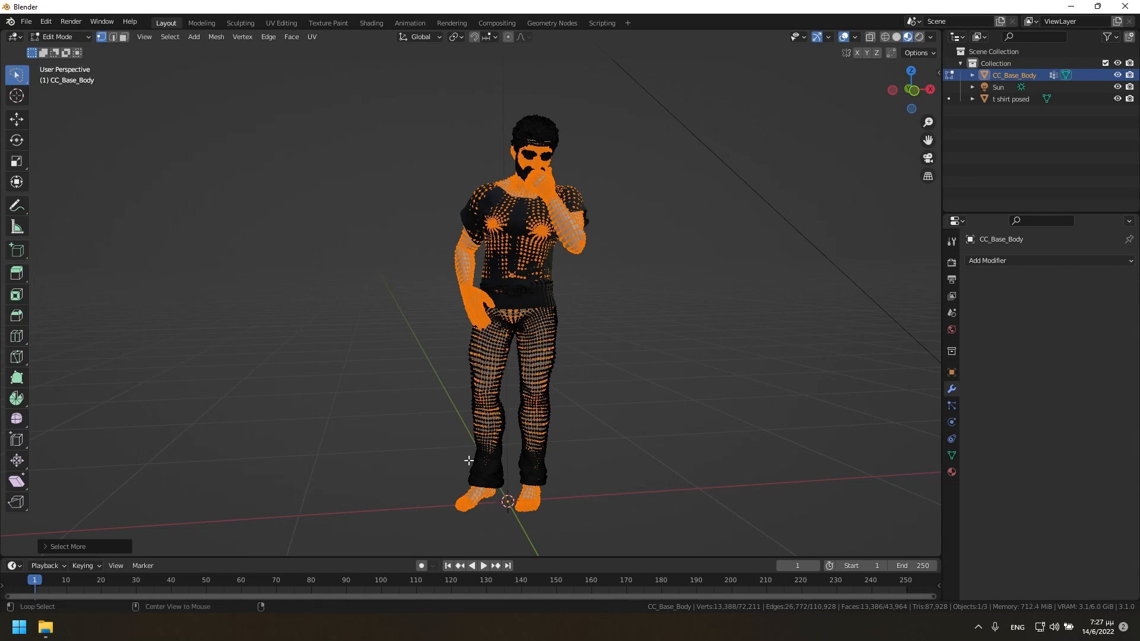
pyautogui.moveTo(465, 473)
pyautogui.mouseDown()
pyautogui.moveTo(480, 536)
pyautogui.moveTo(478, 469)
pyautogui.moveTo(538, 536)
pyautogui.moveTo(521, 474)
pyautogui.moveTo(445, 475)
pyautogui.moveTo(532, 471)
pyautogui.moveTo(446, 480)
pyautogui.mouseUp()
pyautogui.hotkey('ctrl', 'z')
pyautogui.click(871, 38)
pyautogui.click(885, 37)
pyautogui.hotkey('ctrl', 'z')
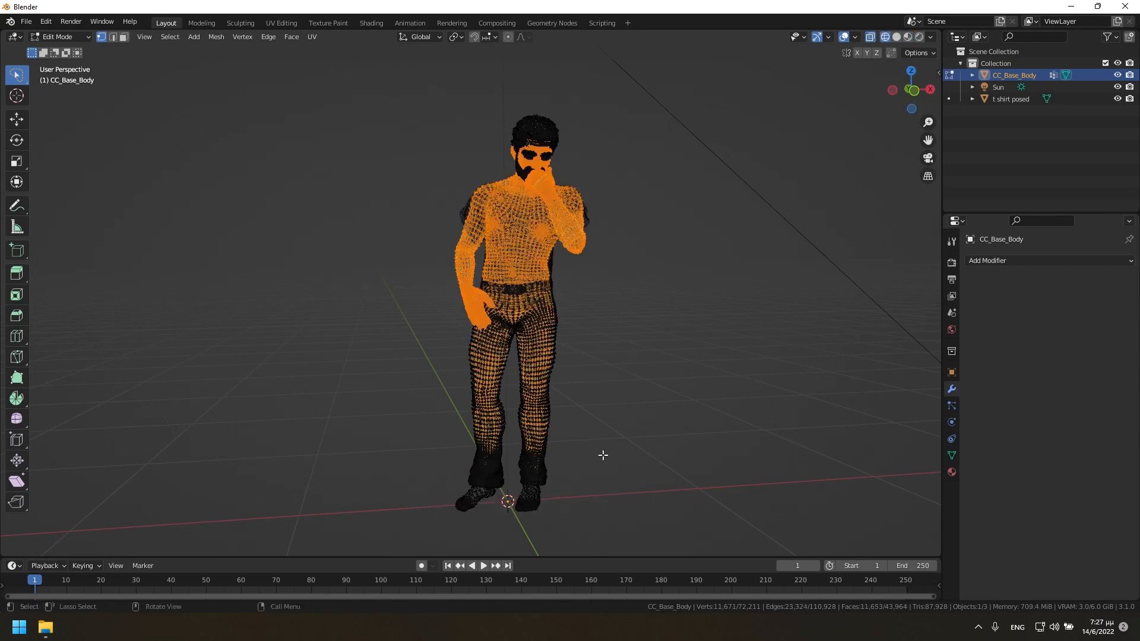
# Lasso the head, neck and raised hand out of the skin selection.
pyautogui.moveTo(913, 91); pyautogui.dragTo(896, 94)
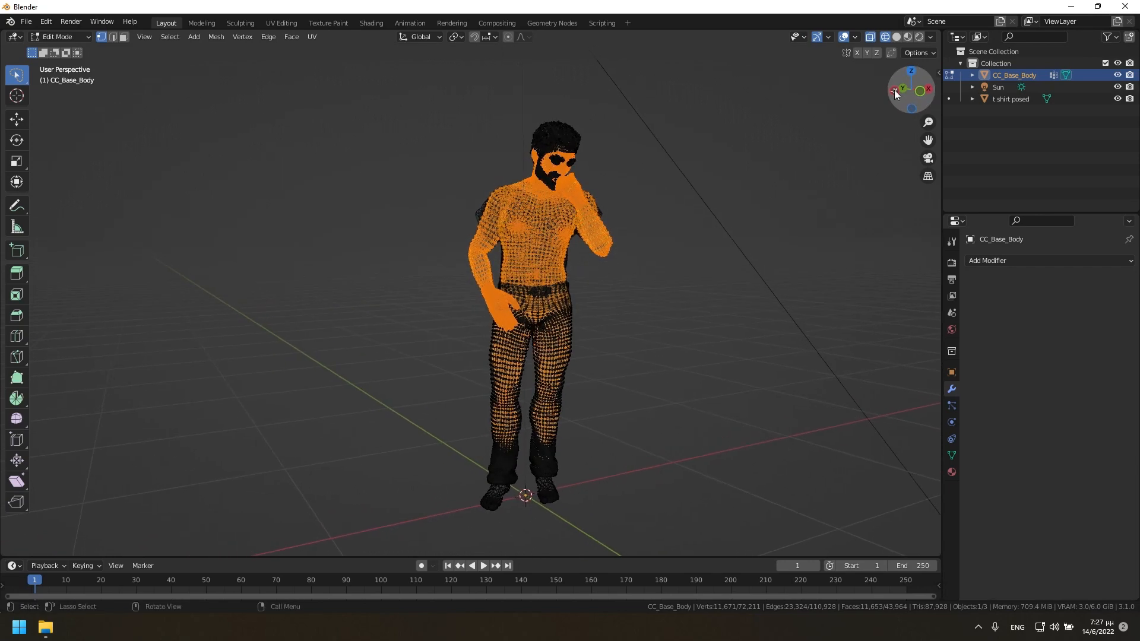
pyautogui.moveTo(572, 110)
pyautogui.keyDown('ctrl'); pyautogui.mouseDown()
pyautogui.moveTo(490, 132)
pyautogui.moveTo(517, 209)
pyautogui.moveTo(566, 205)
pyautogui.moveTo(564, 96)
pyautogui.mouseUp(); pyautogui.keyUp('ctrl')
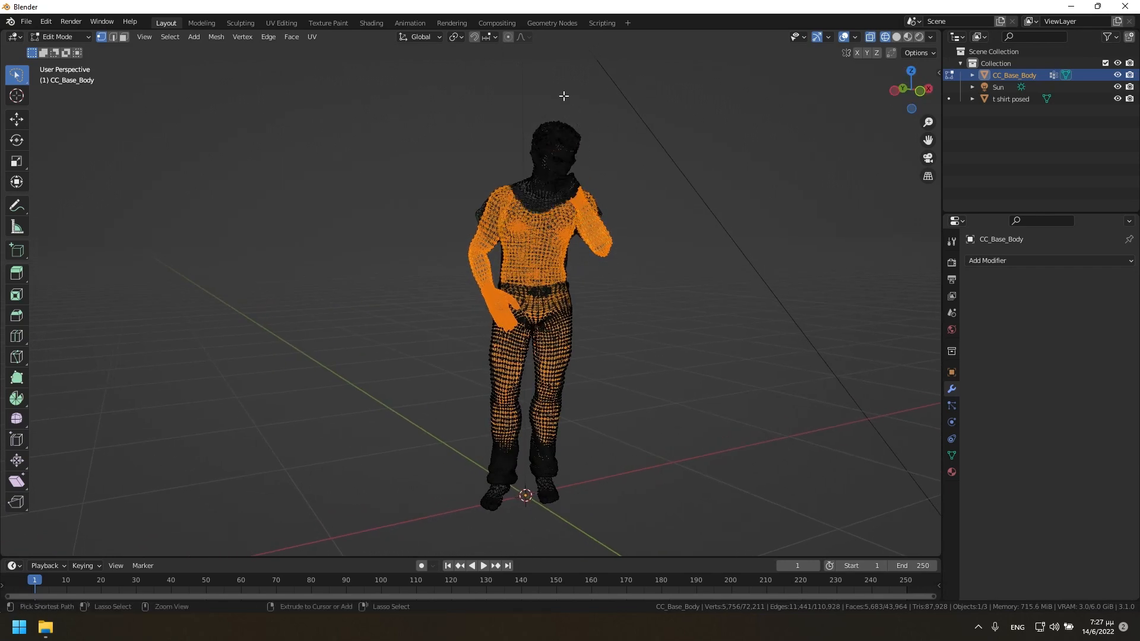
pyautogui.moveTo(911, 90); pyautogui.dragTo(888, 92)
pyautogui.moveTo(351, 154)
pyautogui.keyDown('ctrl'); pyautogui.mouseDown()
pyautogui.moveTo(384, 252)
pyautogui.moveTo(388, 163)
pyautogui.mouseUp(); pyautogui.keyUp('ctrl')
# Remove the lowered arm's exposed part below the sleeve, including its hand, from the selection.
pyautogui.scroll(3, 444, 191)
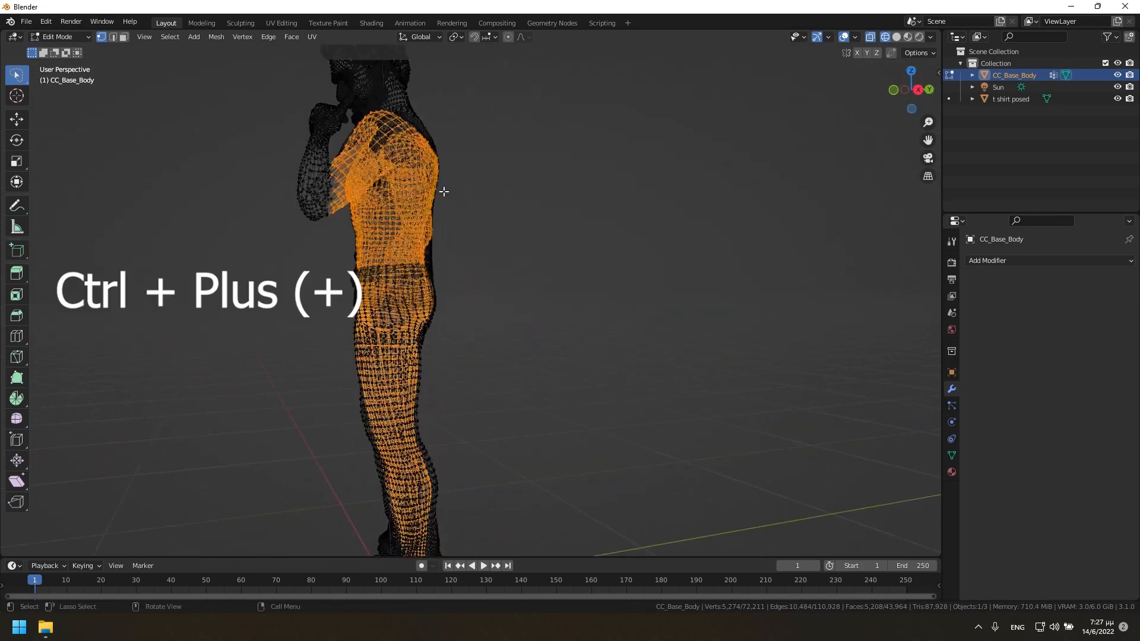
pyautogui.scroll(1, 445, 192)
pyautogui.moveTo(929, 140); pyautogui.dragTo(1054, 323)
pyautogui.moveTo(909, 89); pyautogui.dragTo(843, 114)
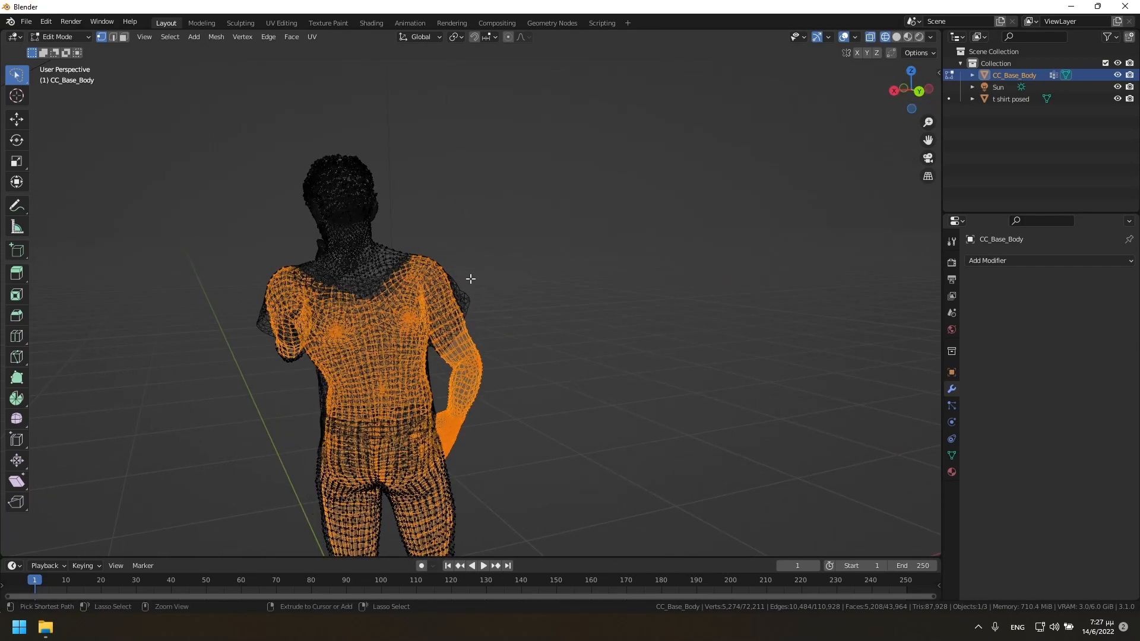
pyautogui.keyDown('ctrl'); pyautogui.moveTo(469, 279); pyautogui.dragTo(462, 294); pyautogui.keyUp('ctrl')
pyautogui.moveTo(438, 331)
pyautogui.keyDown('ctrl'); pyautogui.mouseDown()
pyautogui.moveTo(469, 374)
pyautogui.moveTo(439, 399)
pyautogui.mouseUp(); pyautogui.keyUp('ctrl')
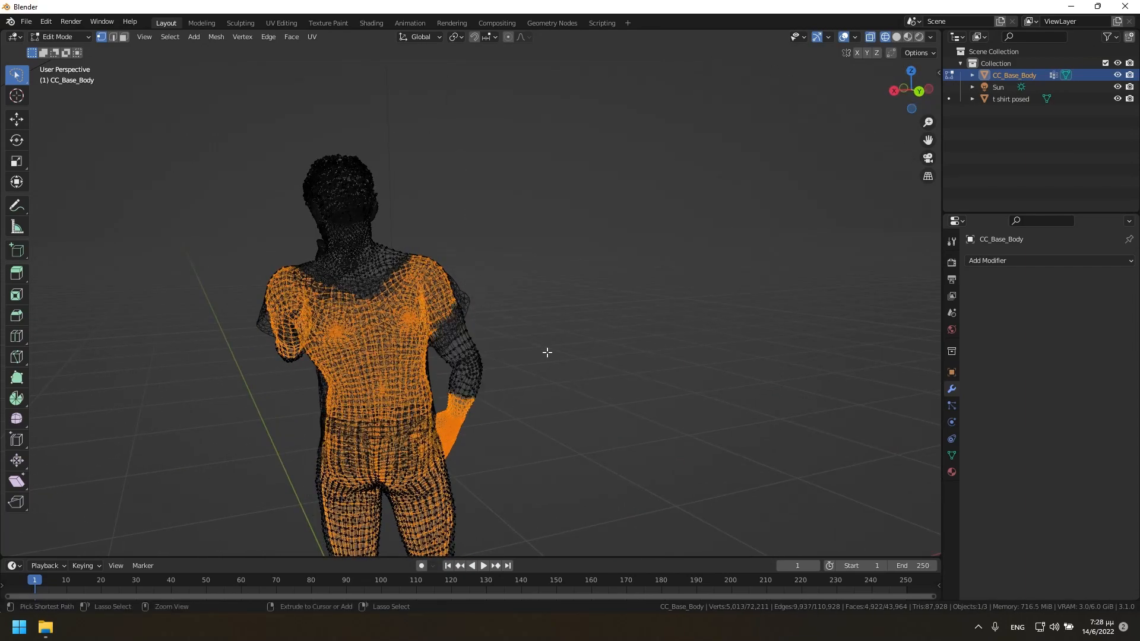
pyautogui.moveTo(910, 90)
pyautogui.mouseDown()
pyautogui.moveTo(671, 98)
pyautogui.moveTo(639, 84)
pyautogui.mouseUp()
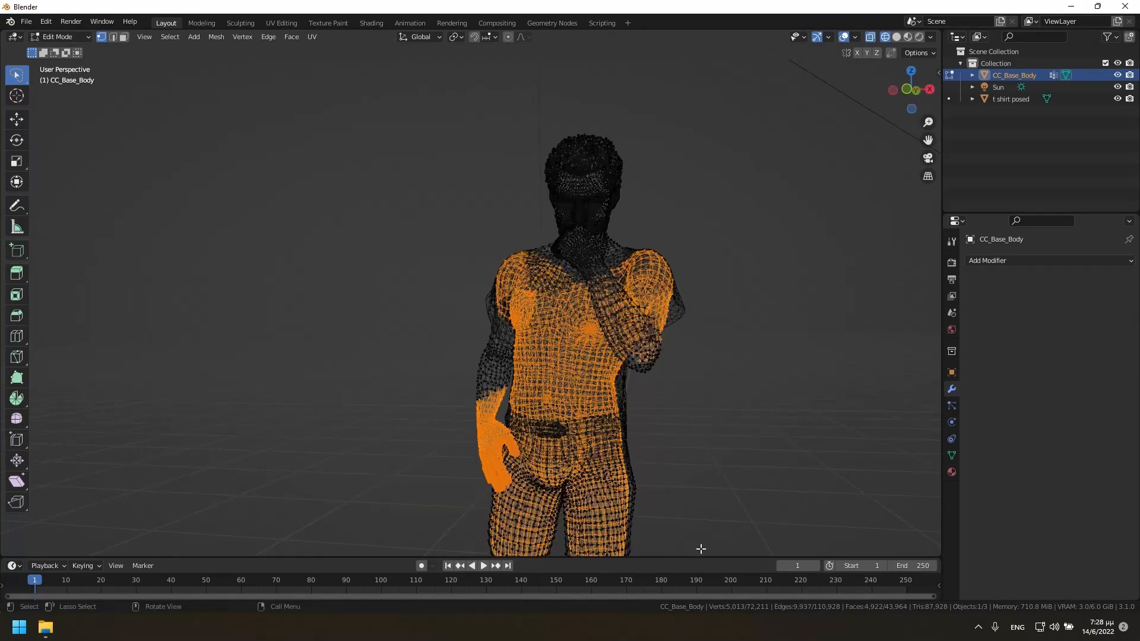
pyautogui.moveTo(474, 387)
pyautogui.keyDown('ctrl'); pyautogui.mouseDown()
pyautogui.moveTo(495, 508)
pyautogui.moveTo(518, 435)
pyautogui.mouseUp(); pyautogui.keyUp('ctrl')
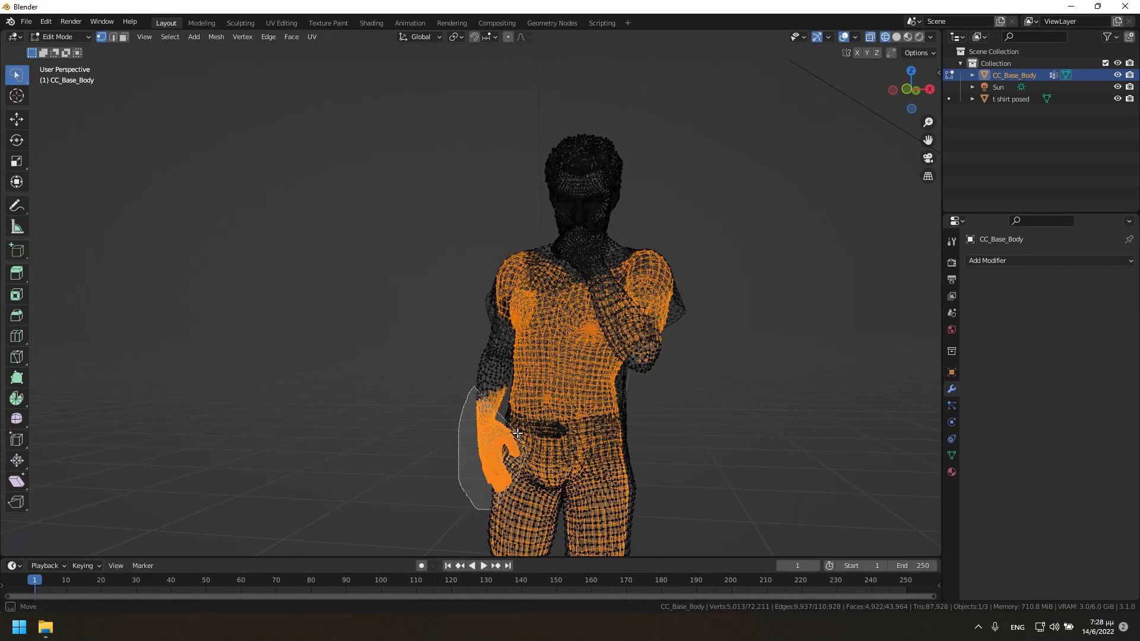
pyautogui.keyDown('ctrl'); pyautogui.moveTo(508, 393); pyautogui.dragTo(508, 393); pyautogui.keyUp('ctrl')
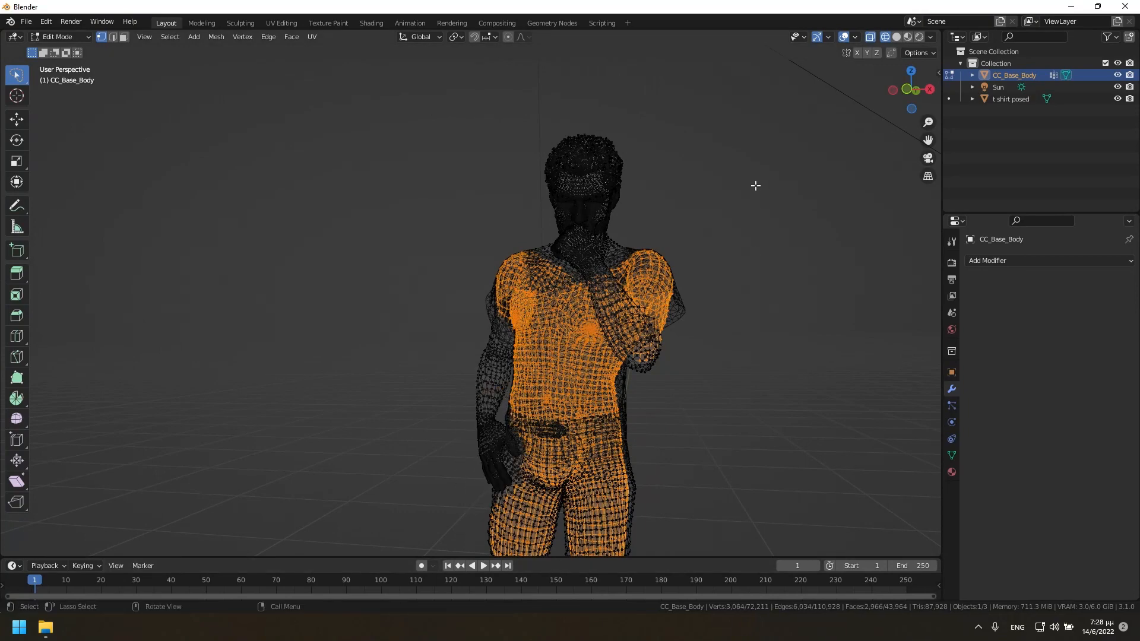
# Remove the raised arm's exposed forearm from the selection and check the remaining selection in Solid shading.
pyautogui.moveTo(908, 89)
pyautogui.mouseDown()
pyautogui.moveTo(448, 356)
pyautogui.moveTo(506, 330)
pyautogui.moveTo(488, 303)
pyautogui.mouseUp()
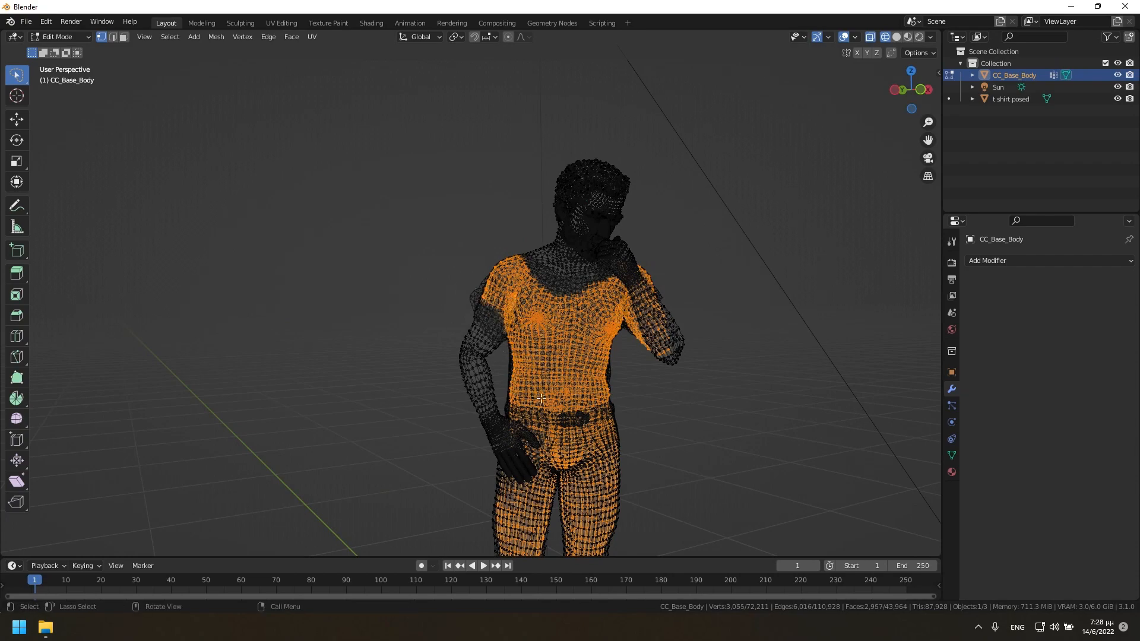
pyautogui.moveTo(679, 286)
pyautogui.keyDown('ctrl'); pyautogui.mouseDown()
pyautogui.moveTo(640, 295)
pyautogui.moveTo(752, 346)
pyautogui.moveTo(755, 337)
pyautogui.mouseUp(); pyautogui.keyUp('ctrl')
pyautogui.moveTo(910, 90)
pyautogui.mouseDown()
pyautogui.moveTo(984, 117)
pyautogui.moveTo(701, 116)
pyautogui.moveTo(814, 108)
pyautogui.mouseUp()
pyautogui.click(897, 37)
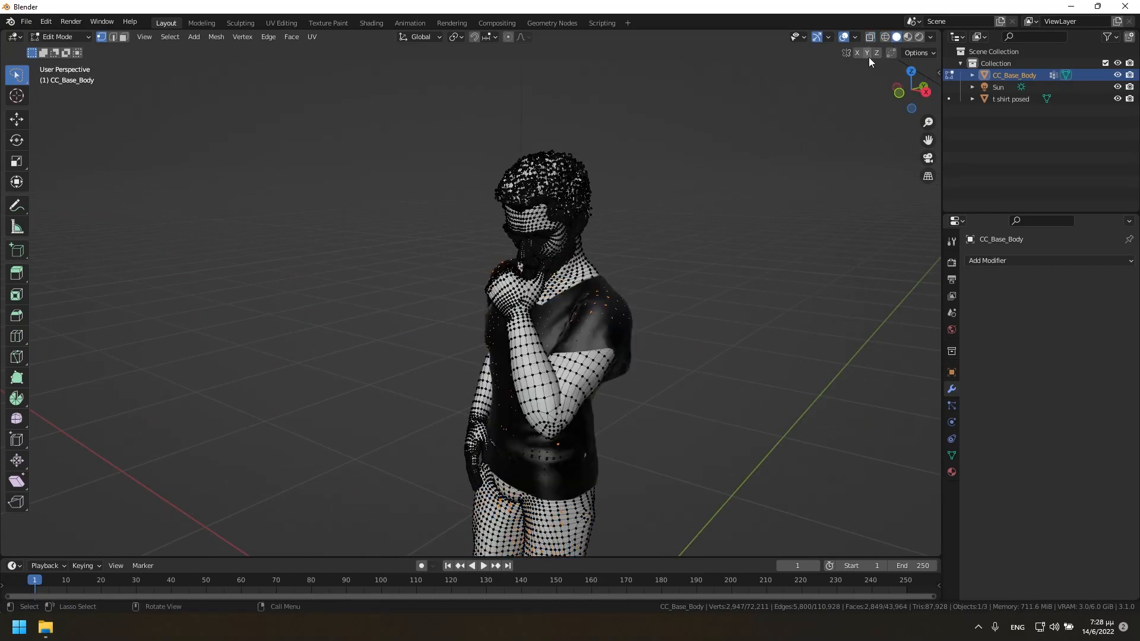
pyautogui.moveTo(912, 89); pyautogui.dragTo(796, 98)
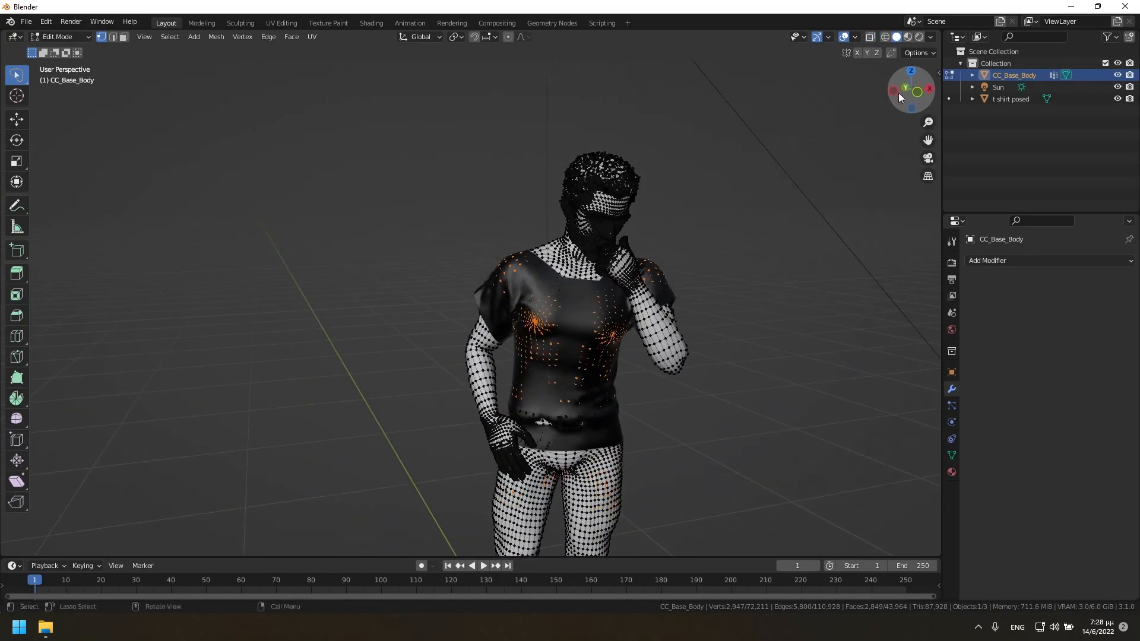
# Turn on X-ray and delete the selected skin faces hidden under the T-shirt and jeans.
pyautogui.click(870, 38)
pyautogui.press('x')
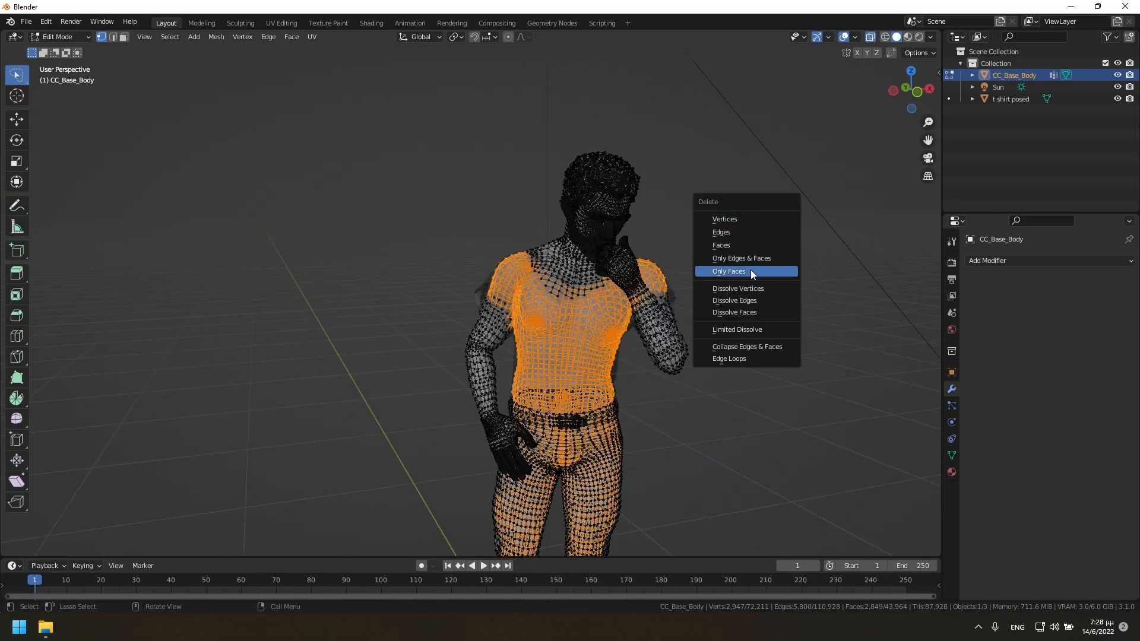
pyautogui.click(727, 244)
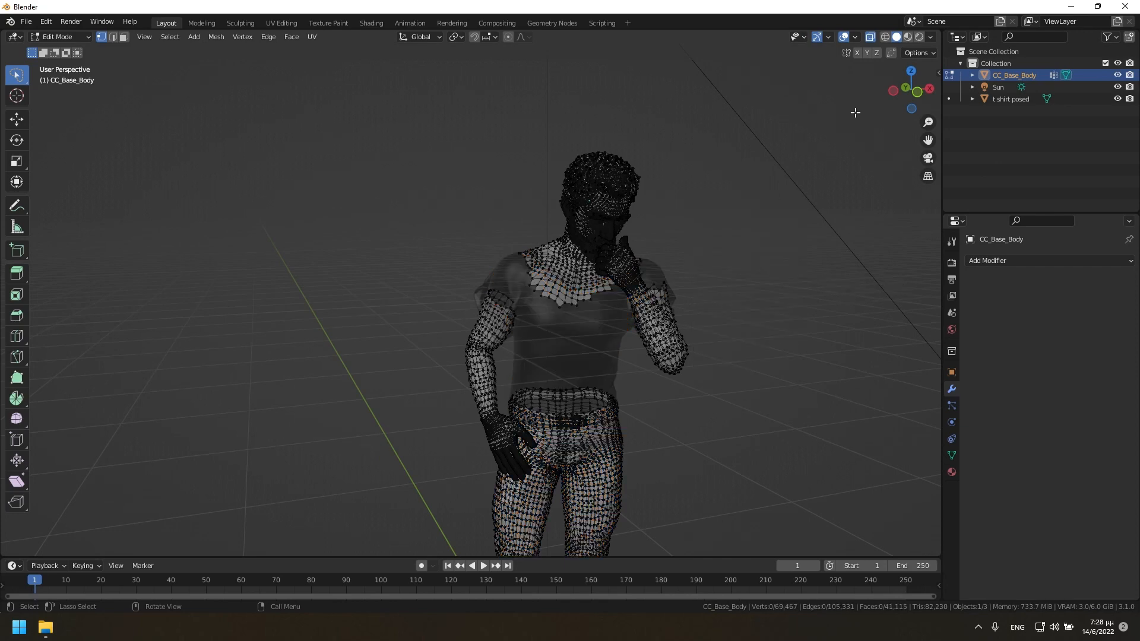
pyautogui.scroll(-2, 712, 330)
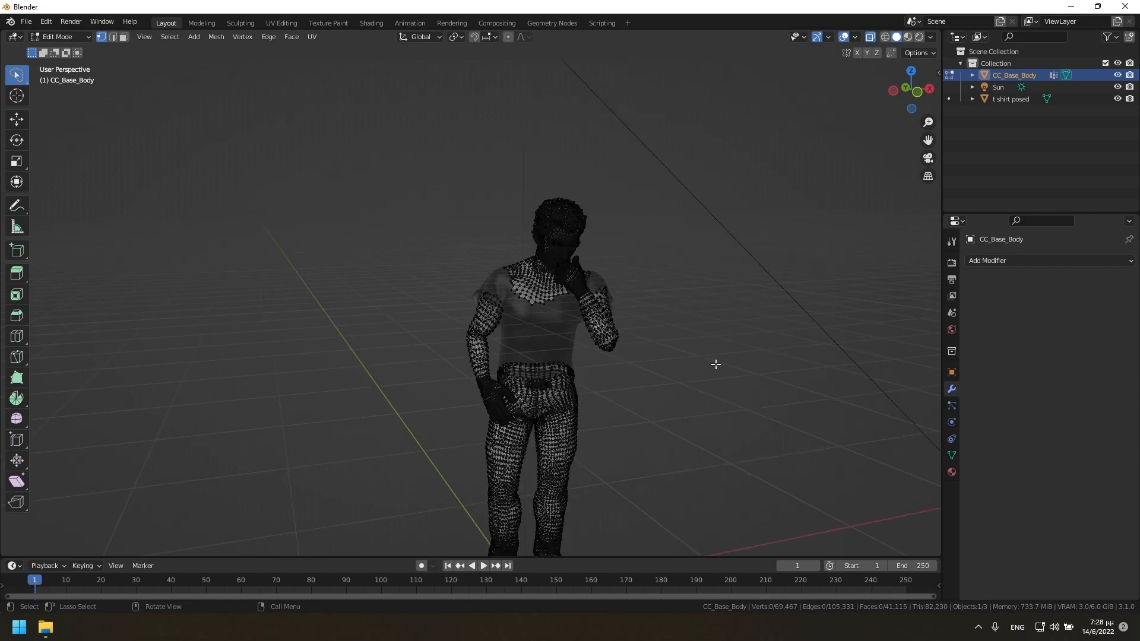
pyautogui.scroll(2, 701, 380)
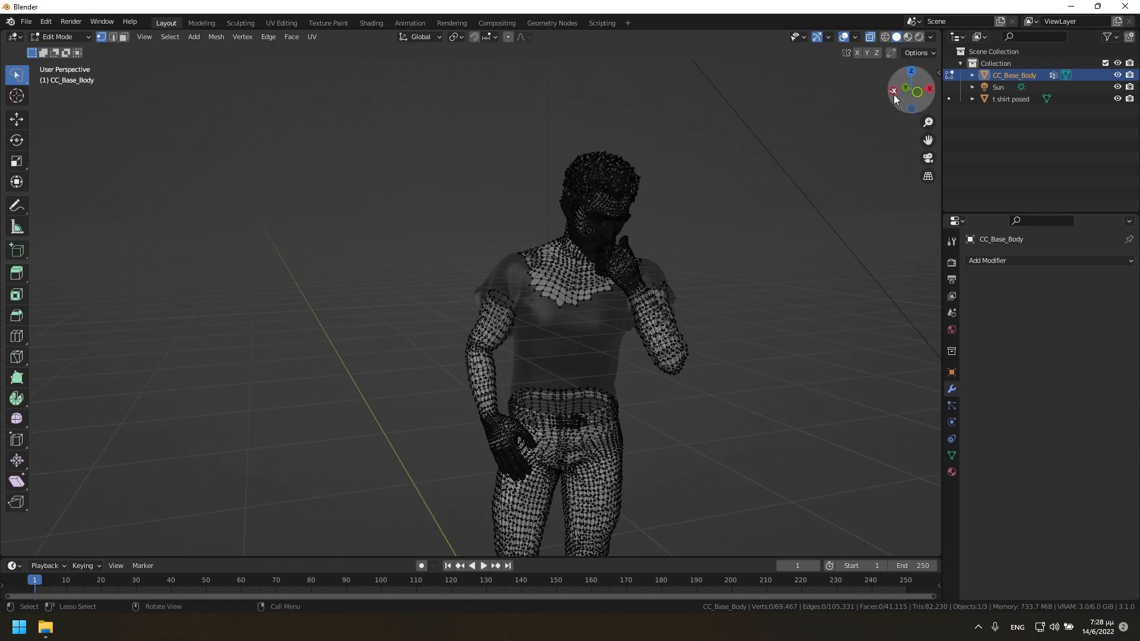
pyautogui.moveTo(893, 95); pyautogui.dragTo(821, 229)
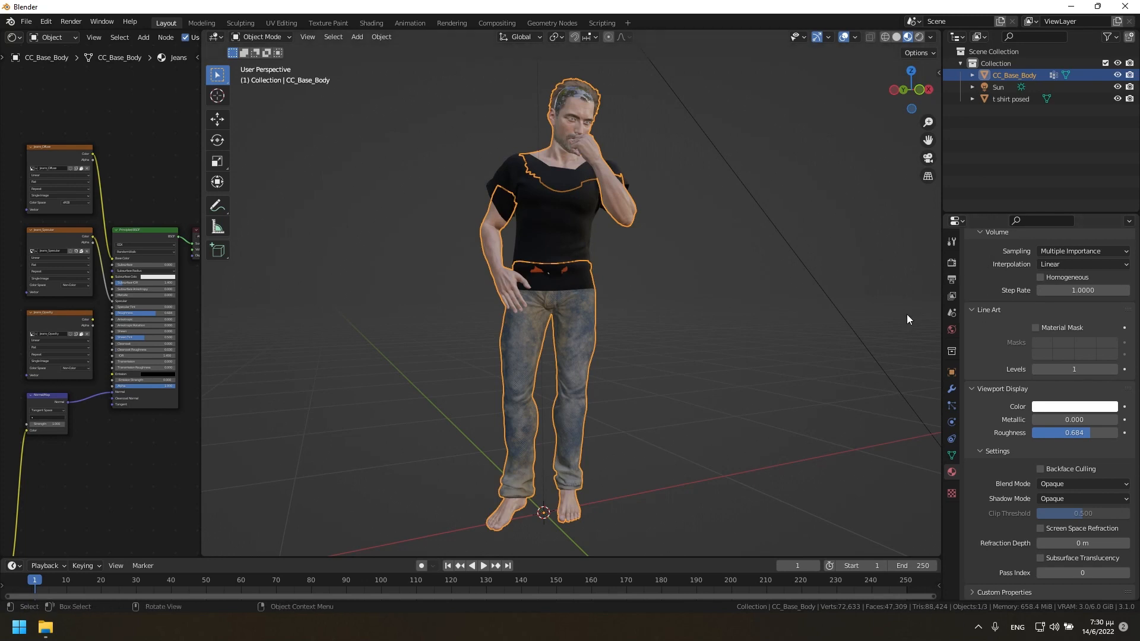
# Add a Decimate modifier to CC_Base_Body with a Collapse ratio of 0.3.
pyautogui.click(950, 390)
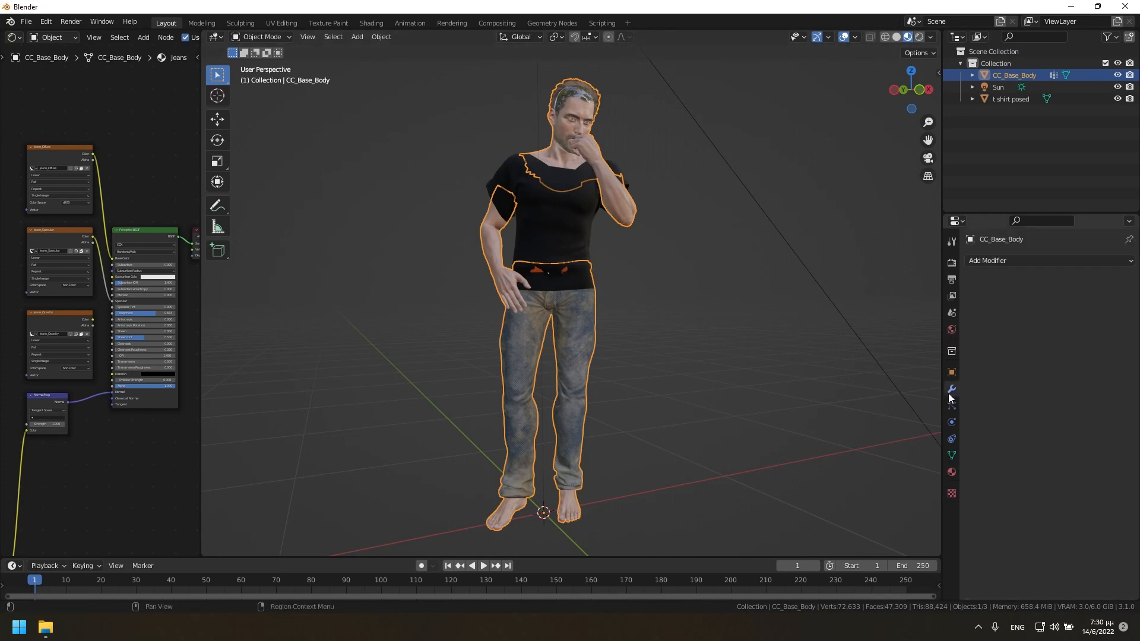
pyautogui.click(1012, 261)
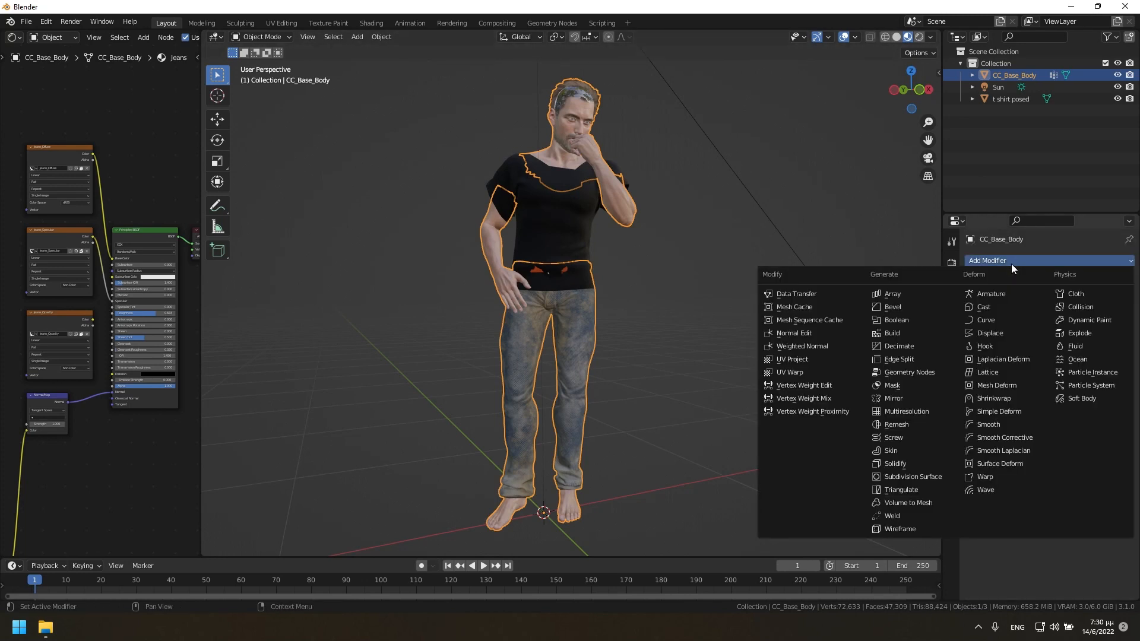
pyautogui.click(903, 349)
pyautogui.click(1083, 312)
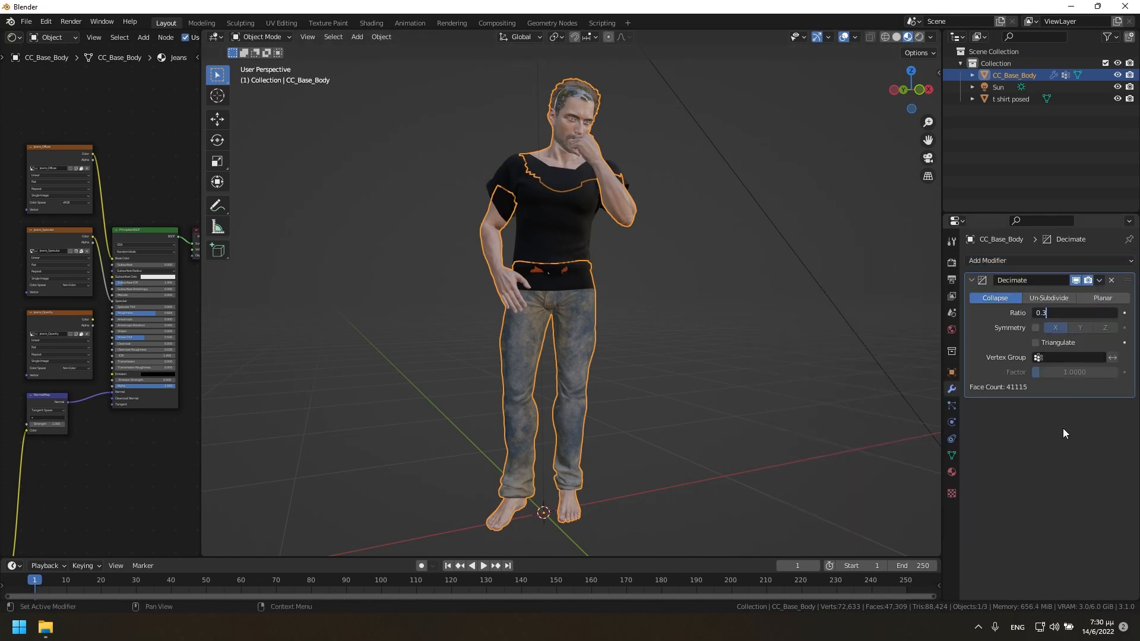
pyautogui.press('Return')
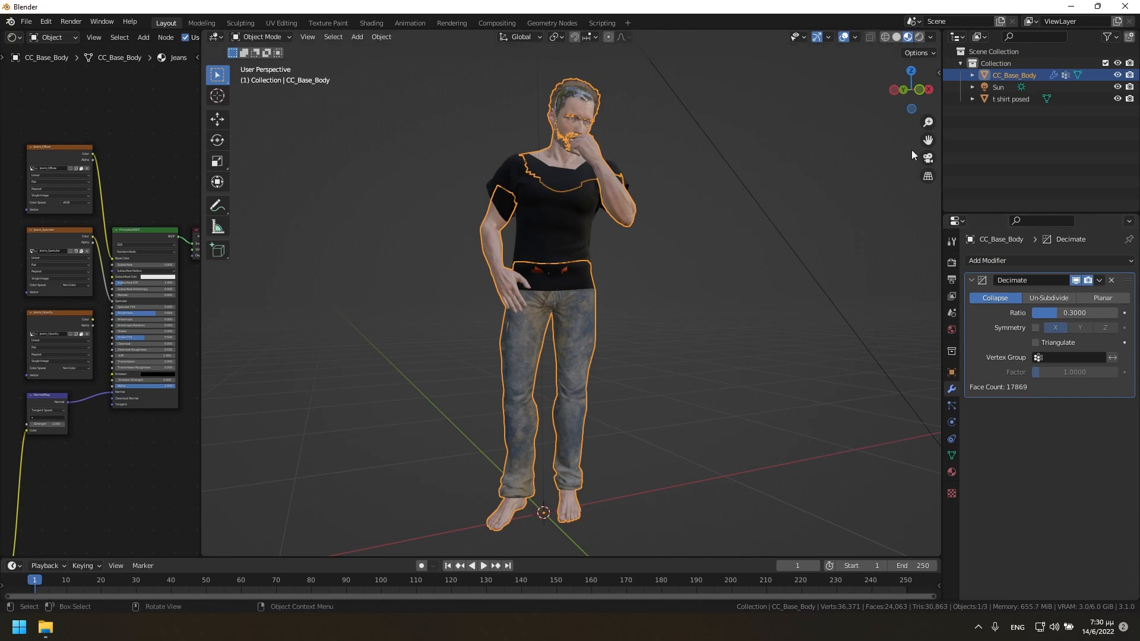
# Inspect the decimated character's head and torso up close in Rendered viewport shading with nothing selected.
pyautogui.moveTo(898, 87); pyautogui.dragTo(864, 90)
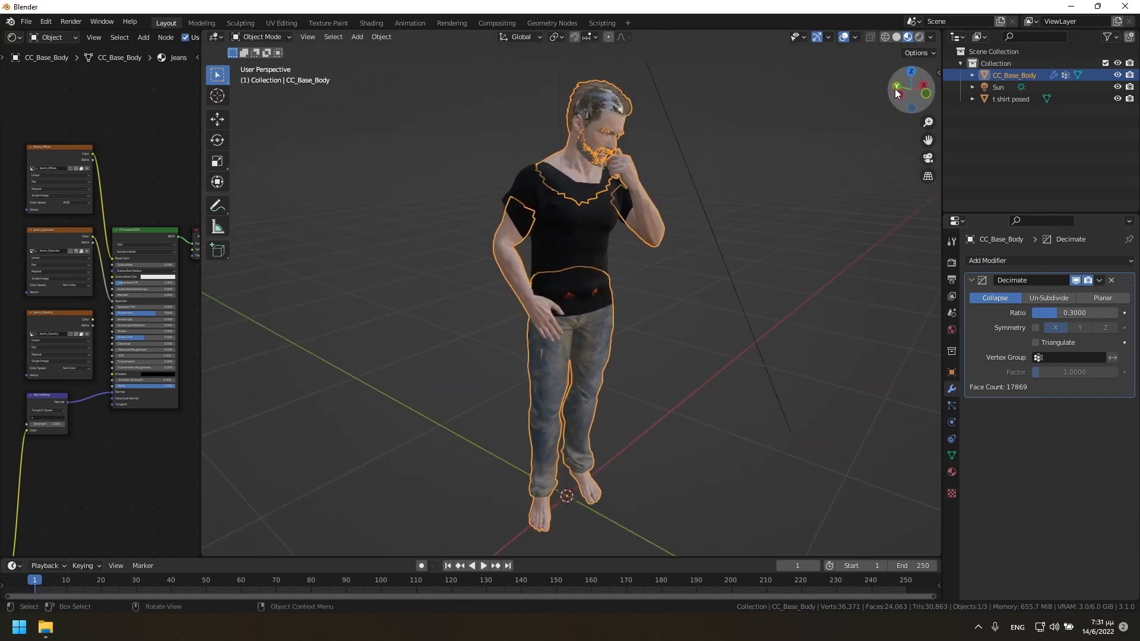
pyautogui.scroll(5, 694, 133)
pyautogui.moveTo(930, 140); pyautogui.dragTo(930, 250)
pyautogui.moveTo(910, 88)
pyautogui.mouseDown()
pyautogui.moveTo(997, 90)
pyautogui.moveTo(1022, 143)
pyautogui.moveTo(932, 40)
pyautogui.mouseUp()
pyautogui.click(784, 157)
pyautogui.click(918, 38)
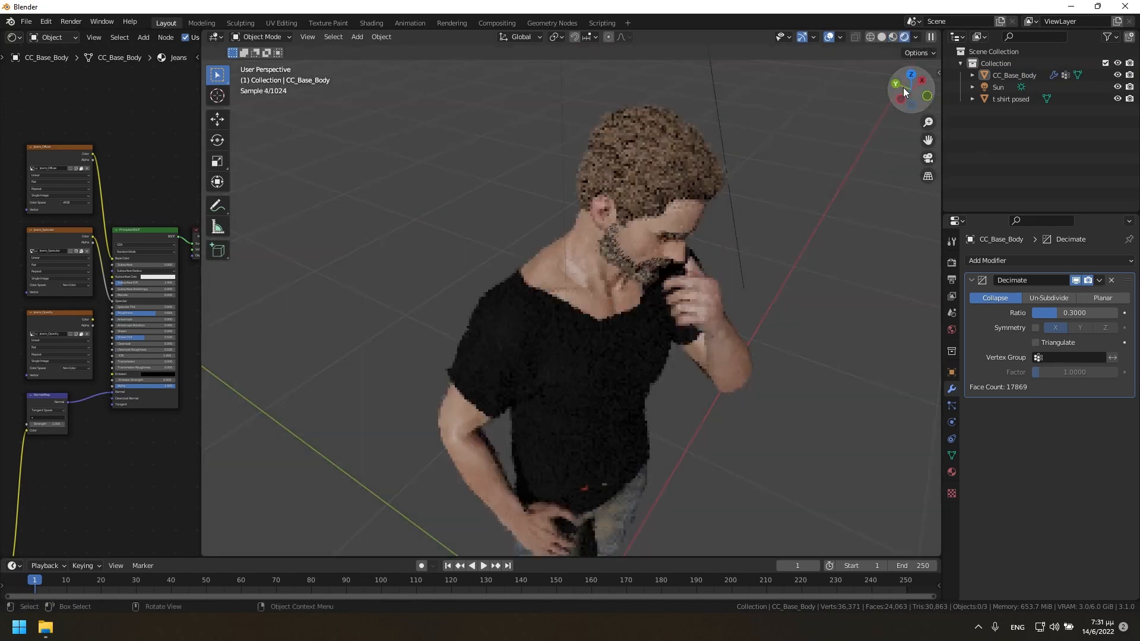
# Apply the Decimate modifier on CC_Base_Body.
pyautogui.moveTo(904, 86)
pyautogui.mouseDown()
pyautogui.moveTo(921, 104)
pyautogui.moveTo(904, 95)
pyautogui.mouseUp()
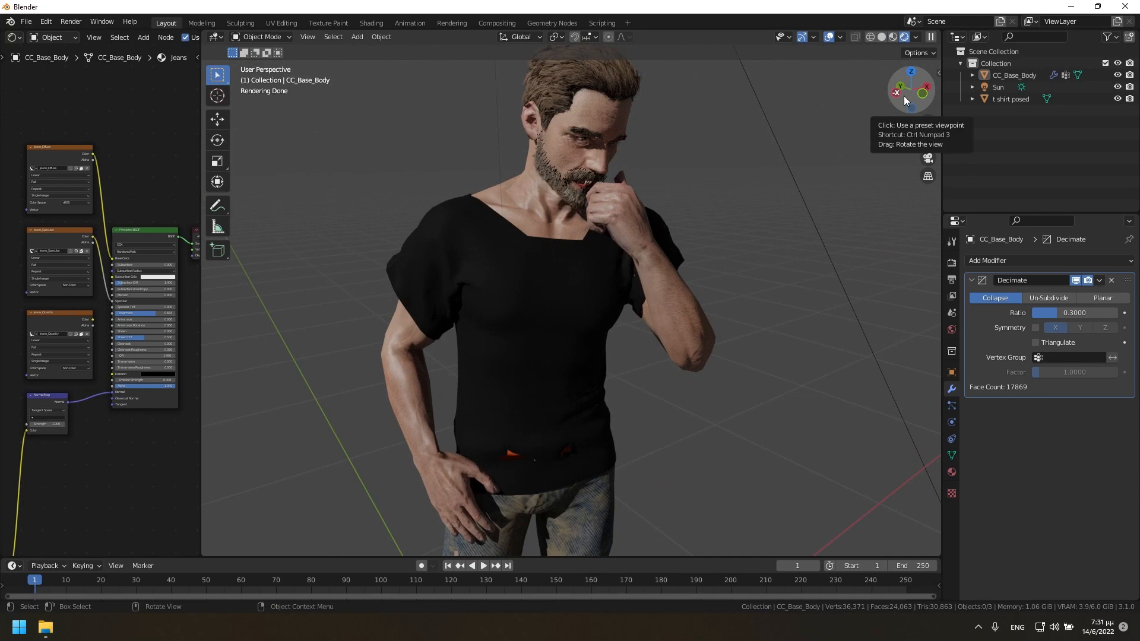
pyautogui.click(1101, 281)
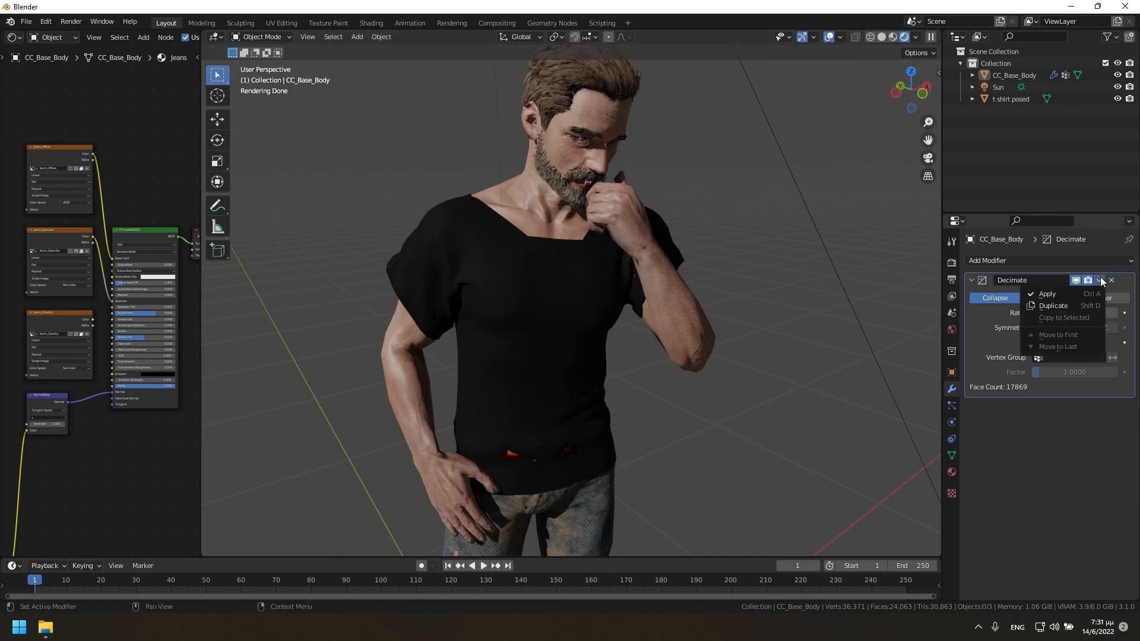
pyautogui.click(1069, 295)
# Add a Decimate modifier with a Collapse ratio of 0.25 to the T-shirt object and apply it.
pyautogui.scroll(-4, 856, 330)
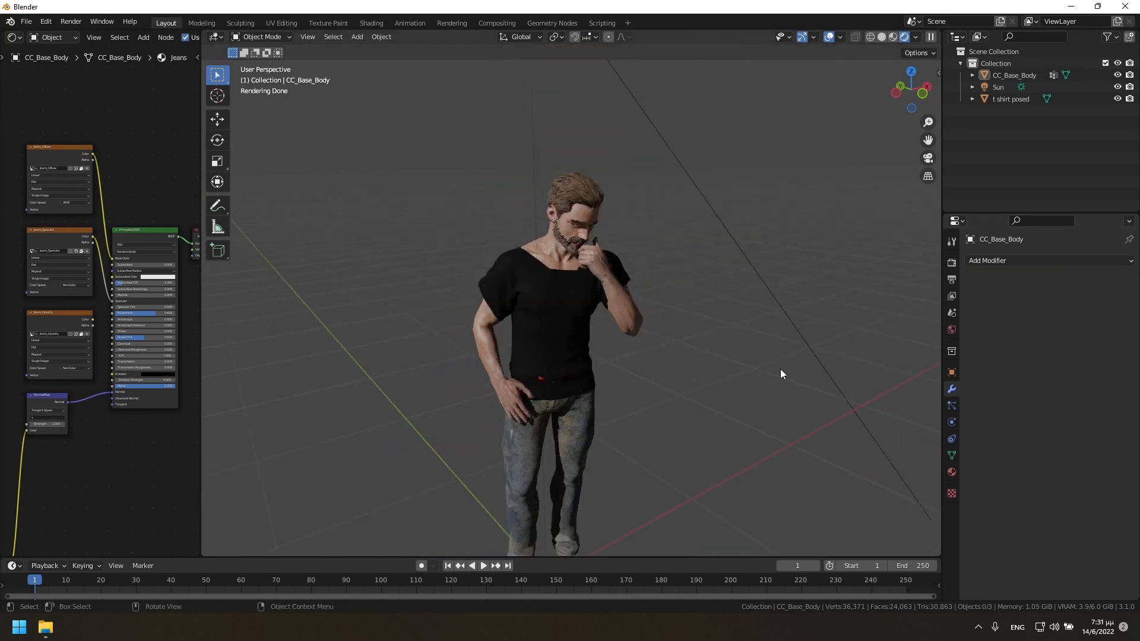
pyautogui.click(569, 337)
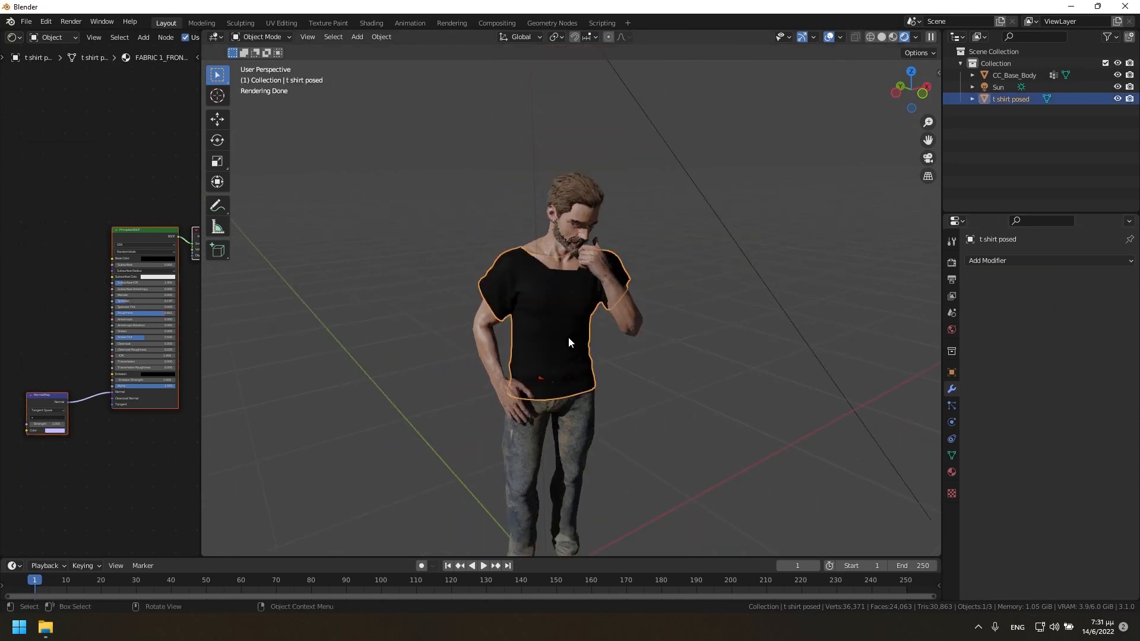
pyautogui.click(1030, 262)
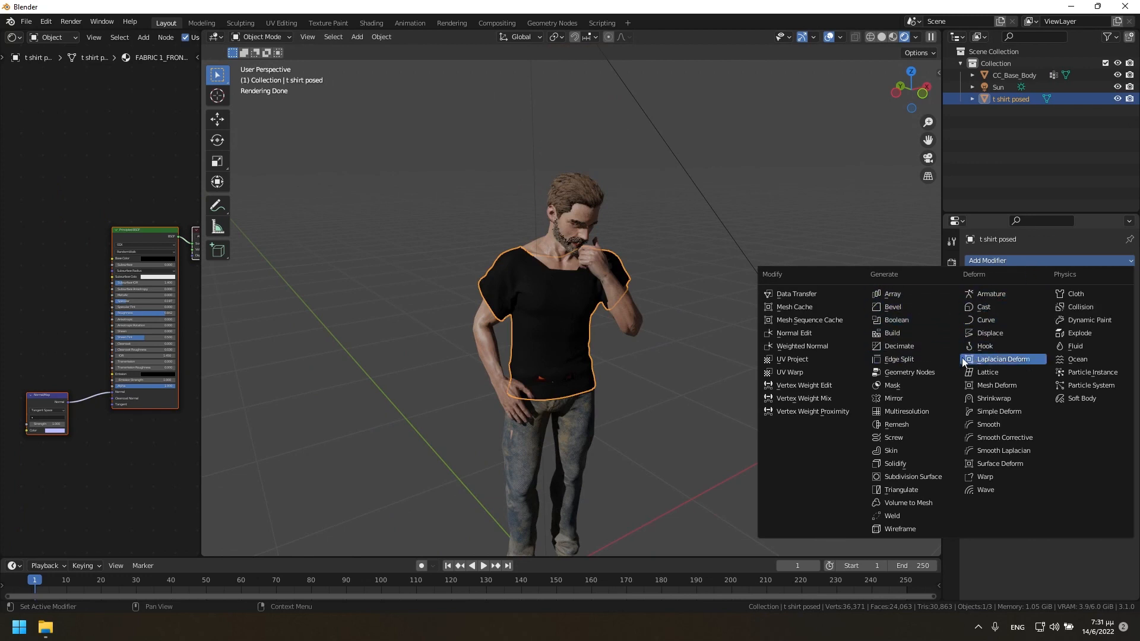
pyautogui.click(906, 347)
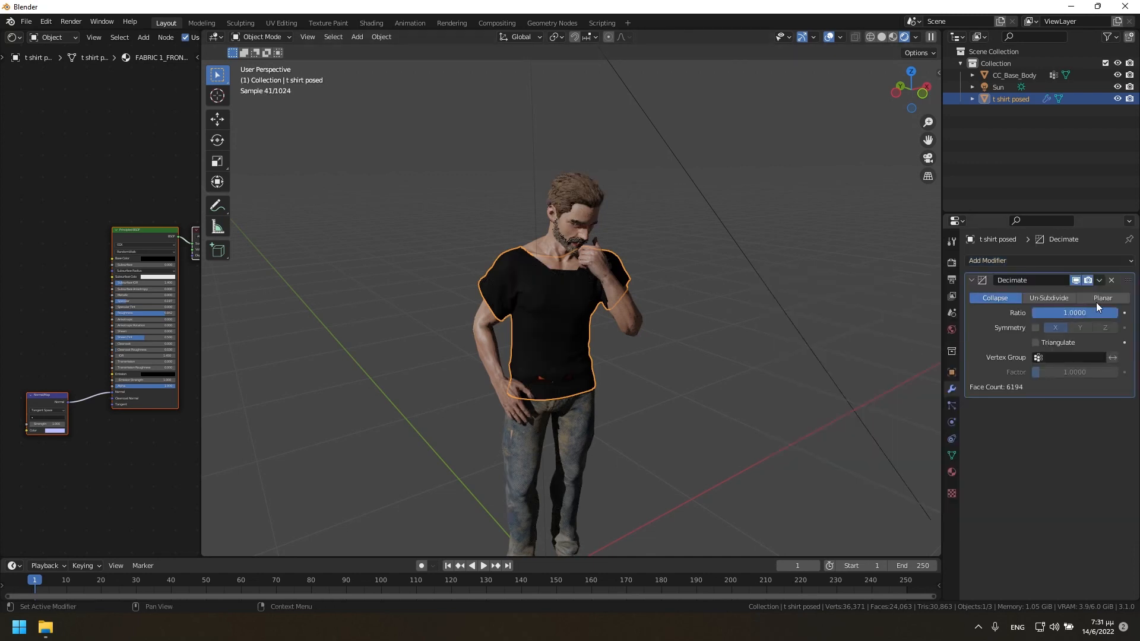
pyautogui.write('3')
pyautogui.press('Return')
pyautogui.click(1075, 311)
pyautogui.write('0.25')
pyautogui.press('Return')
pyautogui.click(1100, 281)
pyautogui.click(1064, 298)
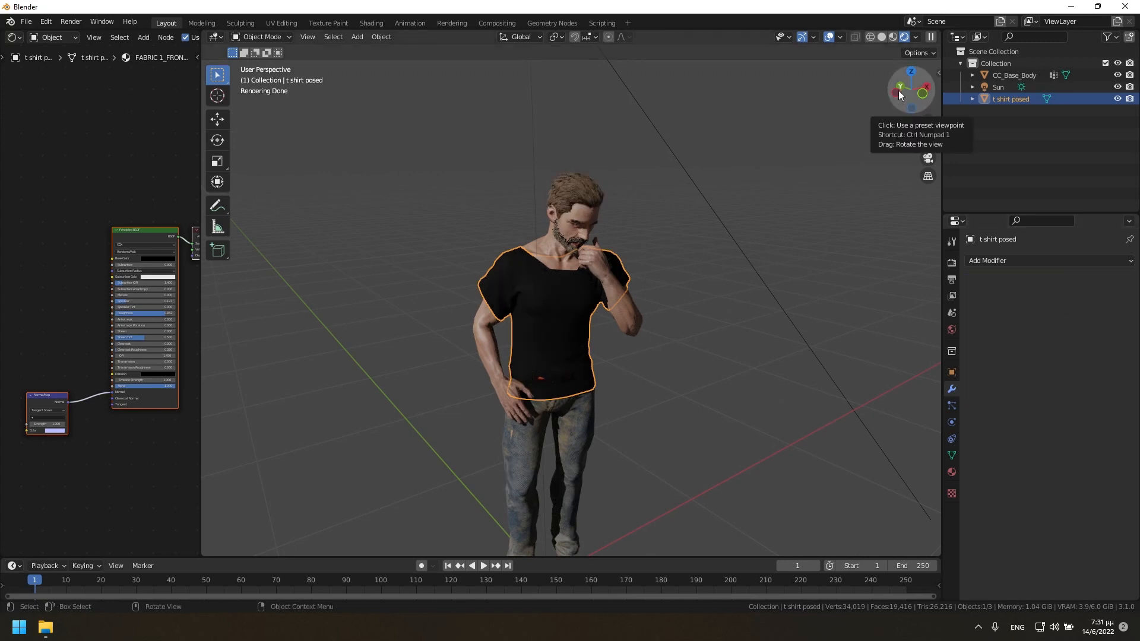
# Select CC_Base_Body and enter Edit Mode to work on its mesh.
pyautogui.click(579, 427)
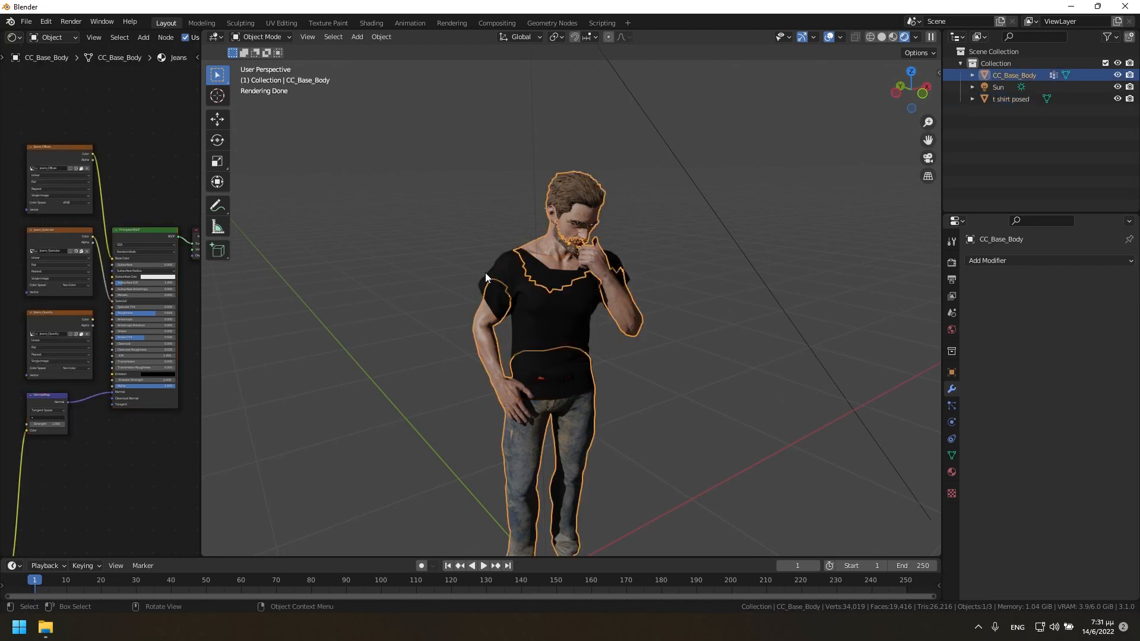
pyautogui.press('Tab')
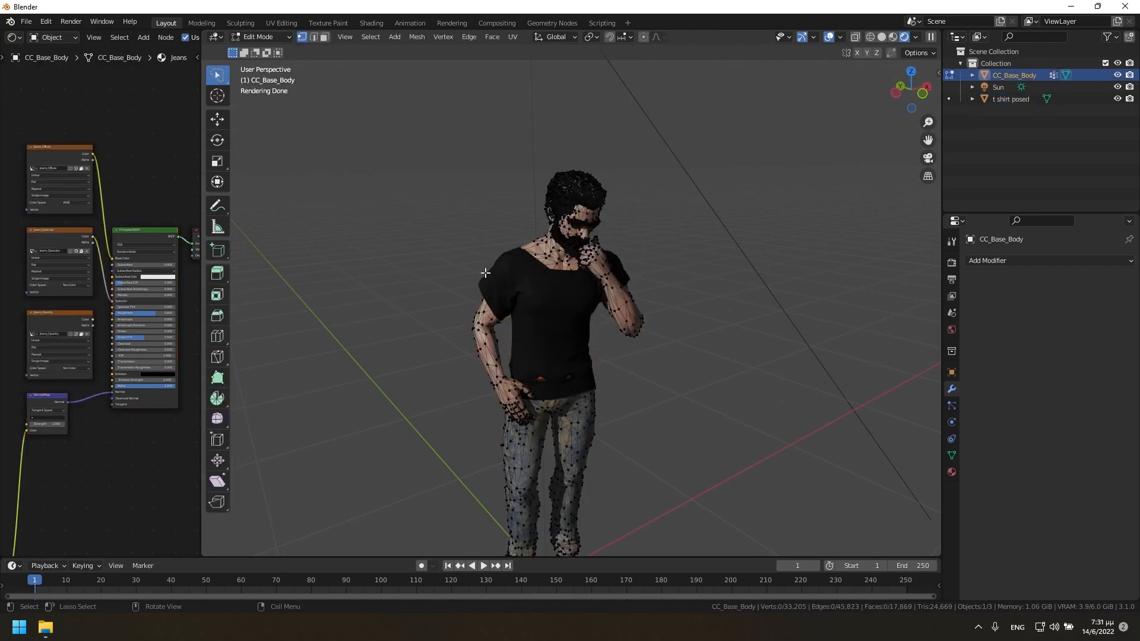
pyautogui.moveTo(900, 107); pyautogui.dragTo(758, 143)
pyautogui.scroll(5, 760, 155)
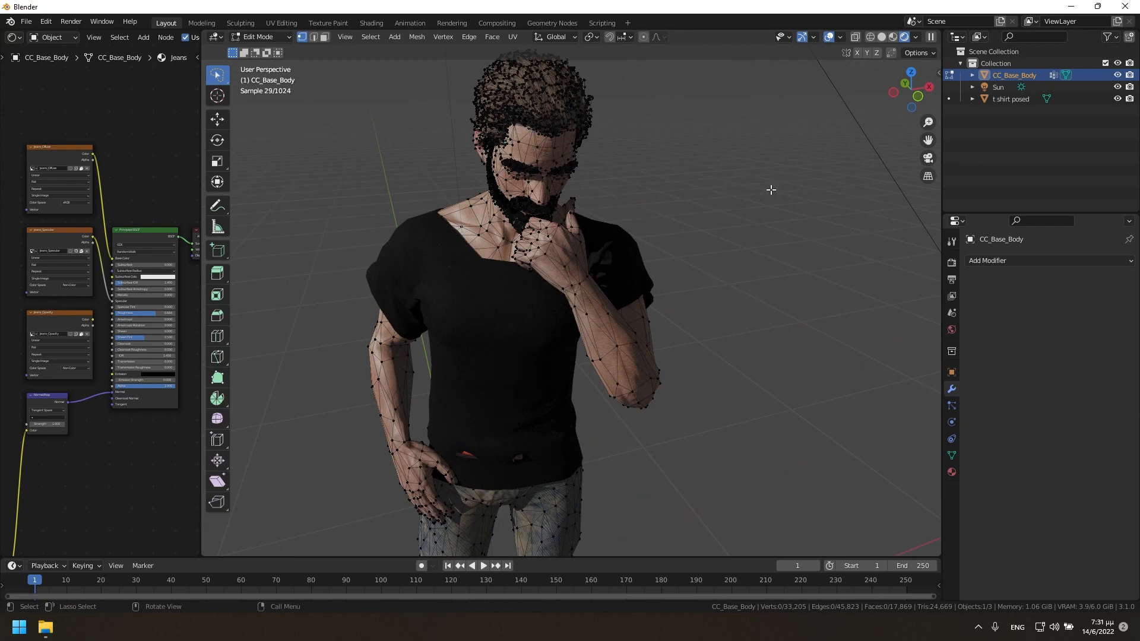
pyautogui.moveTo(928, 141); pyautogui.dragTo(951, 204)
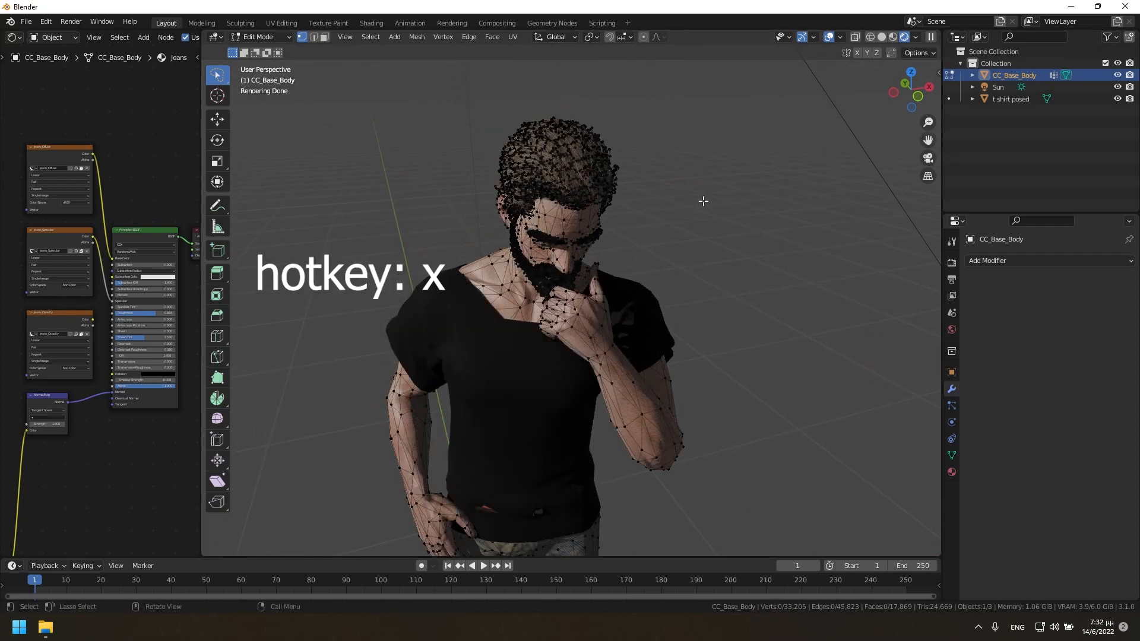
# Try a Limited Dissolve on the body mesh with nothing selected, using a max angle of 14.6°.
pyautogui.press('x')
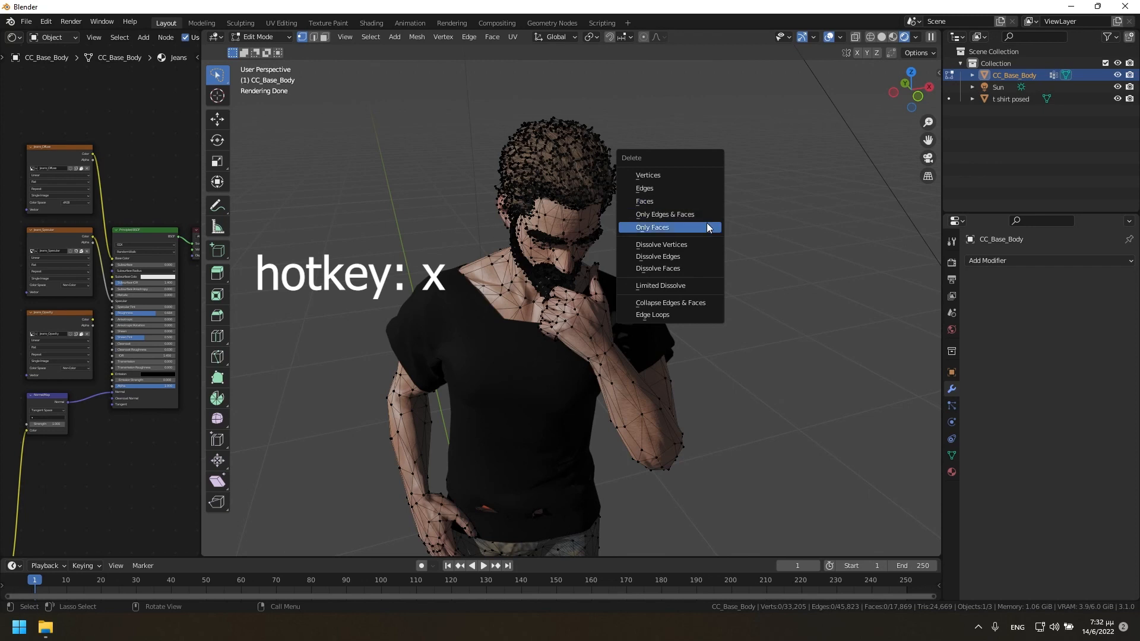
pyautogui.click(680, 285)
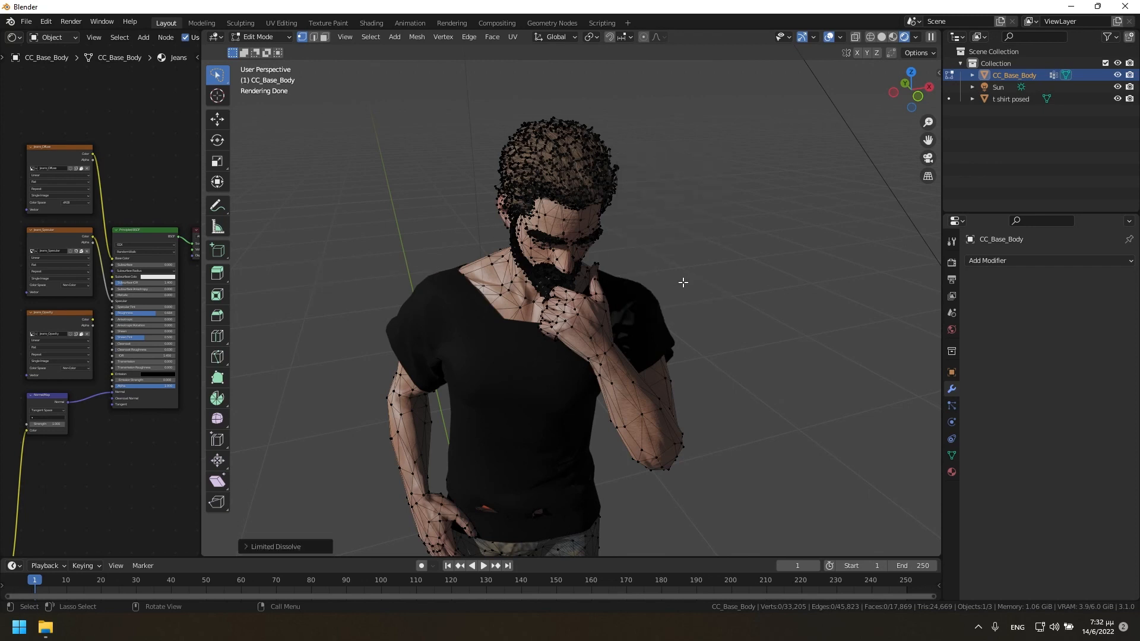
pyautogui.click(248, 547)
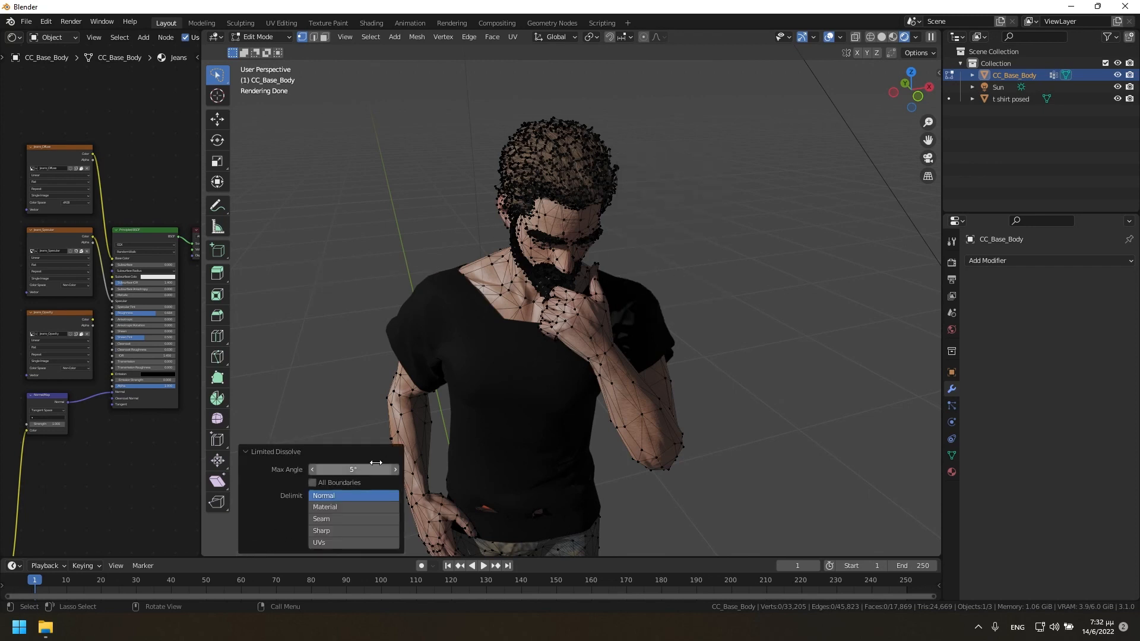
pyautogui.moveTo(354, 470); pyautogui.dragTo(406, 470)
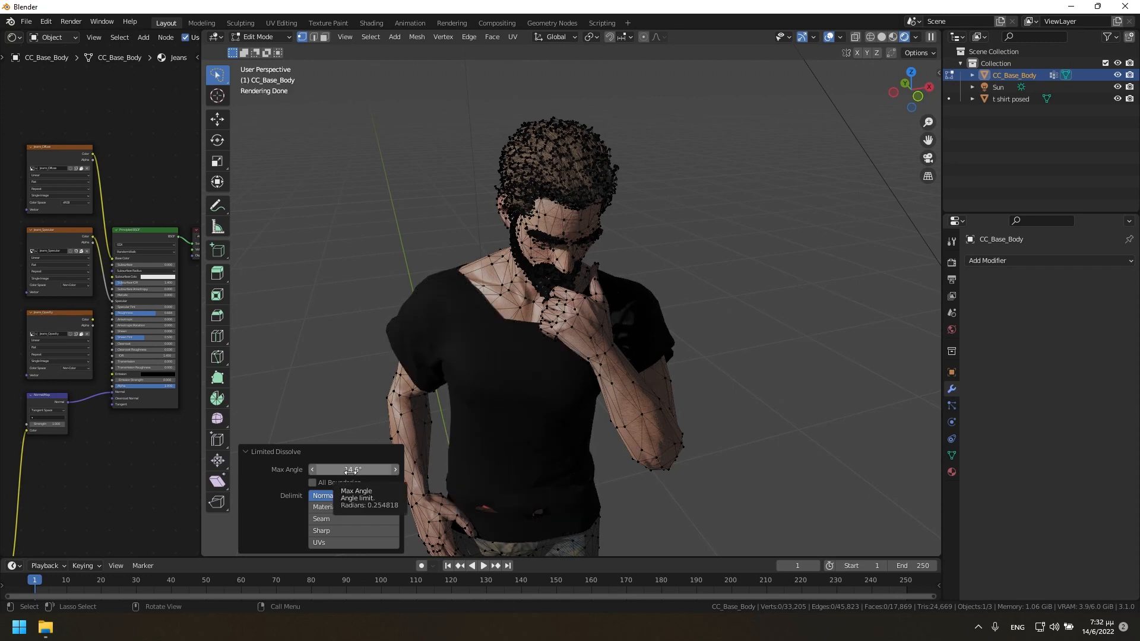
# Select the whole body mesh, run Limited Dissolve with a max angle of 10.1°, and return to Object Mode with the vertices deselected.
pyautogui.press('a')
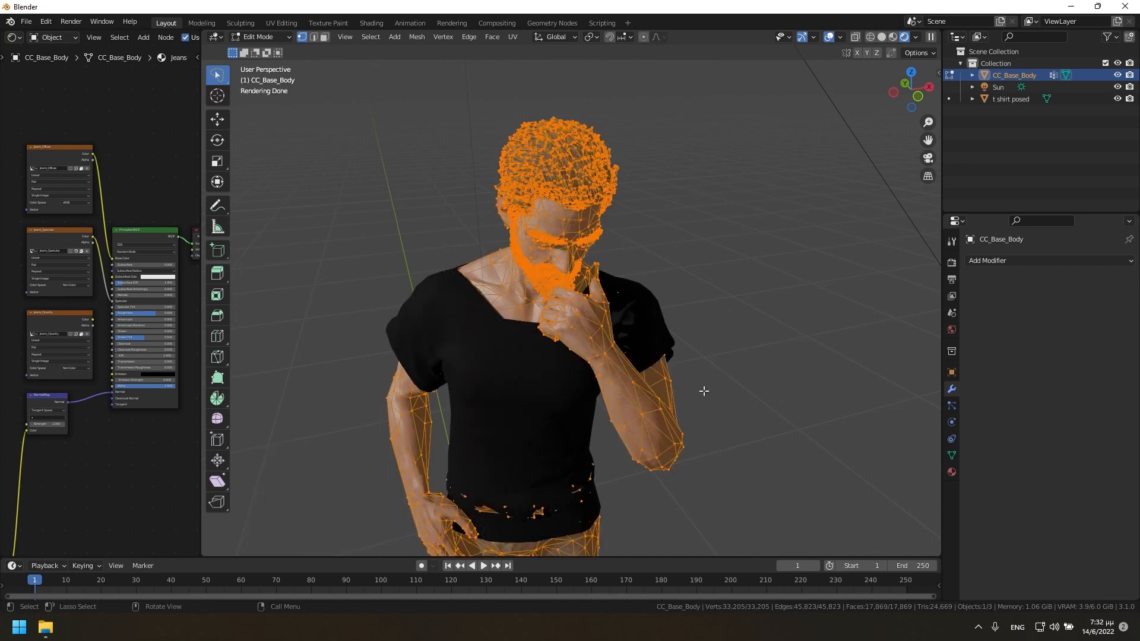
pyautogui.press('x')
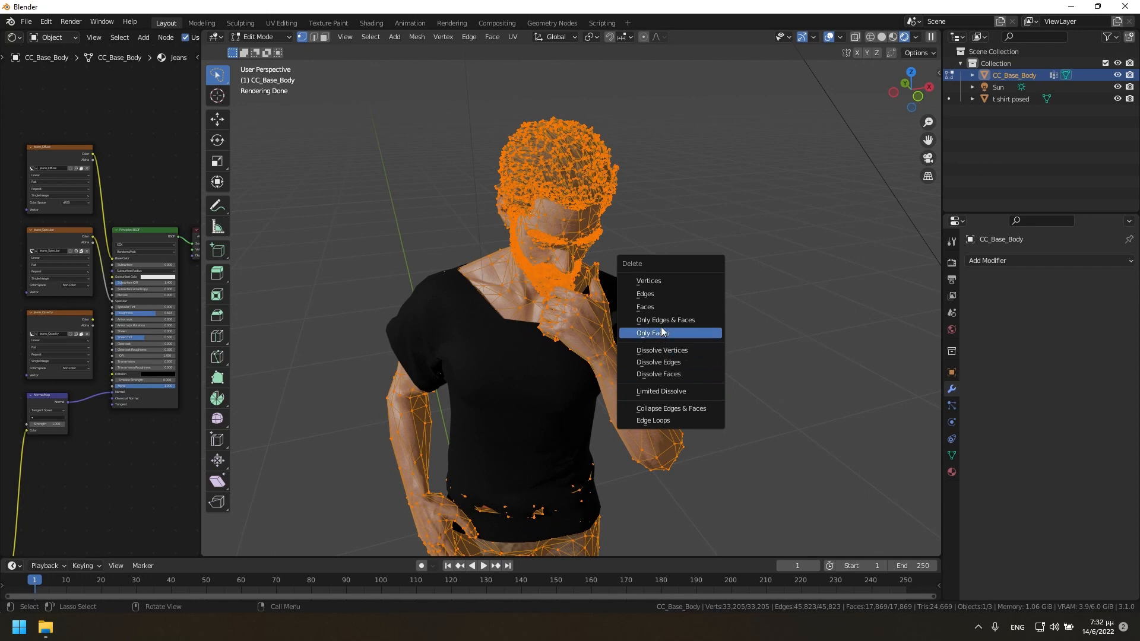
pyautogui.click(656, 392)
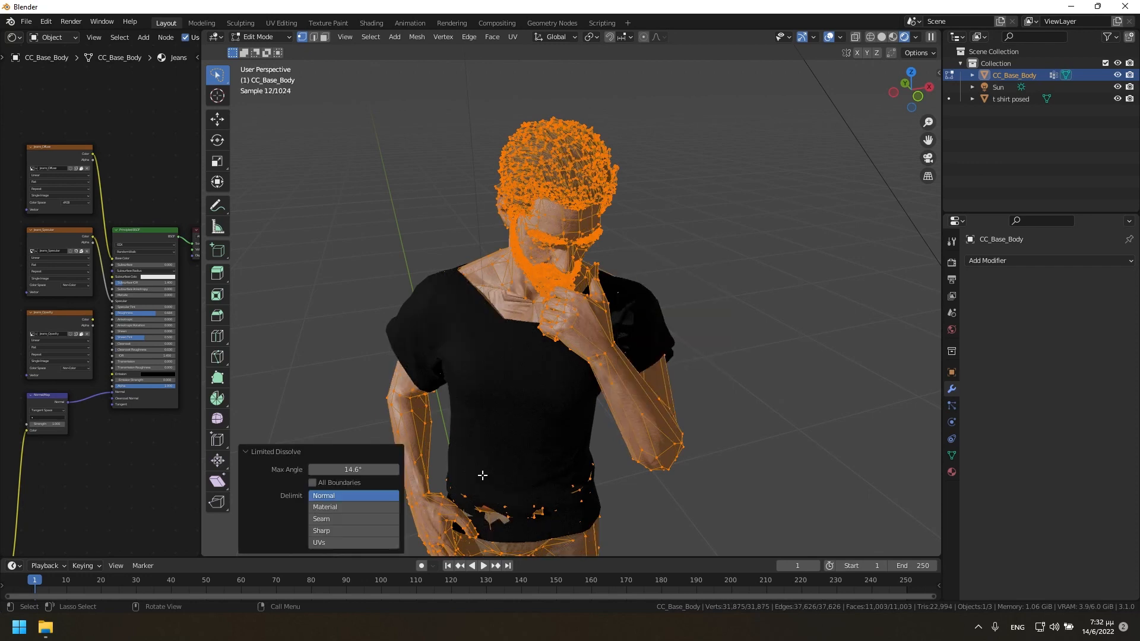
pyautogui.moveTo(353, 470)
pyautogui.mouseDown()
pyautogui.moveTo(319, 470)
pyautogui.moveTo(338, 469)
pyautogui.mouseUp()
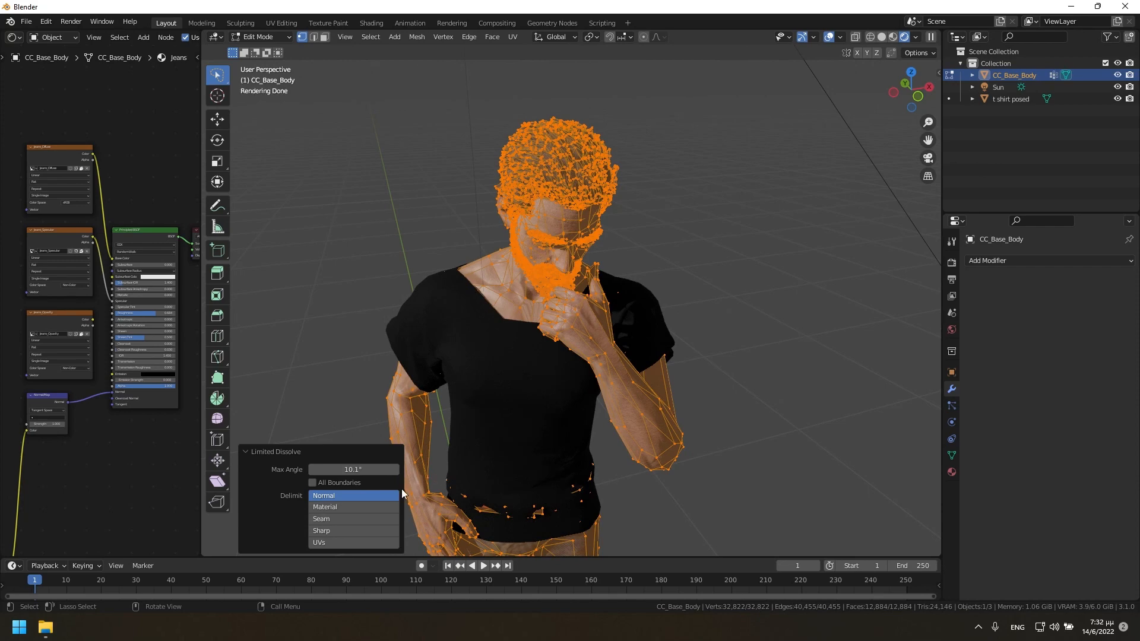
pyautogui.click(339, 378)
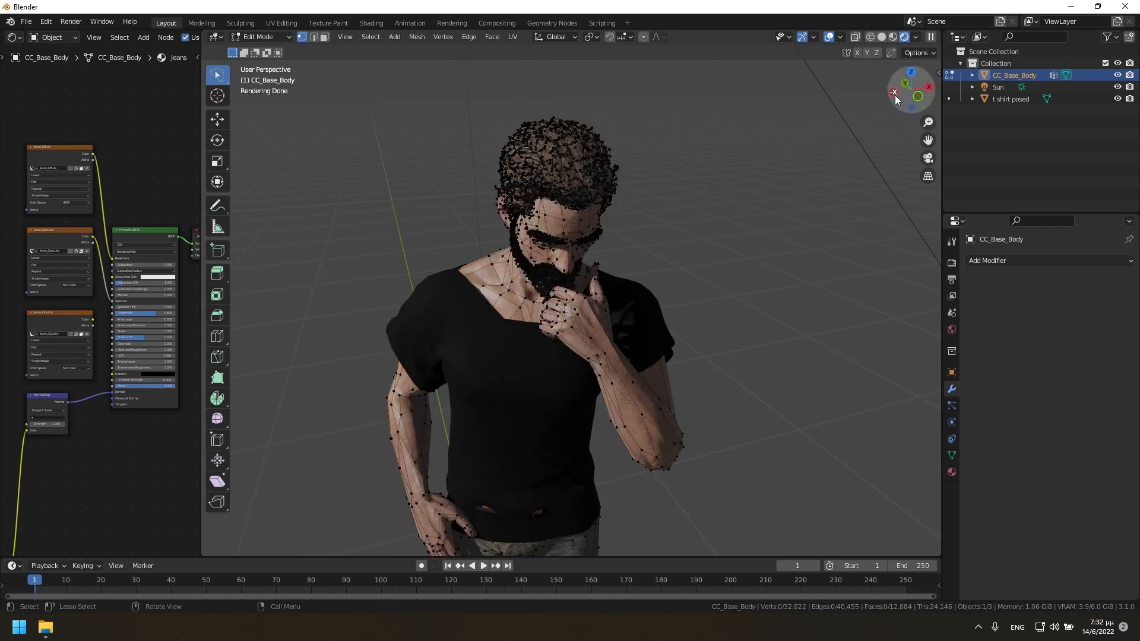
pyautogui.moveTo(896, 98); pyautogui.dragTo(924, 105)
pyautogui.scroll(-3, 658, 398)
pyautogui.scroll(-2, 659, 397)
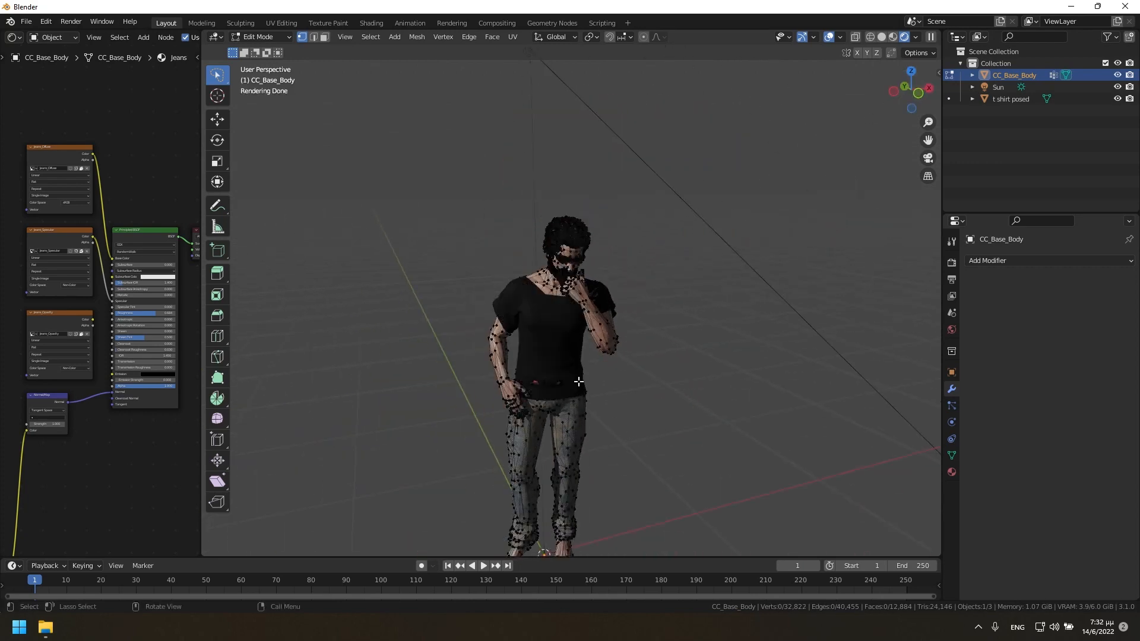
pyautogui.press('Tab')
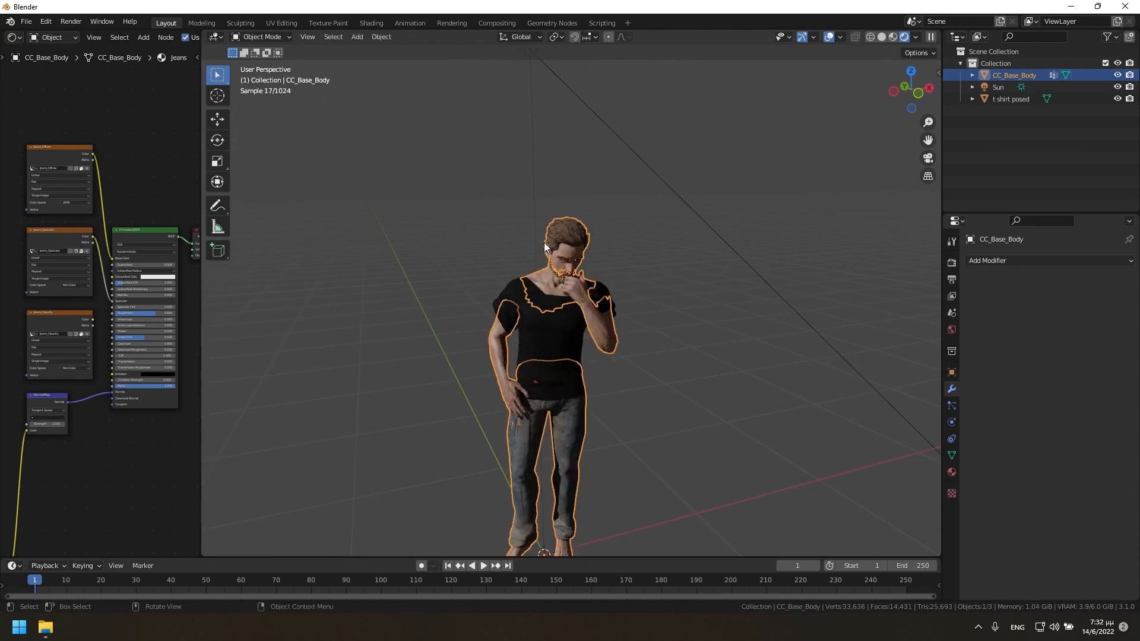
# Deselect the character and examine the reduced body and T-shirt from several angles, both from a distance and up close.
pyautogui.moveTo(913, 102); pyautogui.dragTo(812, 90)
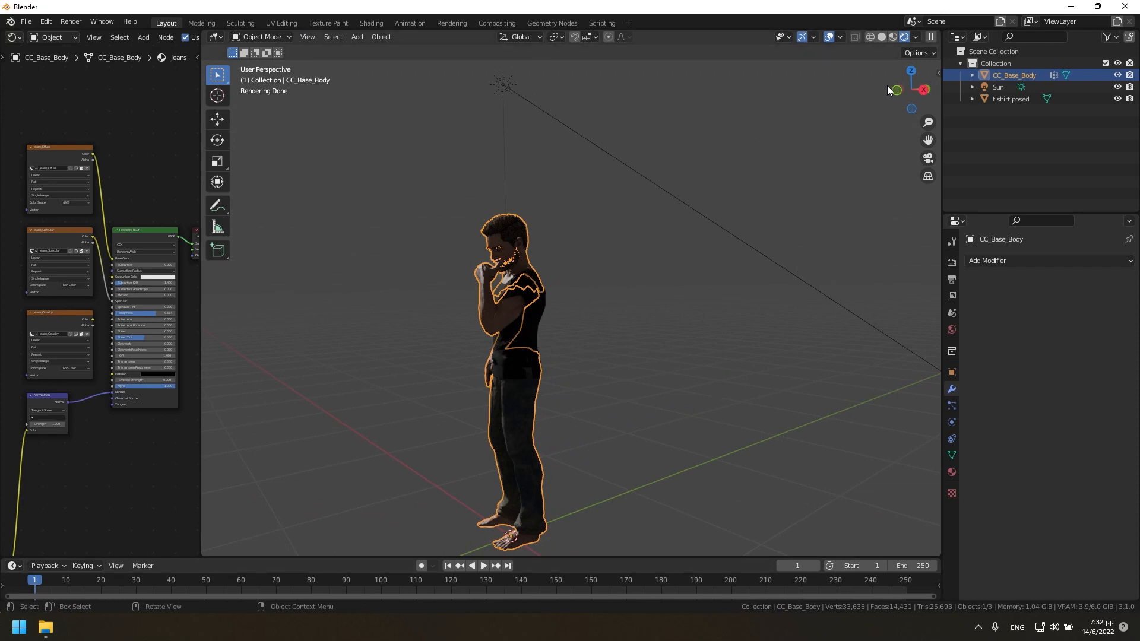
pyautogui.moveTo(889, 87); pyautogui.dragTo(809, 159)
pyautogui.scroll(-8, 686, 357)
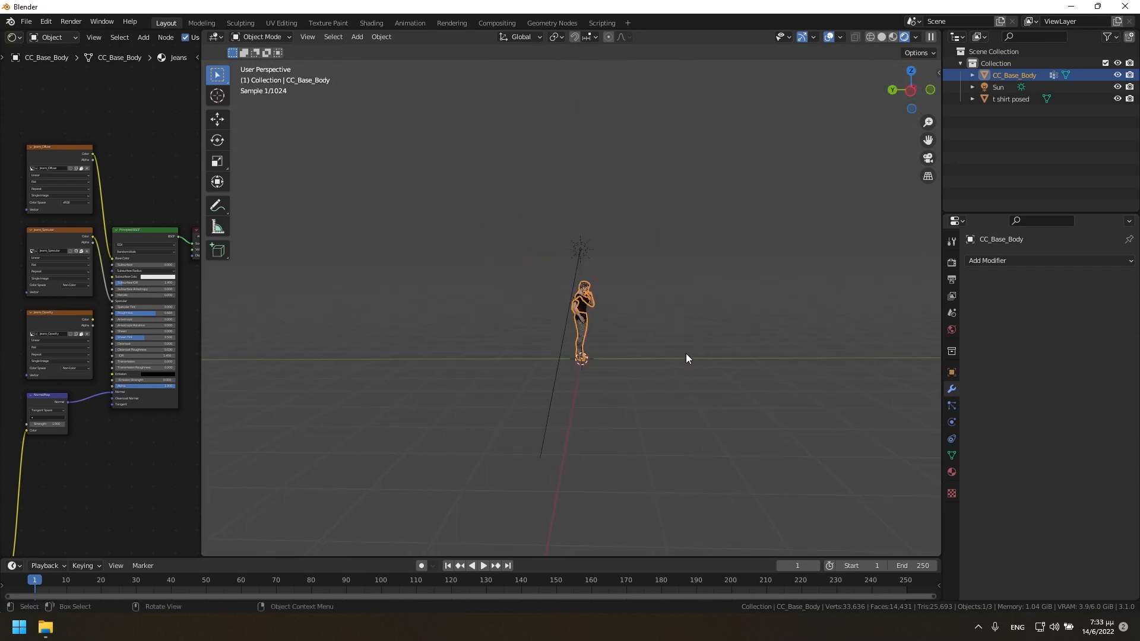
pyautogui.moveTo(900, 98); pyautogui.dragTo(814, 190)
pyautogui.click(840, 194)
pyautogui.moveTo(903, 98); pyautogui.dragTo(831, 107)
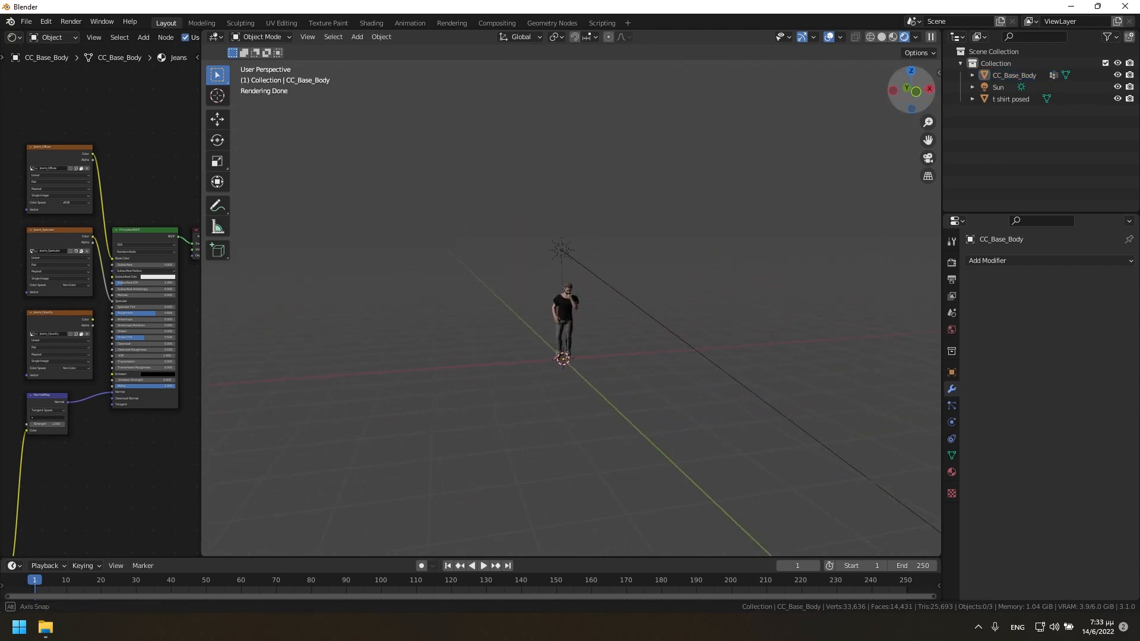
pyautogui.moveTo(822, 191); pyautogui.dragTo(822, 191)
pyautogui.scroll(8, 633, 319)
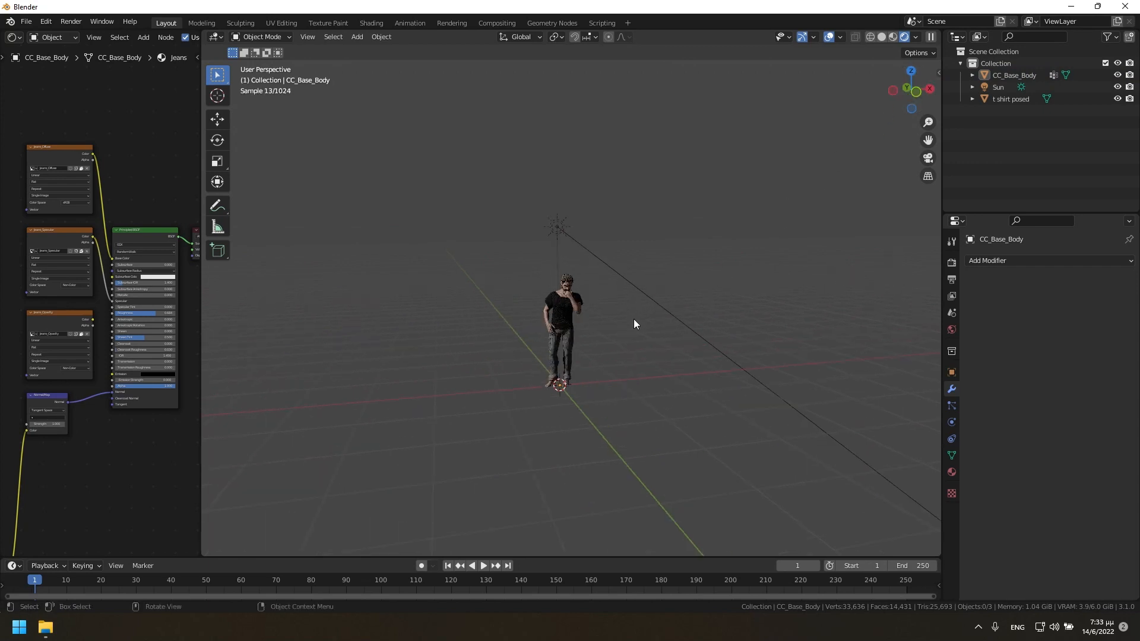
pyautogui.scroll(5, 629, 311)
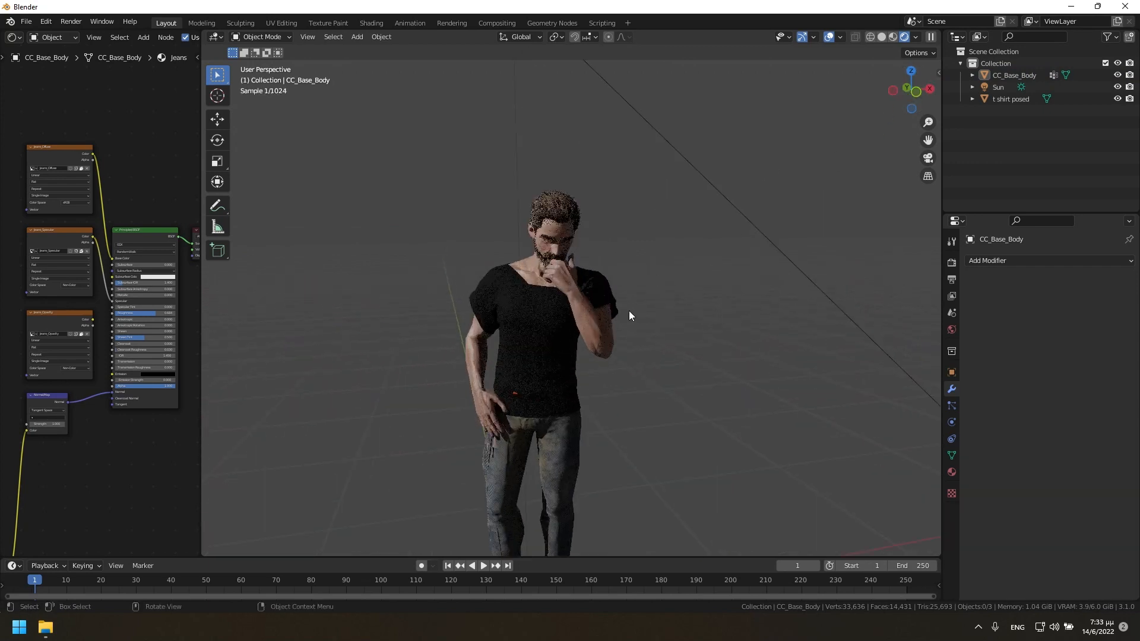
pyautogui.moveTo(900, 93); pyautogui.dragTo(900, 92)
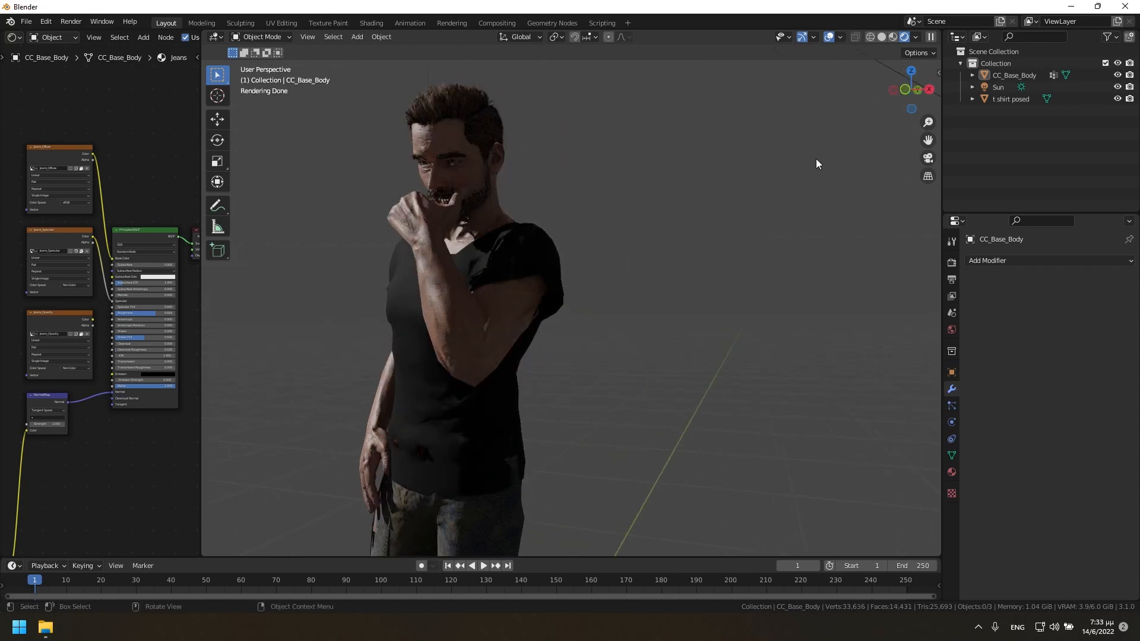